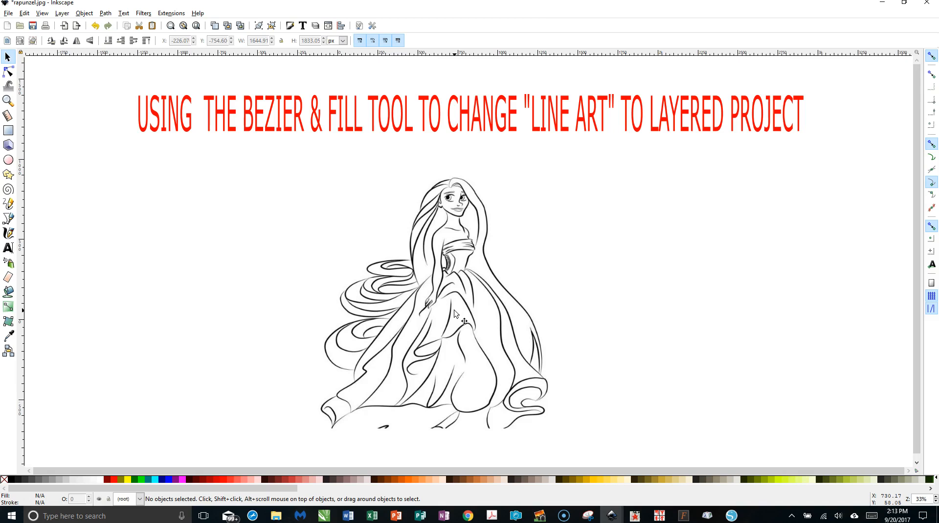
Step: Move the red title text upward, farther away from the line drawing
left_click(506, 116)
left_click_drag(506, 116, 513, 75)
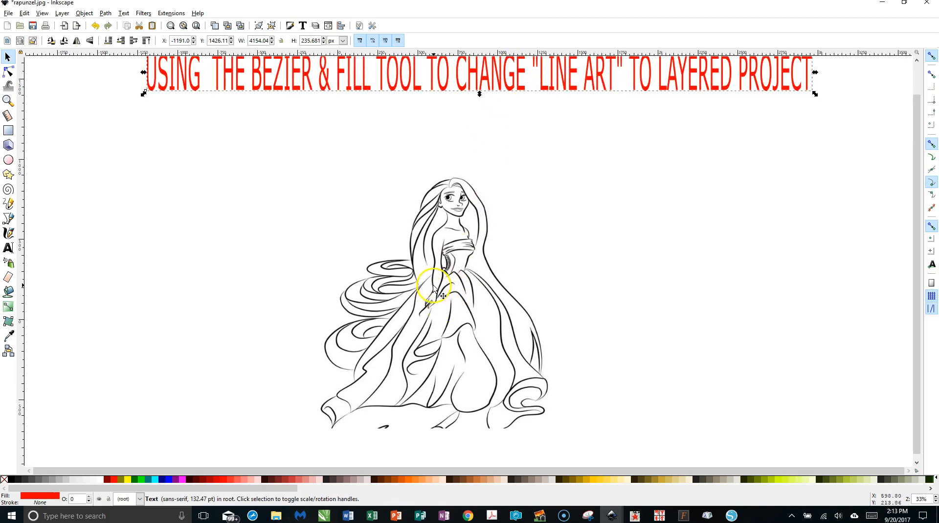
Step: Move the Rapunzel image to the lower left of the page and enlarge it to about 2366 × 2637 px
scroll(434, 288, "down", 5)
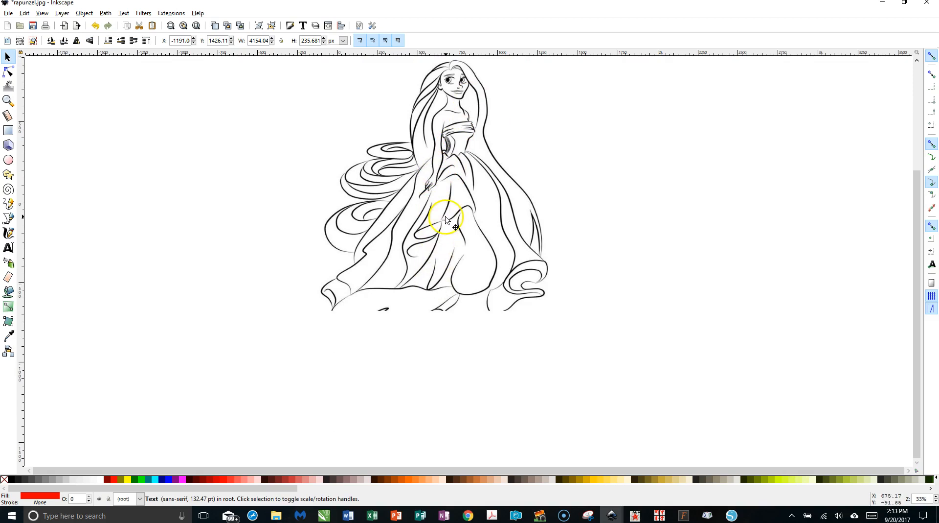
mouse_move(444, 209)
left_mouse_down()
mouse_move(299, 282)
mouse_move(252, 285)
mouse_move(226, 325)
left_mouse_up()
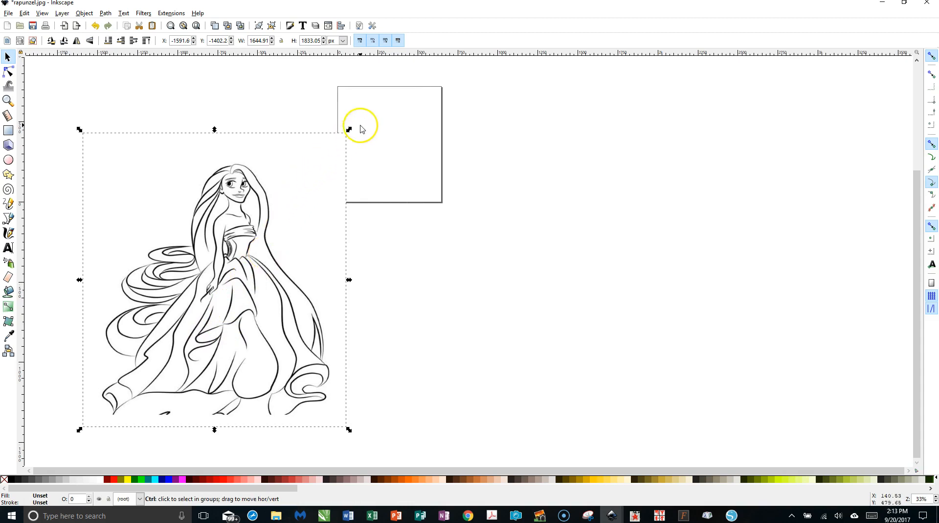
left_click_drag(348, 128, 490, 43)
scroll(404, 200, "down", 2)
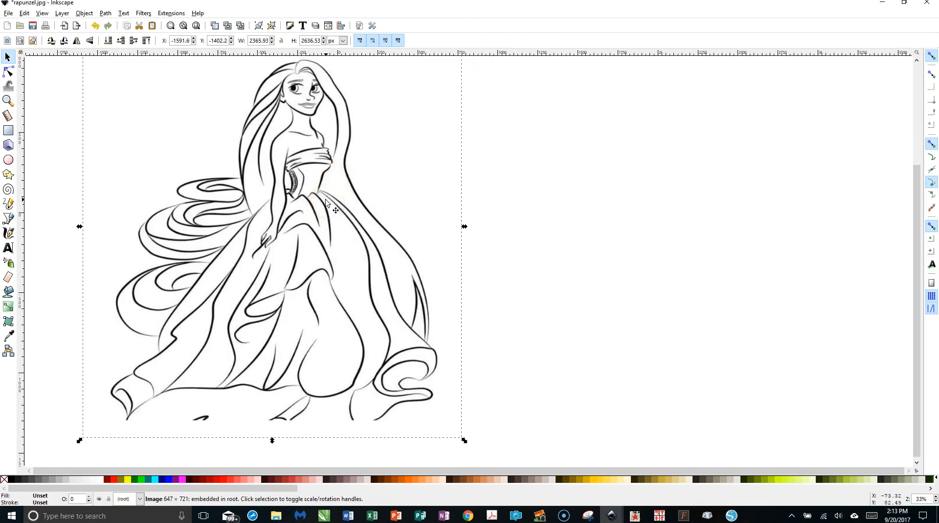
left_click_drag(313, 208, 305, 233)
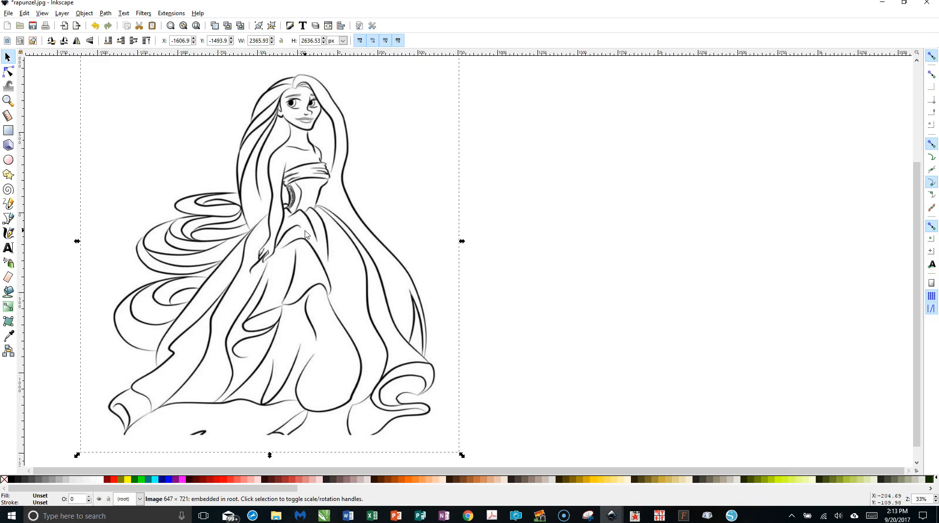
Step: Trace the Rapunzel image with Brightness cutoff at threshold 0.680, Smooth and Stack scans off, and Live Preview on
left_click(309, 238)
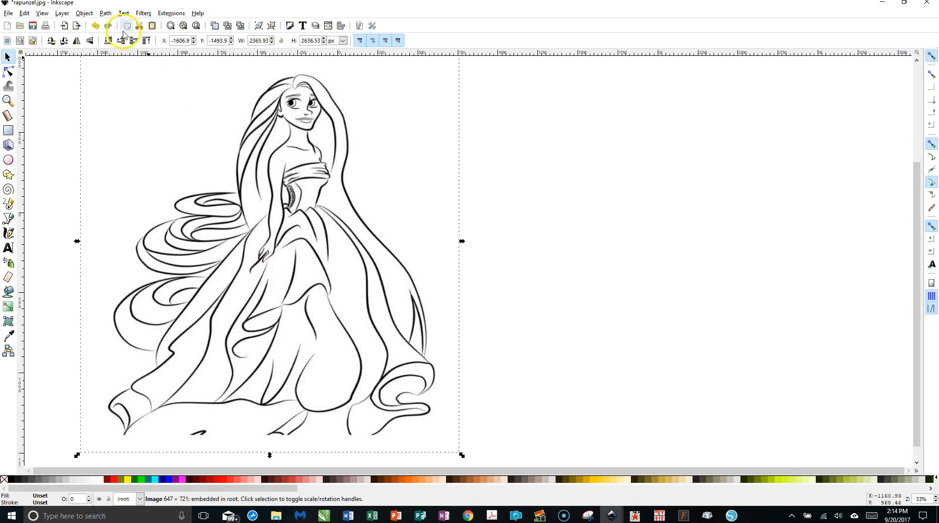
left_click(106, 13)
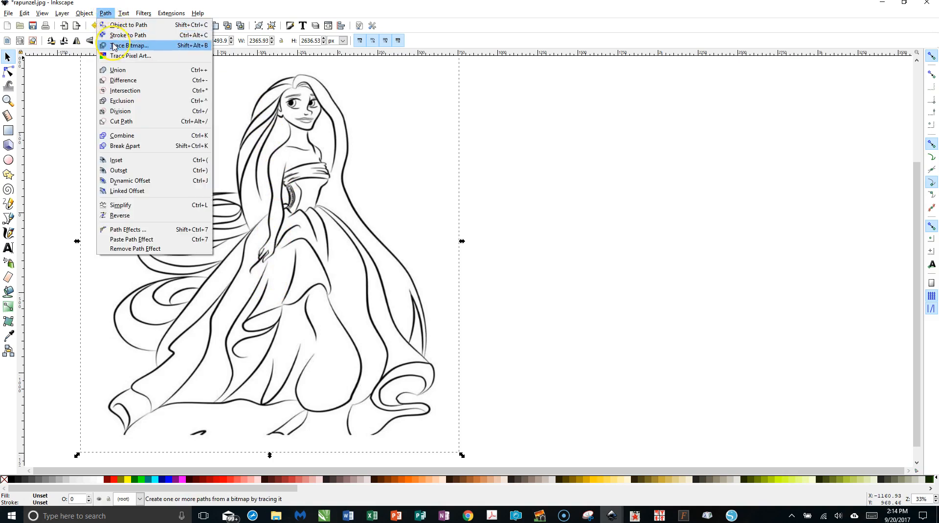
left_click(129, 45)
left_click(703, 154)
left_click(747, 155)
left_click(848, 157)
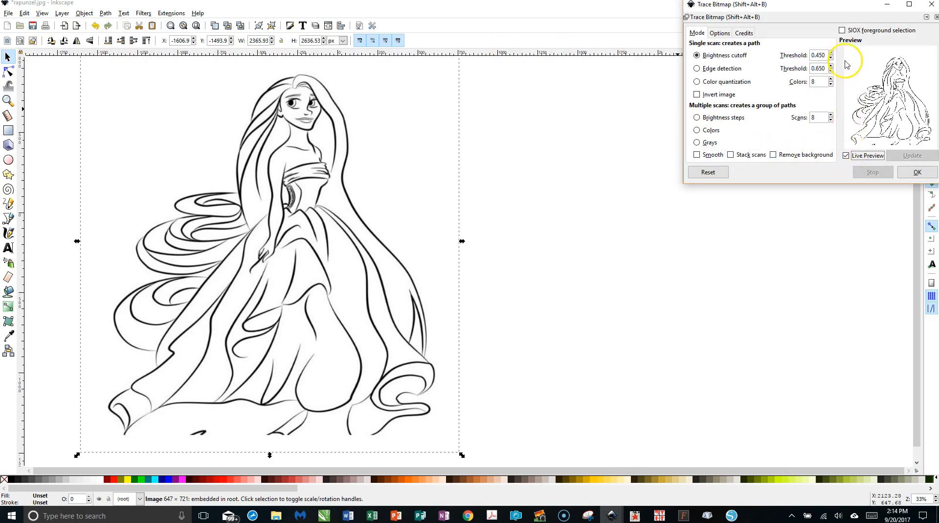
left_click(832, 52)
left_click(832, 52)
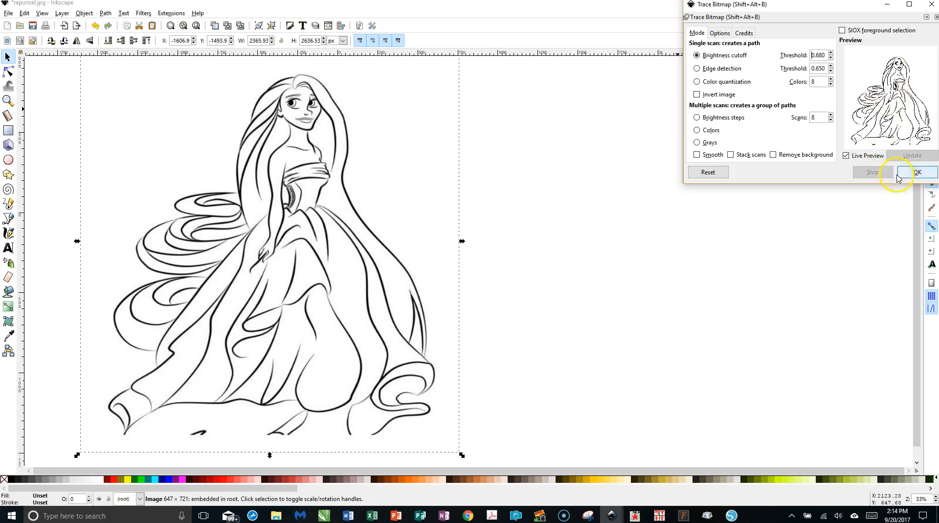
left_click(915, 173)
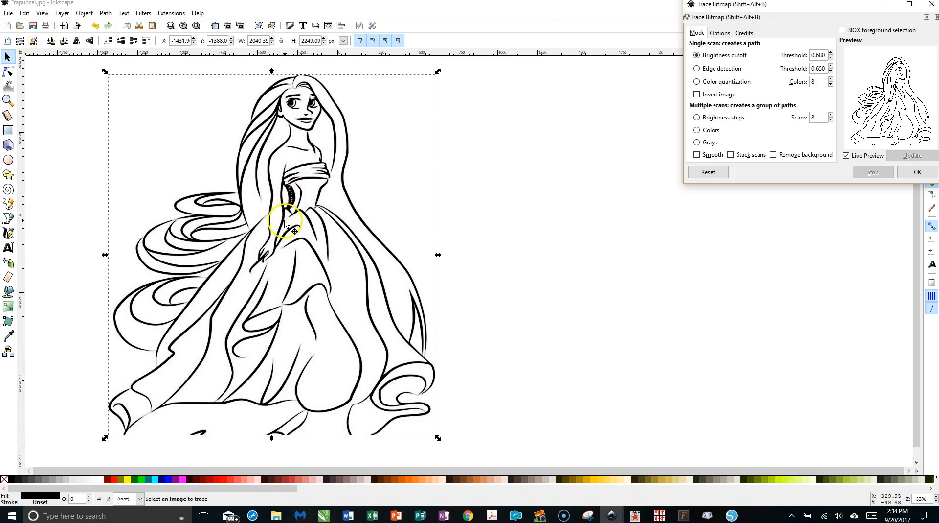
Step: Close the tracing dialog and arrange the original image and the traced drawing side by side without overlap
mouse_move(283, 238)
left_mouse_down()
mouse_move(402, 226)
mouse_move(612, 245)
mouse_move(630, 235)
mouse_move(622, 246)
left_mouse_up()
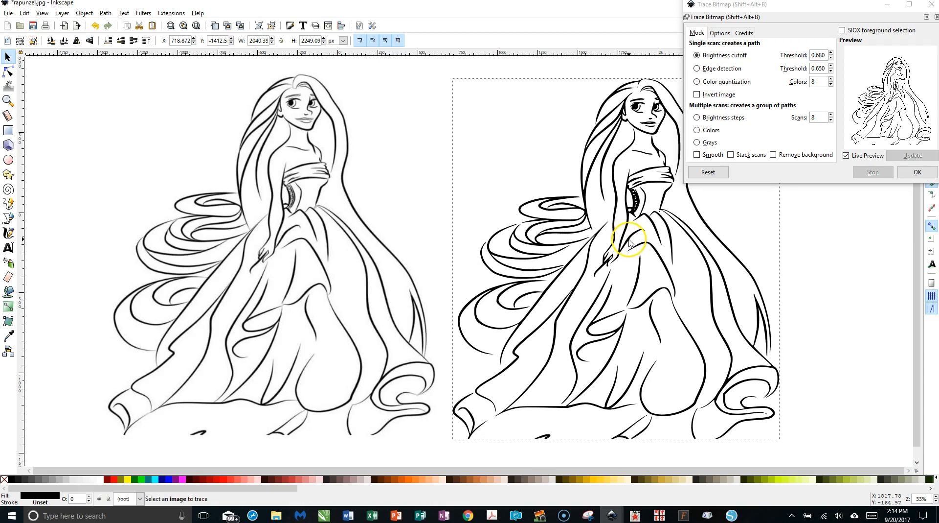
left_click(933, 6)
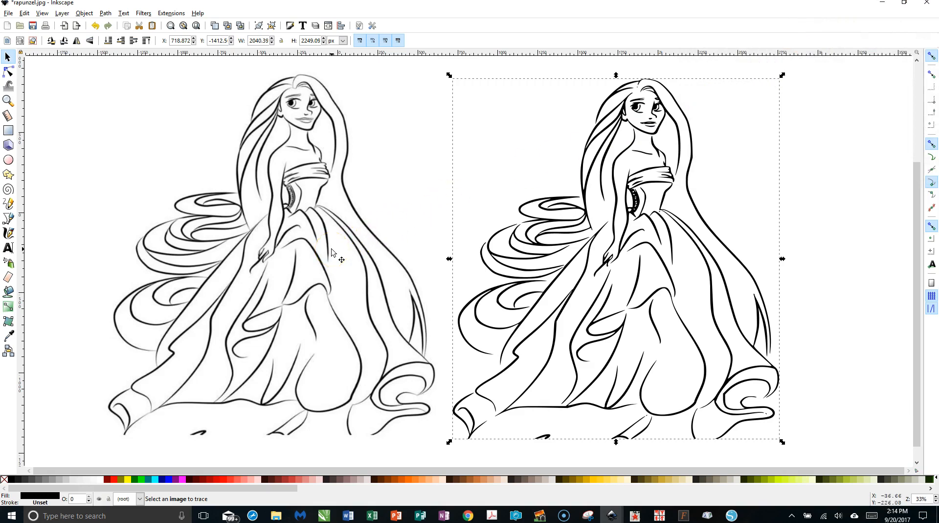
left_click_drag(331, 252, 250, 263)
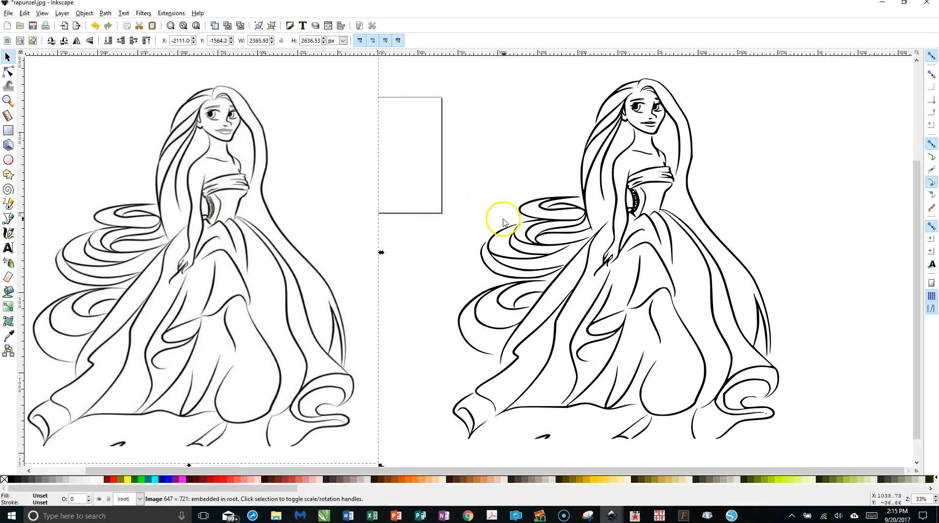
left_click(547, 234)
mouse_move(547, 233)
left_mouse_down()
mouse_move(495, 235)
mouse_move(474, 222)
left_mouse_up()
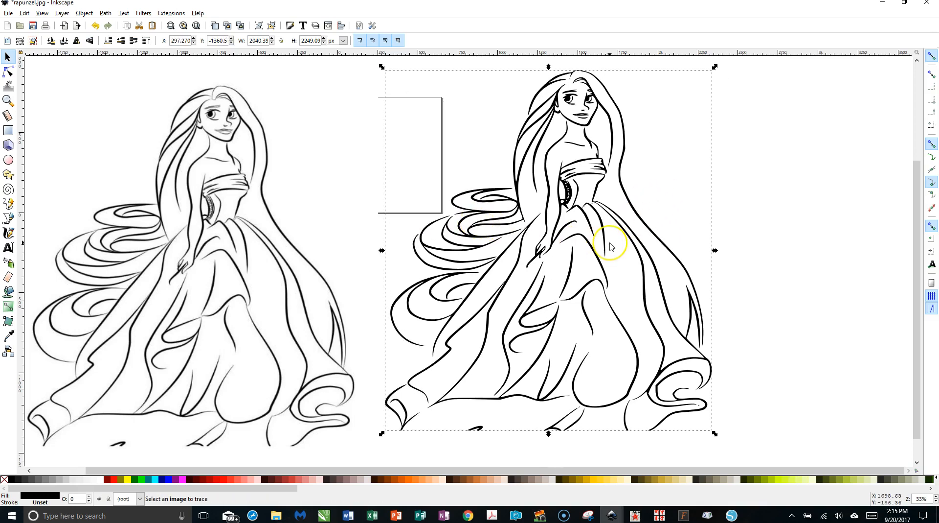
Step: Examine the traced drawing up close from the dress hem to the hair and face, checking for gaps in the lines
scroll(610, 246, "up", 2, "ctrl")
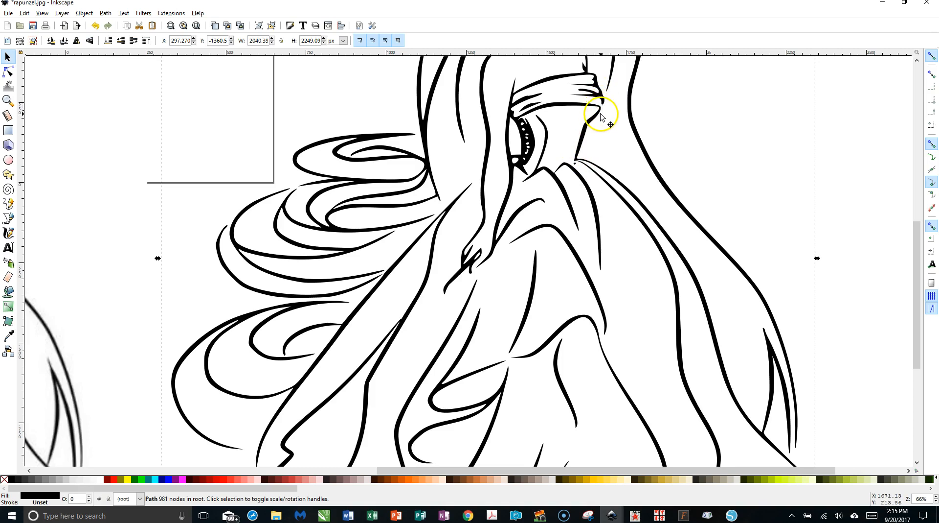
scroll(715, 298, "up", 1)
scroll(715, 256, "down", 8)
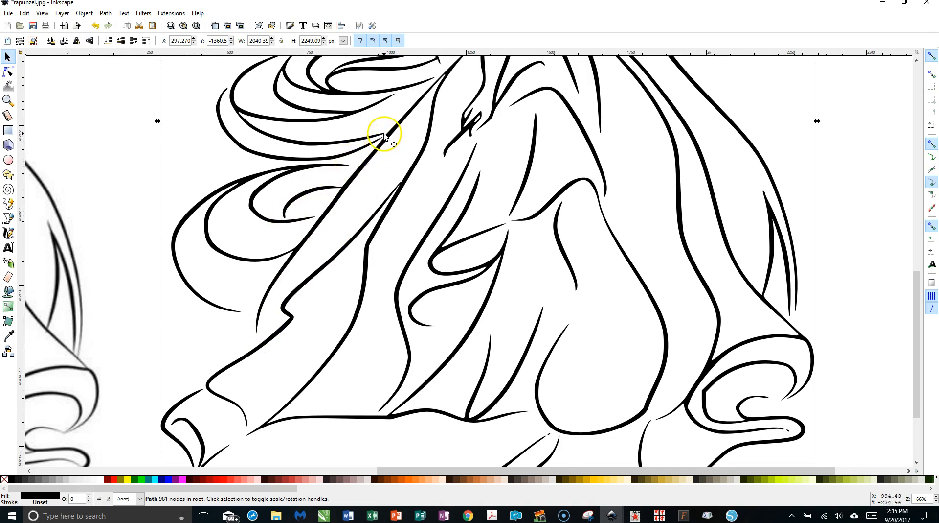
scroll(351, 228, "down", 5)
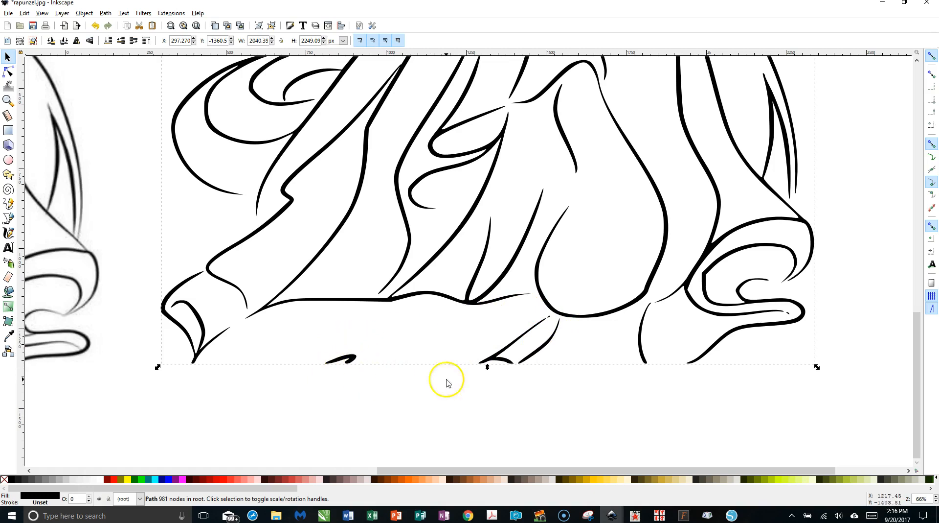
scroll(517, 269, "up", 10)
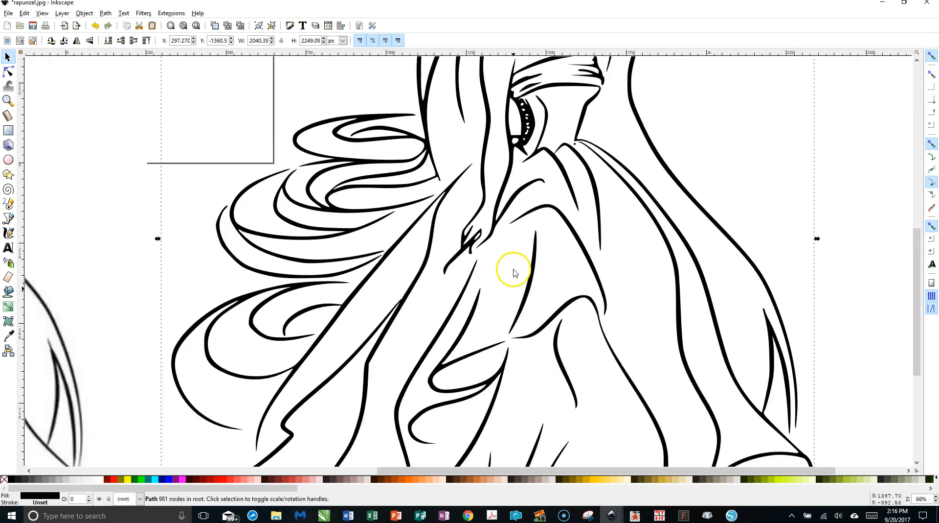
scroll(514, 273, "up", 12)
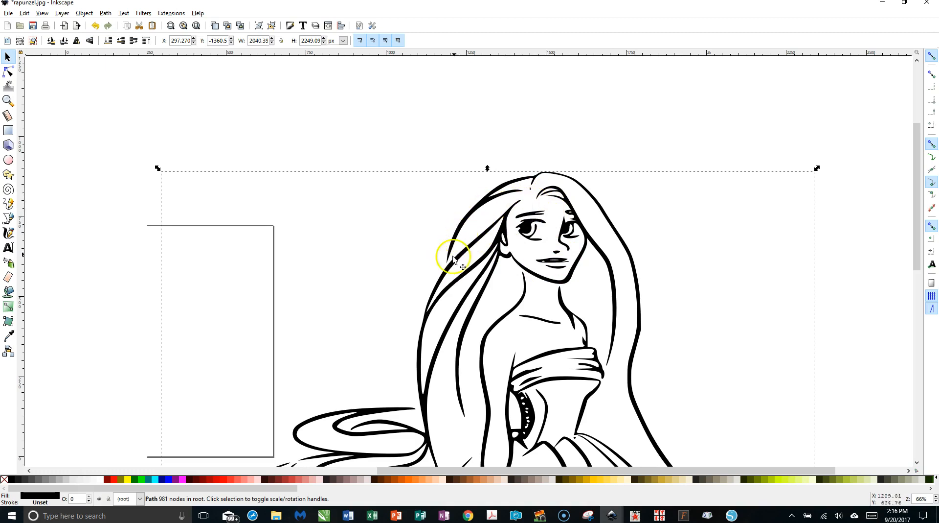
scroll(614, 238, "down", 1)
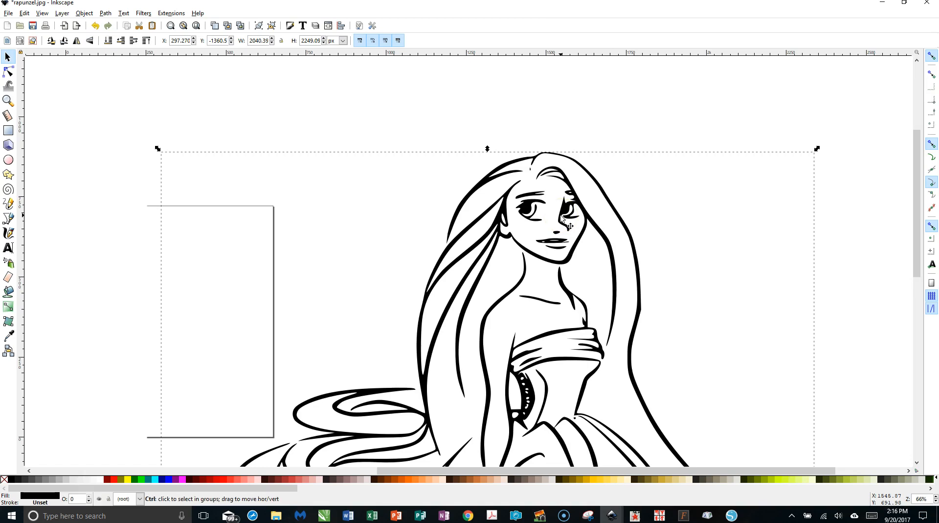
scroll(568, 225, "down", 2)
scroll(564, 219, "down", 4)
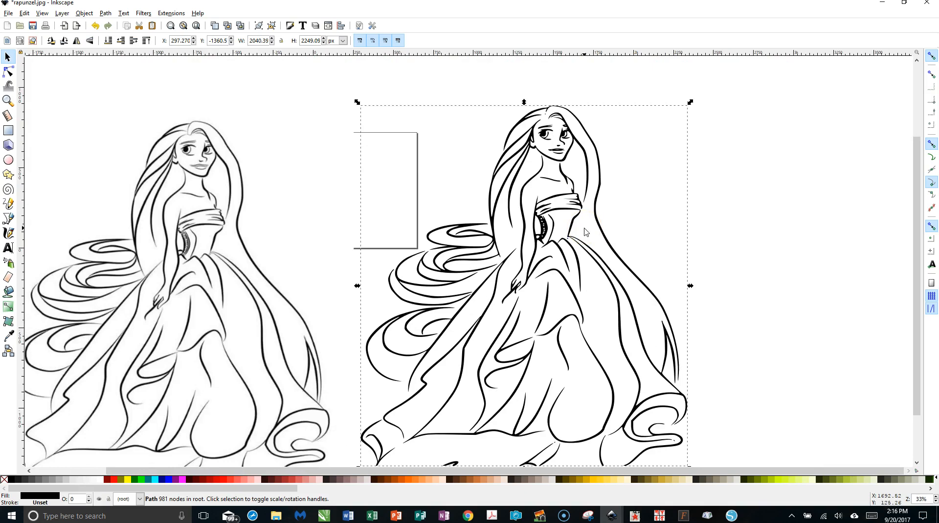
scroll(586, 230, "down", 1)
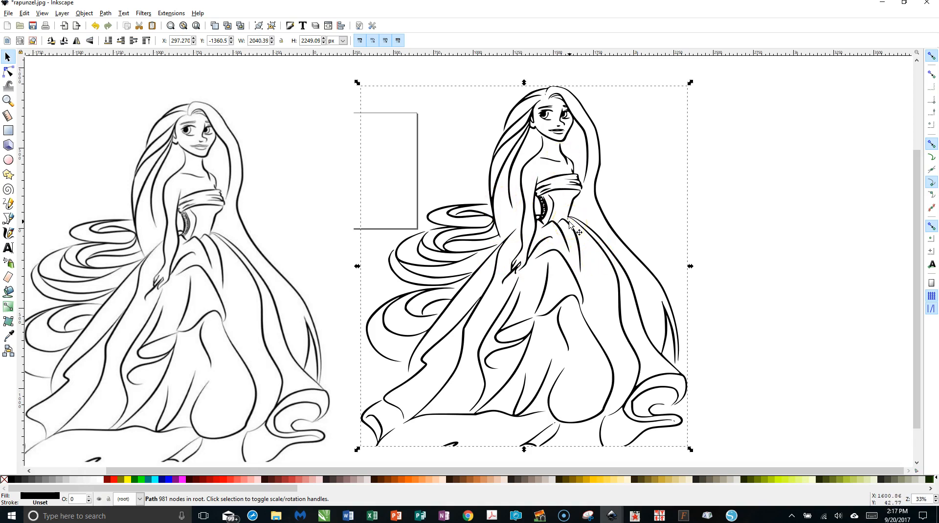
Step: Move the original bitmap image far to the left, away from the traced drawing
mouse_move(243, 268)
left_mouse_down()
mouse_move(95, 262)
mouse_move(31, 209)
left_mouse_up()
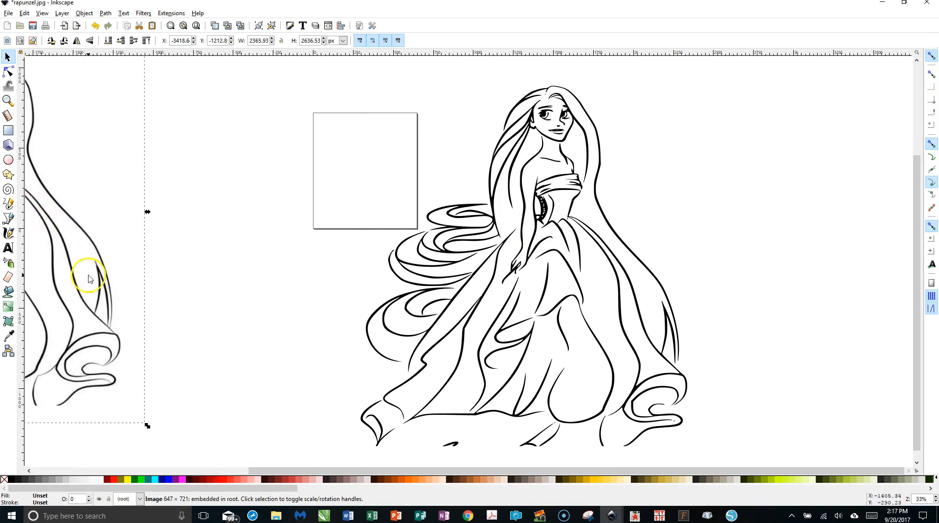
left_click_drag(101, 291, 42, 272)
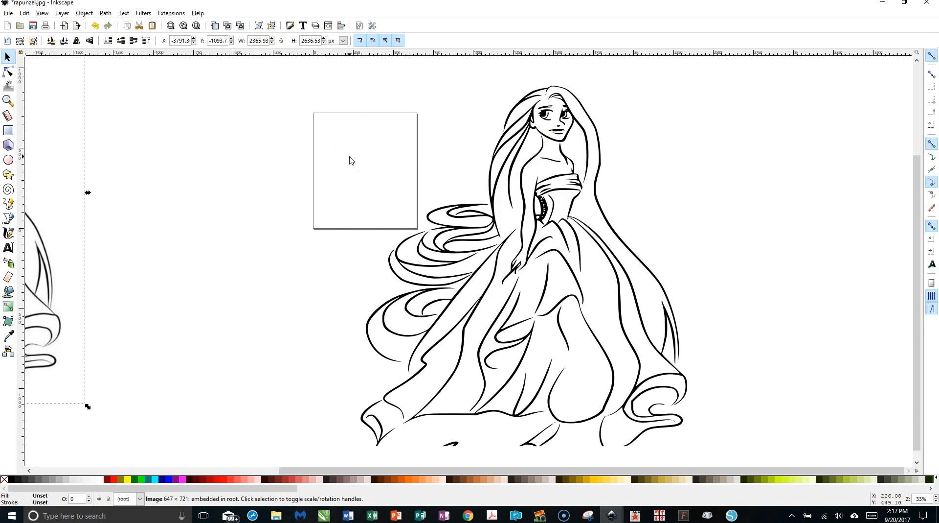
Step: Turn off the page border in the document properties
left_click(360, 26)
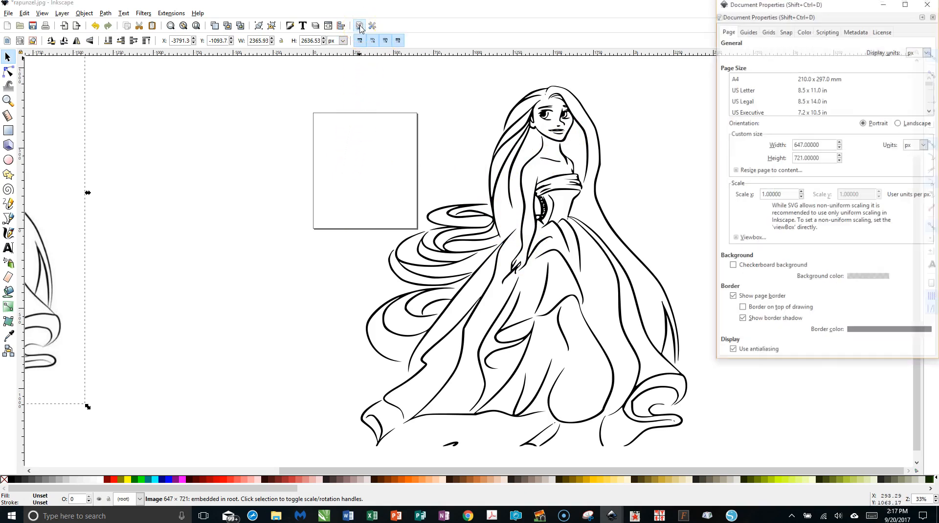
left_click(753, 300)
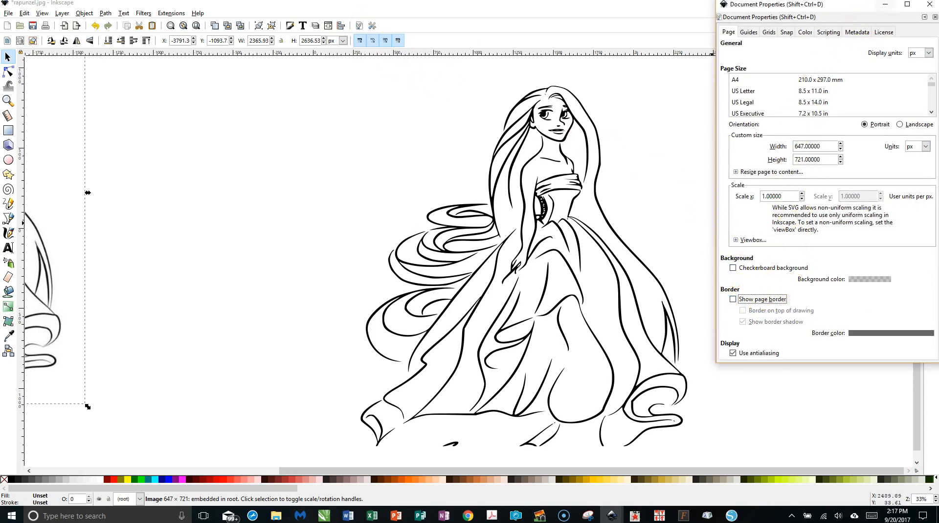
left_click(931, 6)
Step: Reposition the traced drawing in the cleared canvas area with its upper body in close view
left_click_drag(541, 225, 320, 226)
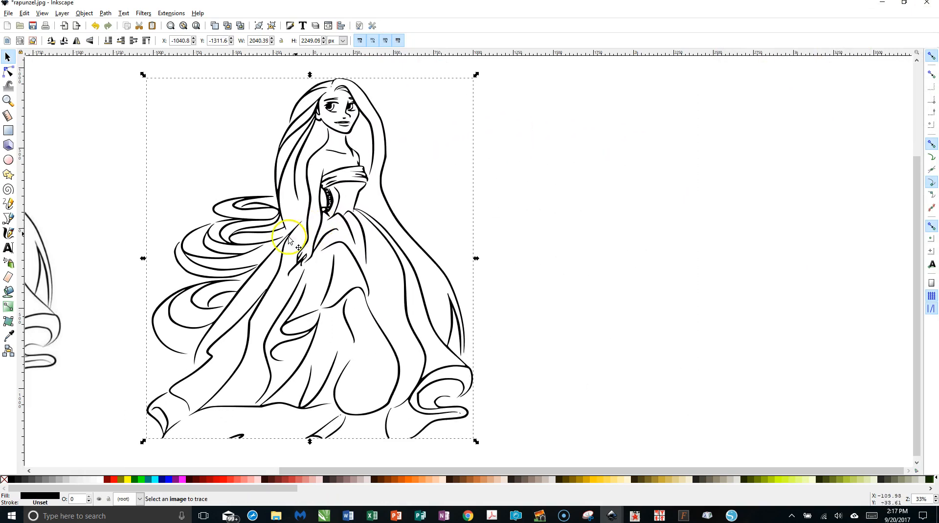
left_click(124, 215)
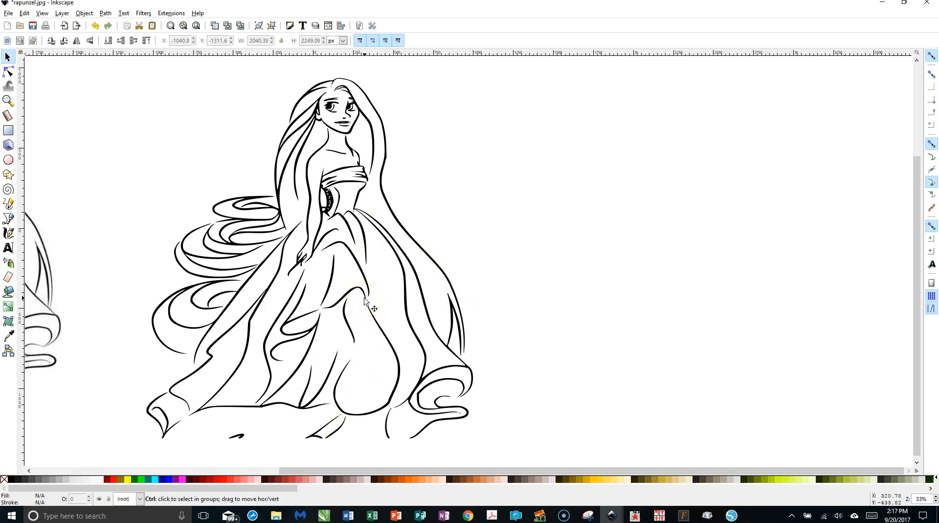
scroll(364, 299, "up", 2)
scroll(373, 265, "up", 10)
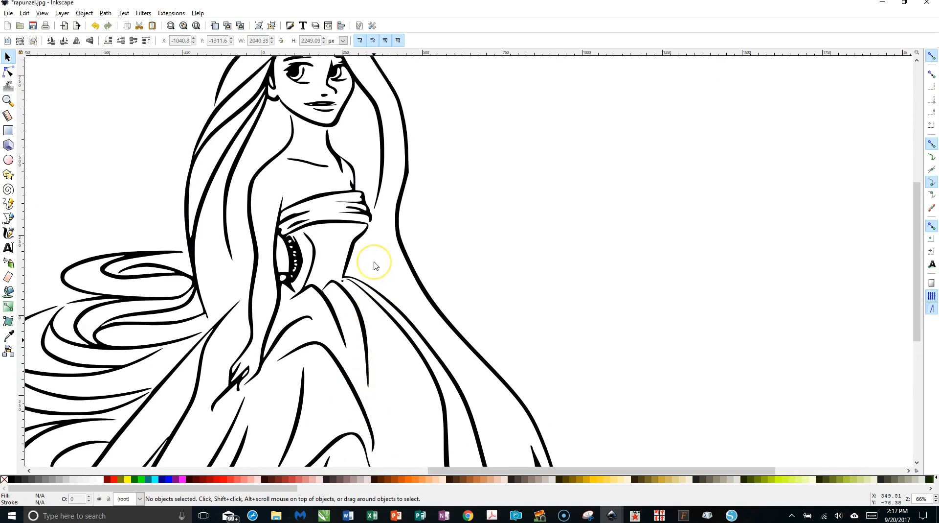
left_click_drag(342, 273, 452, 268)
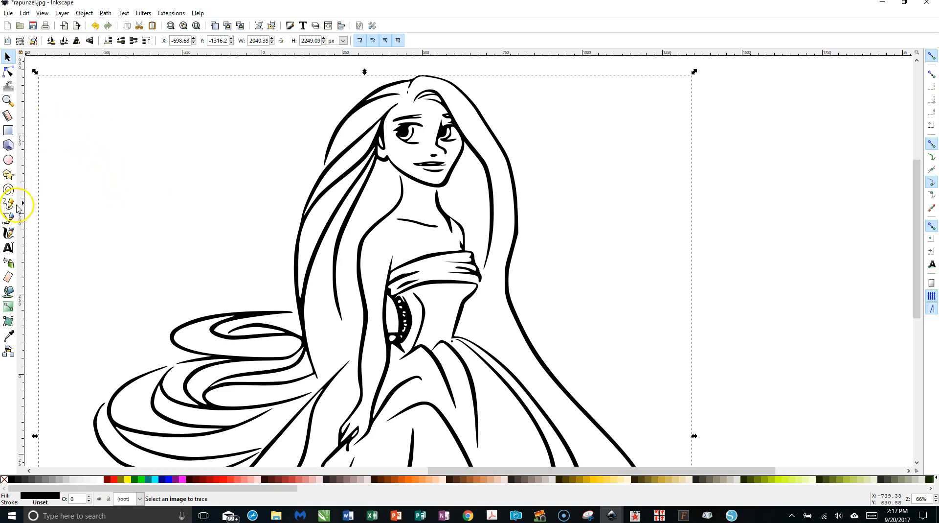
Step: Activate the Bezier tool and open the Fill and Stroke settings, looking at the fill options without changing them
left_click(9, 218)
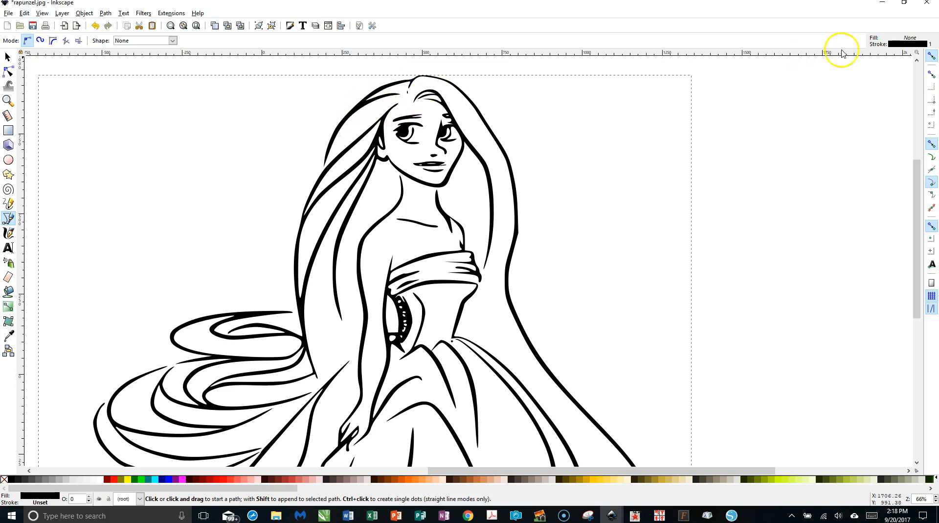
left_click(903, 44)
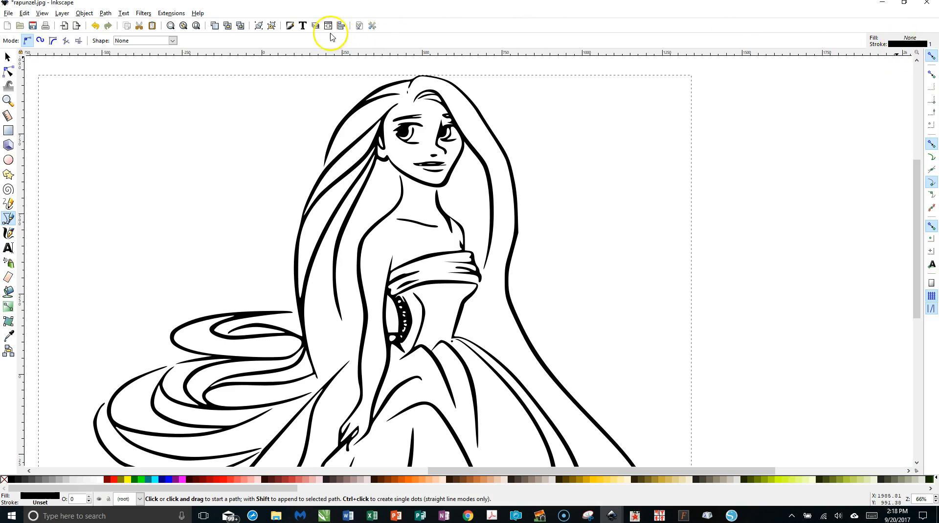
left_click(290, 26)
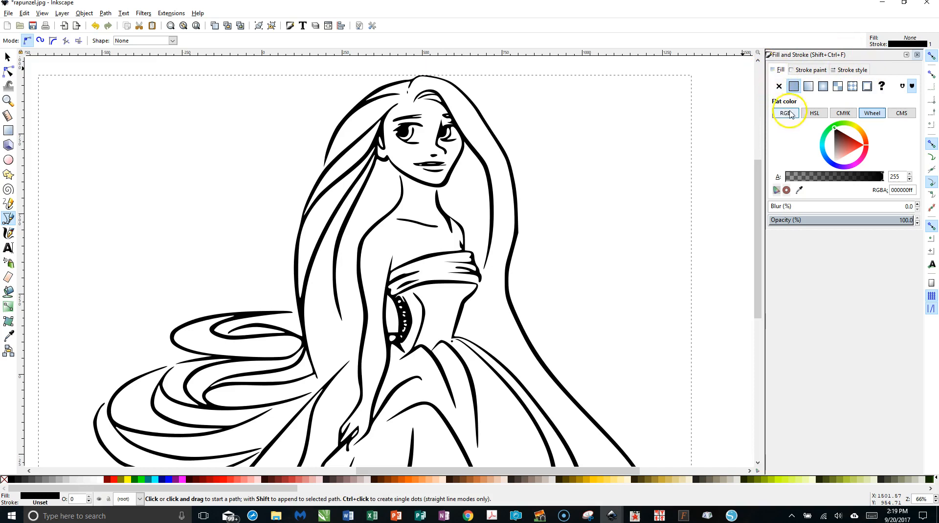
right_click(55, 498)
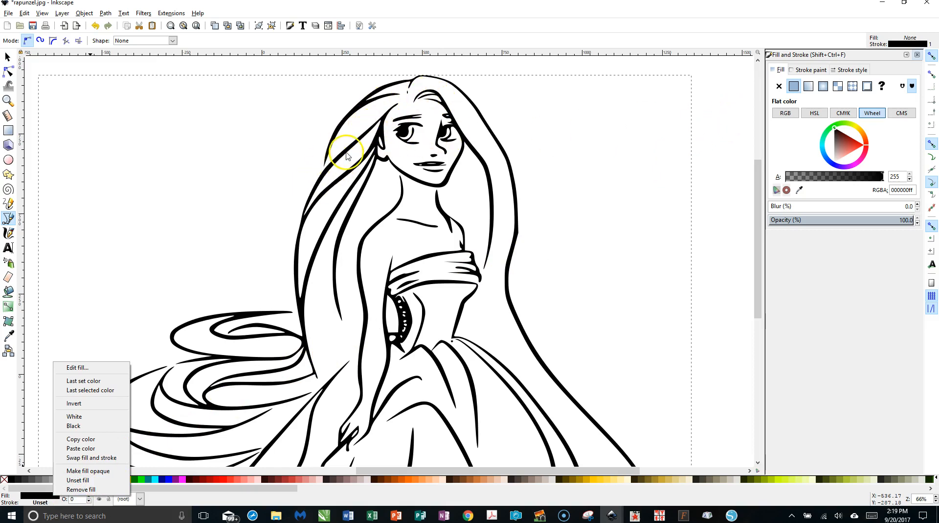
left_click(717, 146)
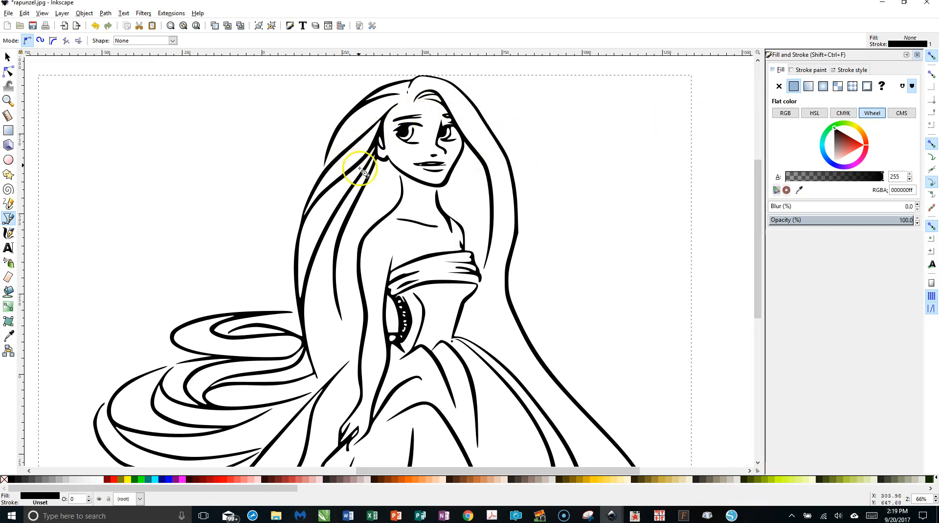
Step: Draw a short Bezier line across the gap in the outer hair outline on the drawing's left side and turn off snapping
left_click(327, 159)
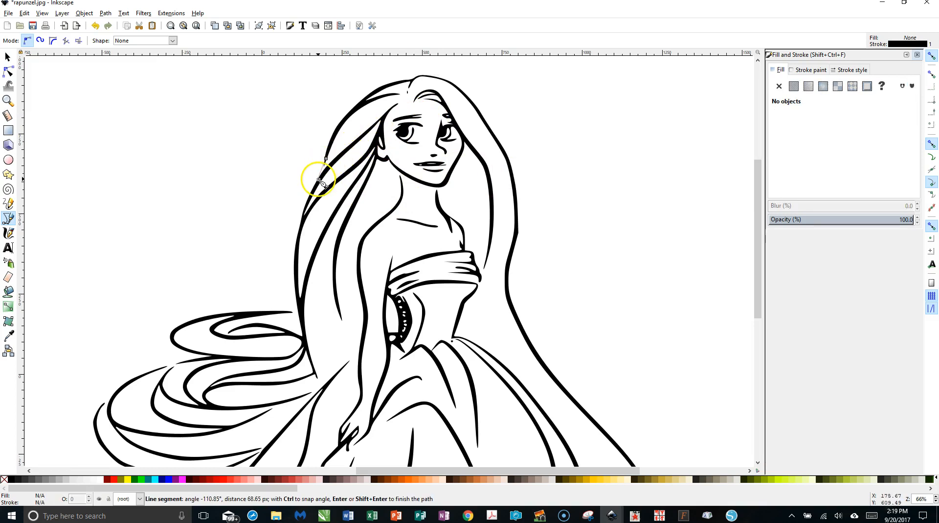
double_click(322, 179)
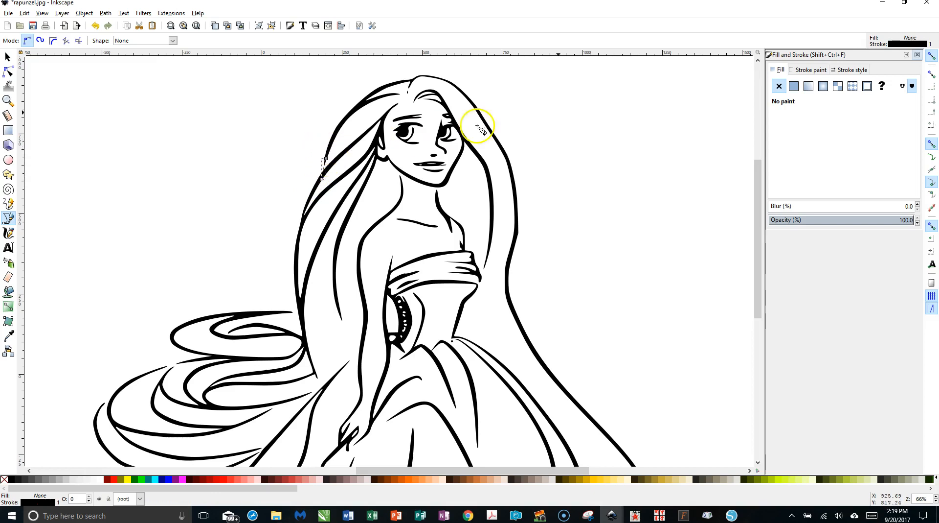
left_click(932, 57)
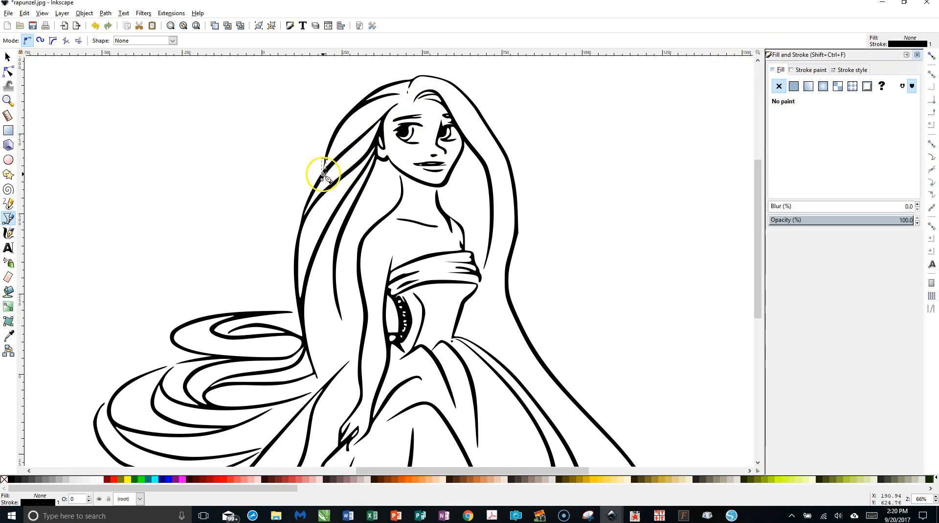
Step: Set the bridging hair line's stroke width to 5.4 px and convert its stroke to a path
left_click(847, 73)
double_click(841, 84)
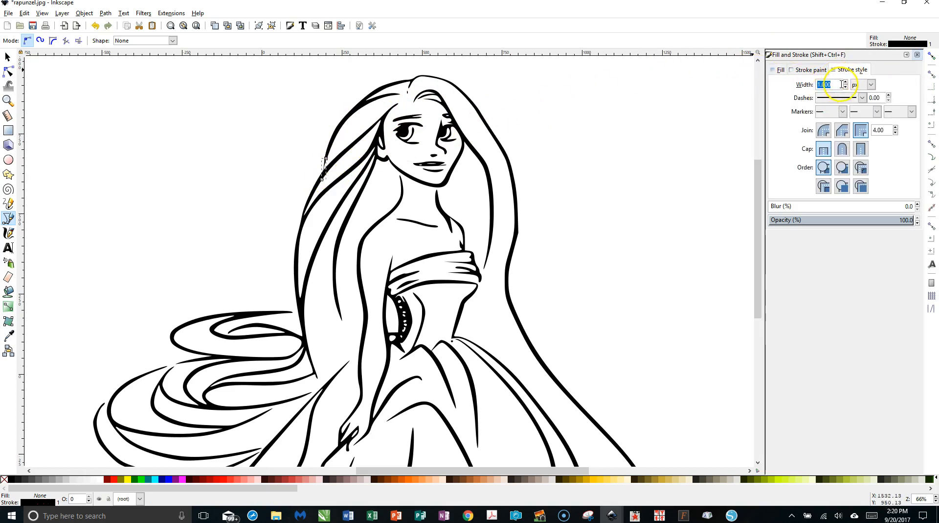
left_click(872, 86)
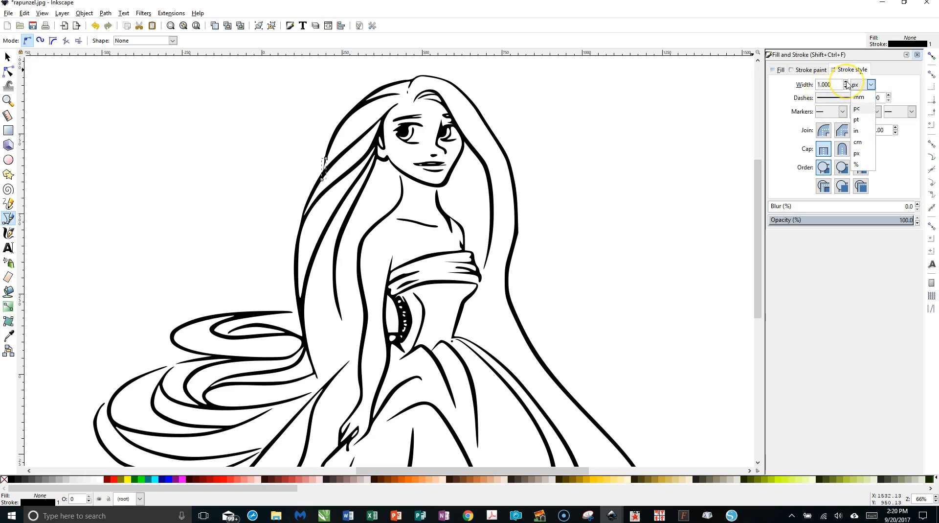
left_click(848, 84)
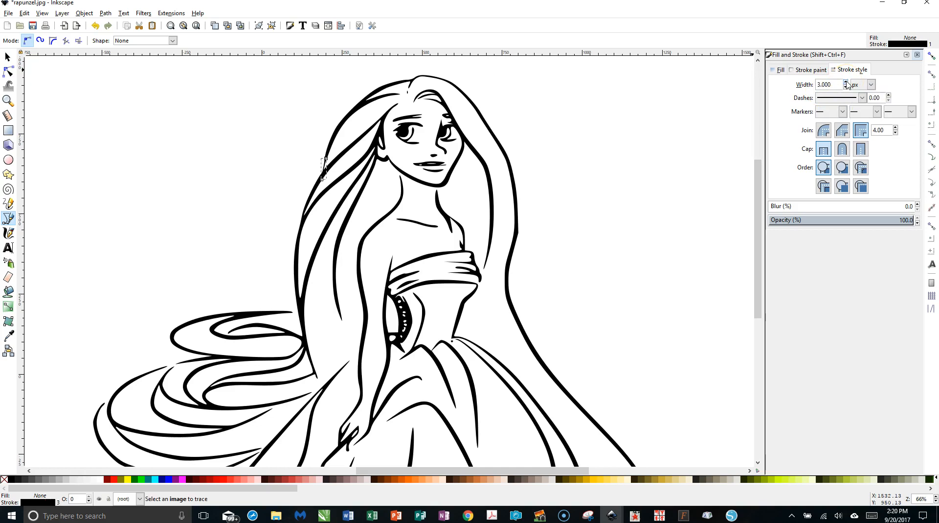
scroll(847, 84, "up", 3)
left_click(105, 13)
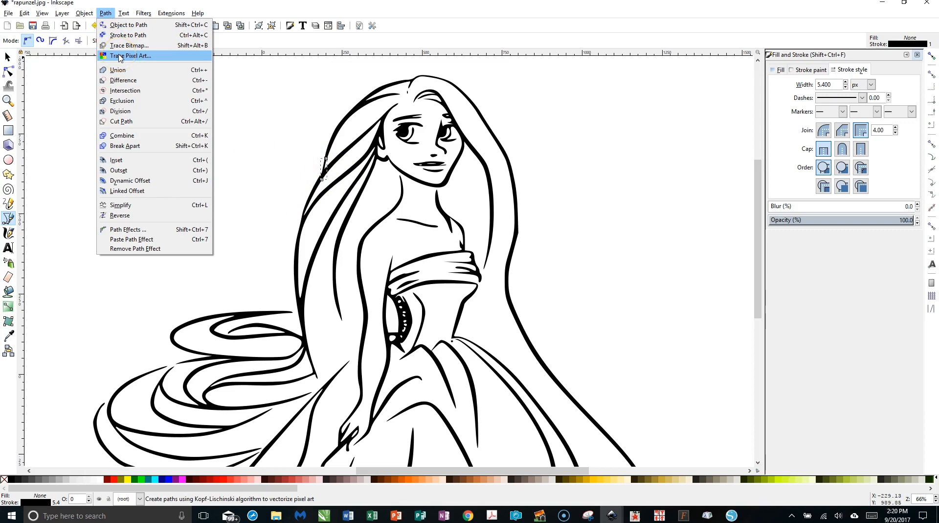
left_click(126, 35)
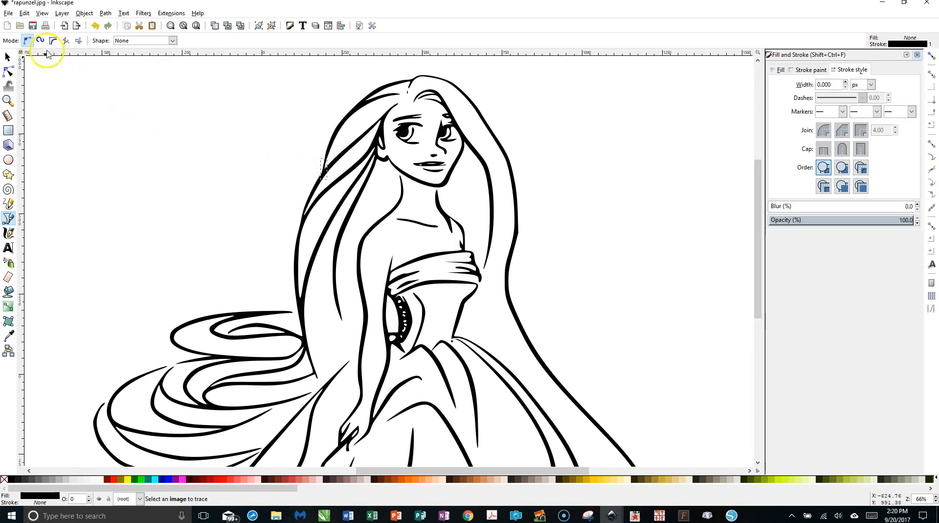
Step: Select the converted hair line together with the traced drawing, merge them with Union, and deselect the result
left_click(8, 57)
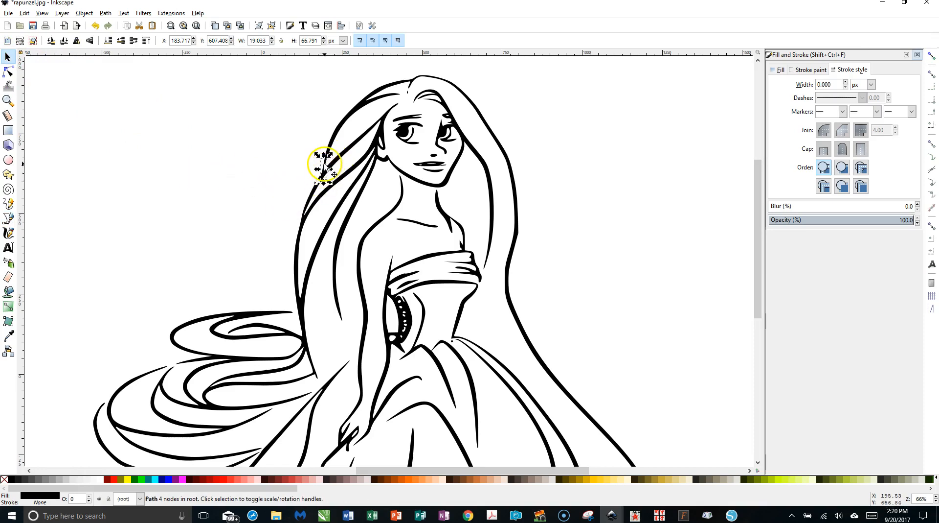
left_click(354, 115, "shift")
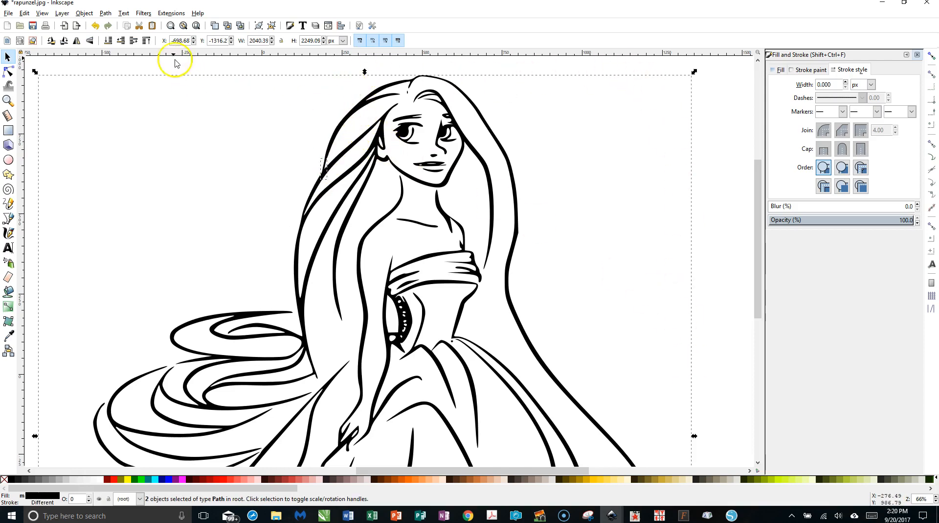
left_click(105, 13)
left_click(125, 73)
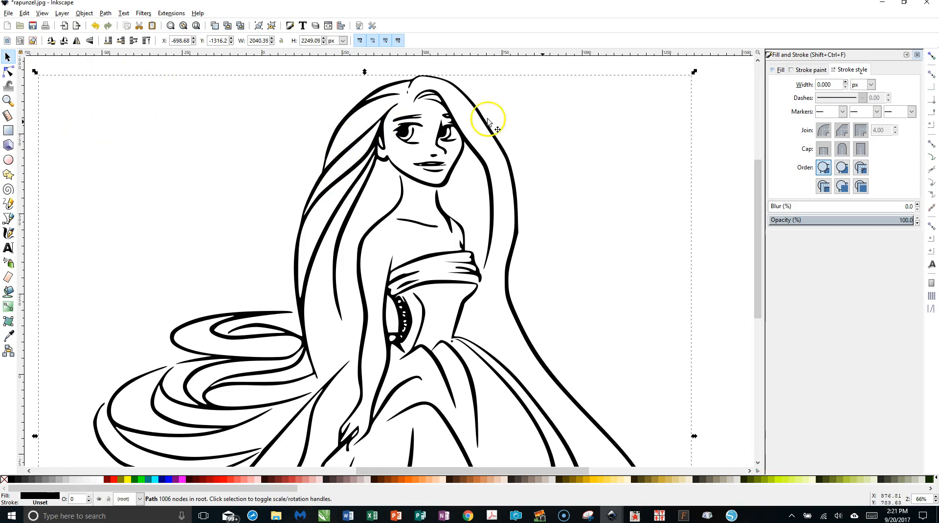
left_click(702, 185)
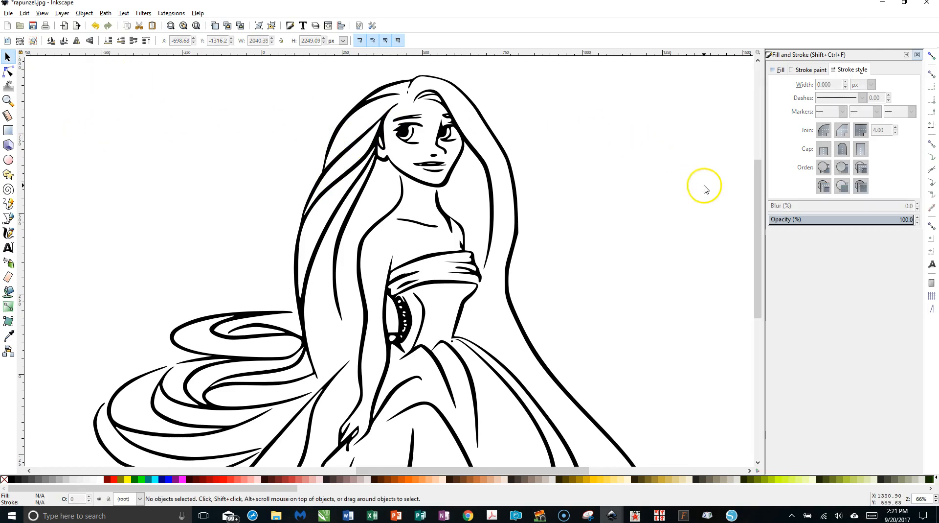
Step: Bridge the hairline gap above the forehead with a short Bezier line, 5.6 px wide and coloured red (dc1414ff)
left_click(8, 218)
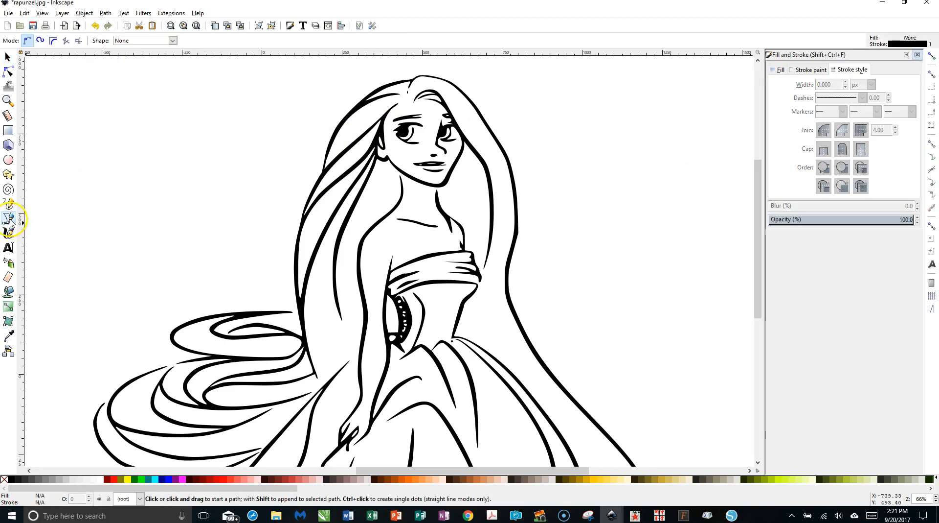
left_click_drag(397, 105, 417, 101)
double_click(416, 100)
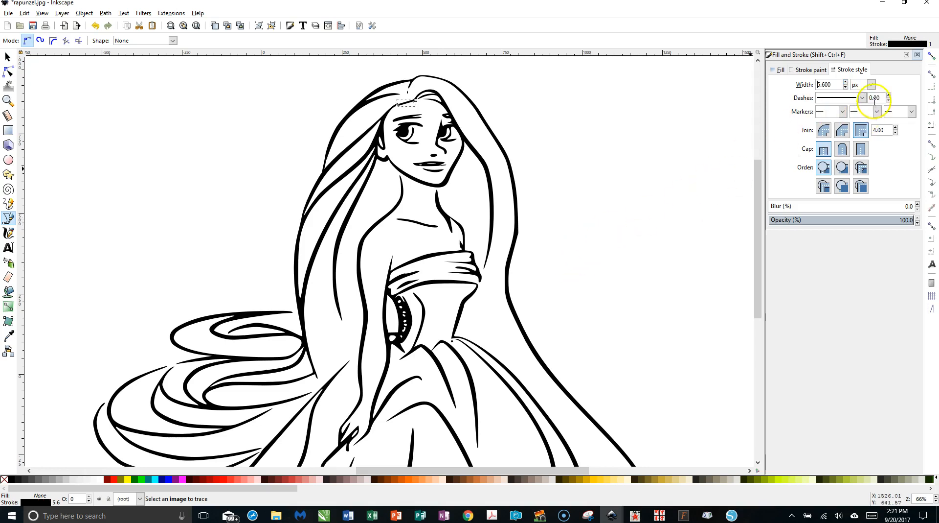
left_click(810, 70)
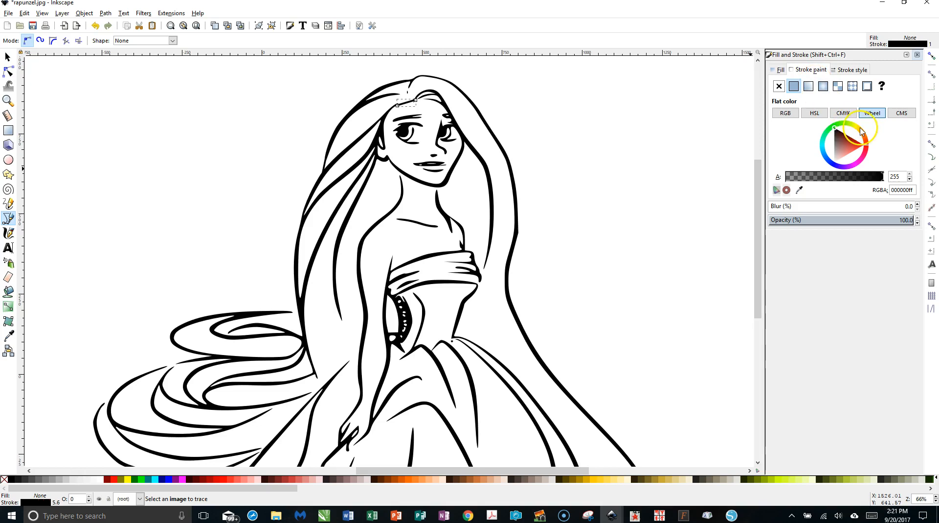
left_click(858, 143)
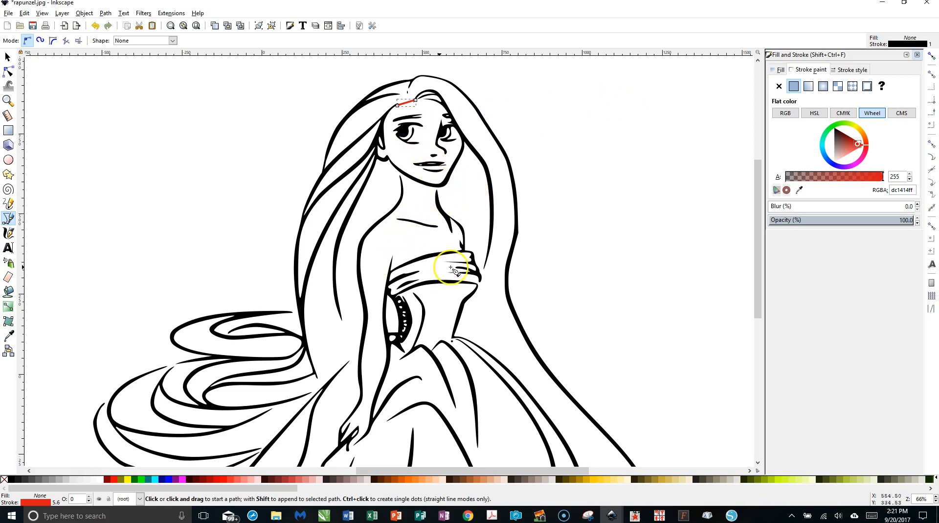
Step: Close the small gap at the bodice's right edge with a short Bezier line, 4.4 px wide and coloured red (c41e1eff)
left_click(481, 280)
left_click_drag(481, 281, 478, 288)
double_click(477, 287)
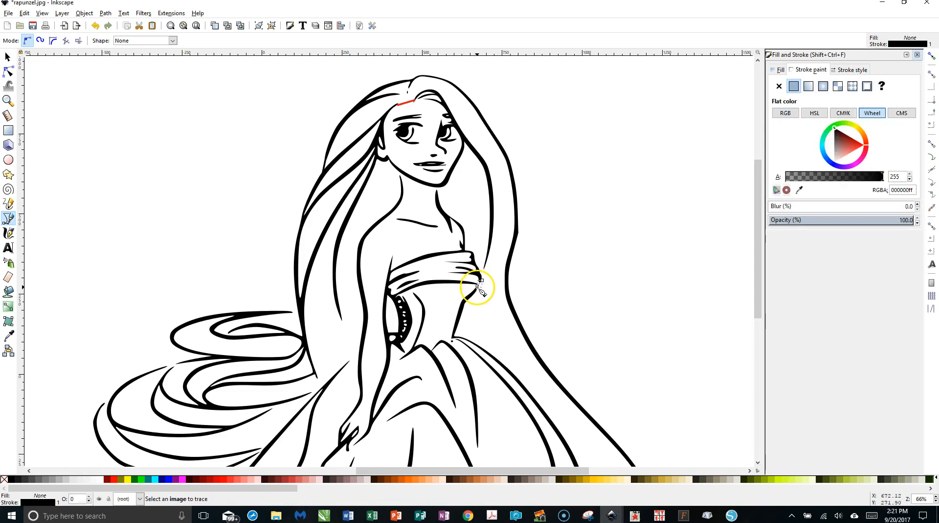
left_click(839, 73)
left_click(846, 83)
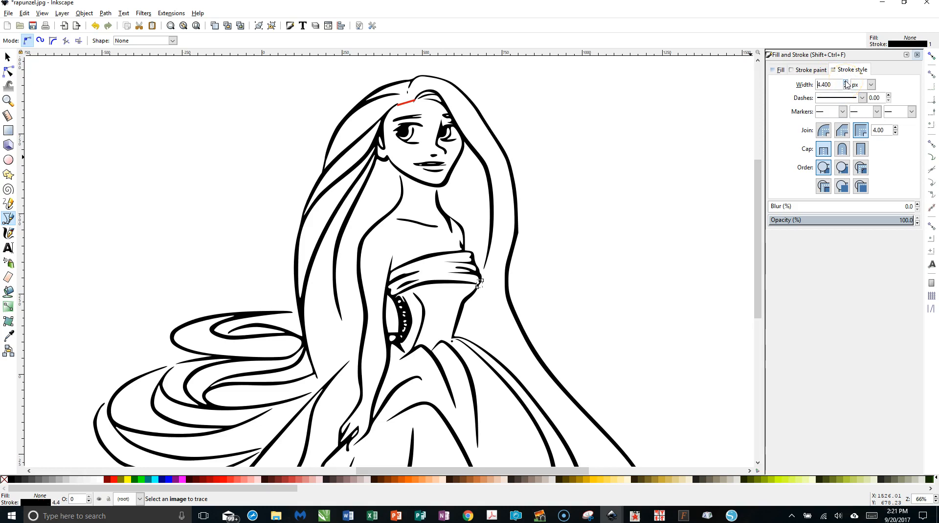
left_click(812, 70)
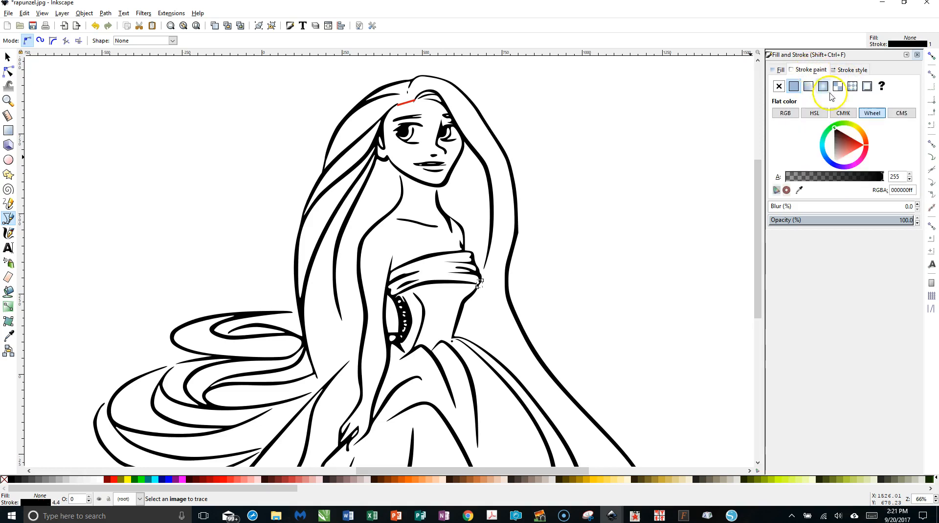
left_click(853, 144)
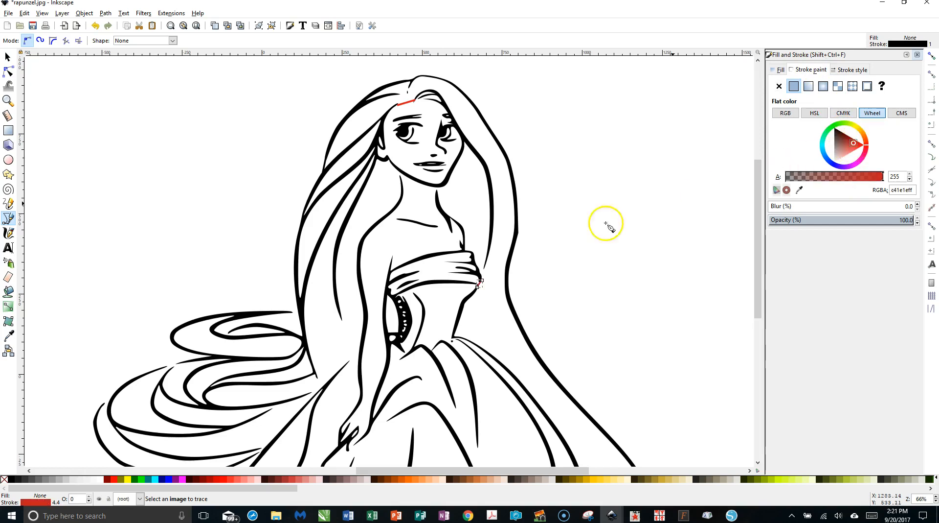
Step: Connect the inner right hair strand's tip to the bodice with a Bezier line, 9.2 px wide and coloured red (db1c1dff)
left_click(487, 265)
left_click_drag(486, 265, 484, 276)
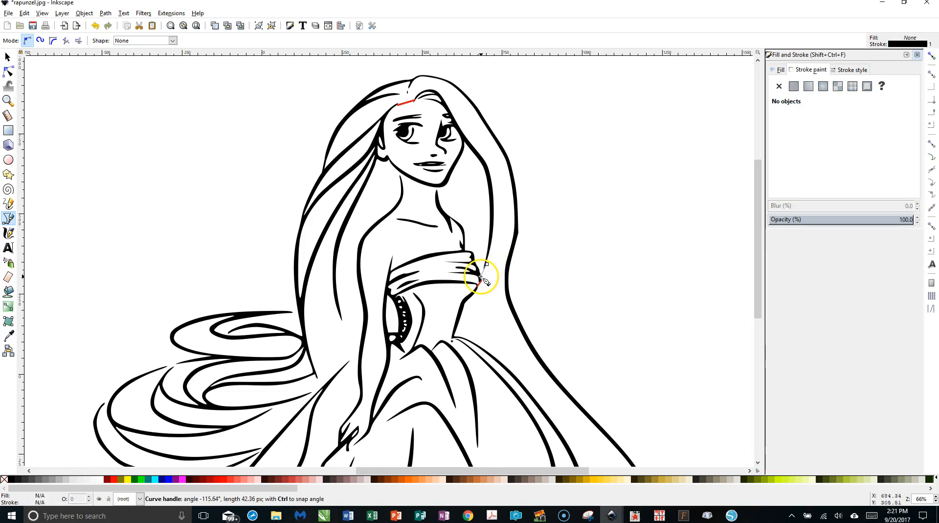
double_click(481, 277)
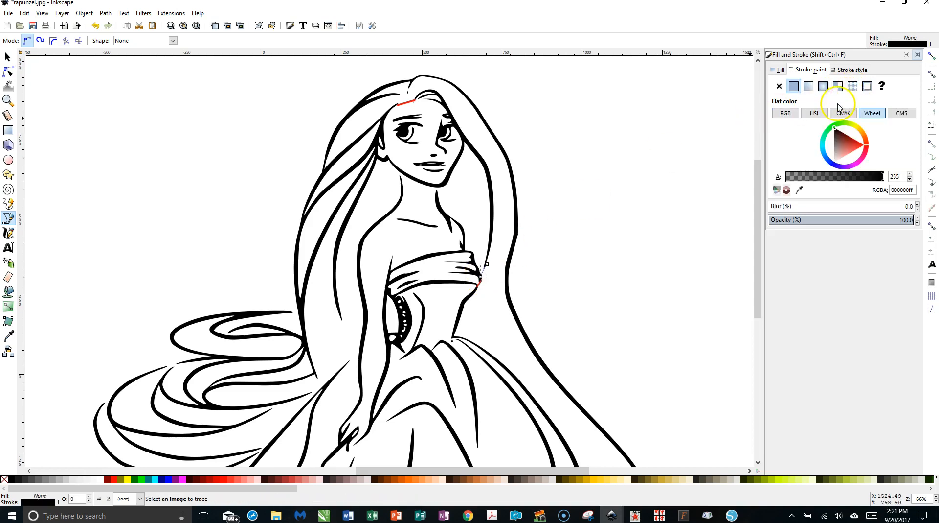
left_click(848, 71)
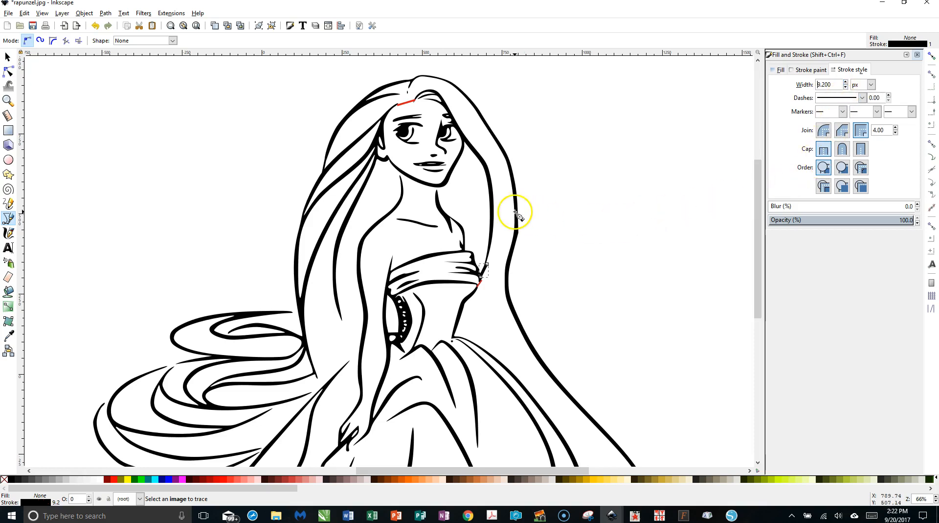
left_click(810, 69)
left_click(857, 145)
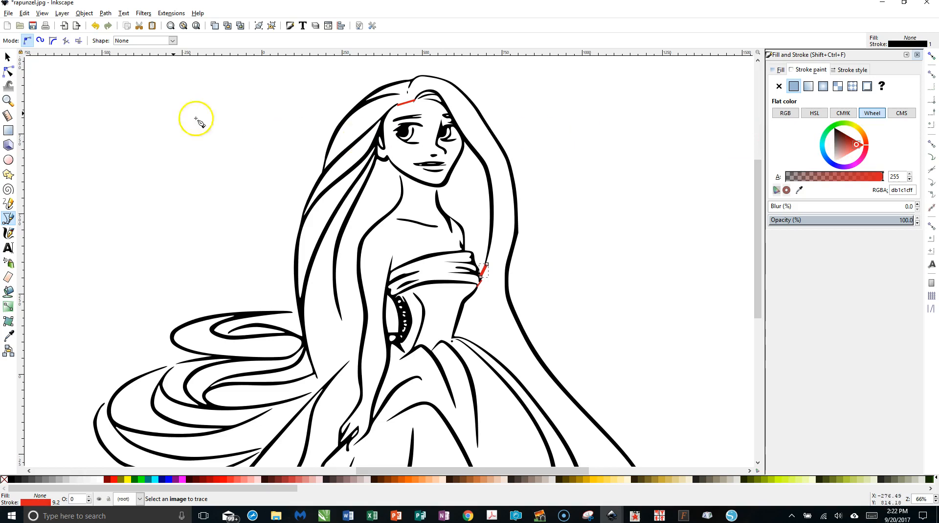
Step: Rotate the red line between the hair strand and bodice slightly to align it with the strand, and deselect it
left_click(8, 58)
left_click(484, 268)
left_click(486, 269)
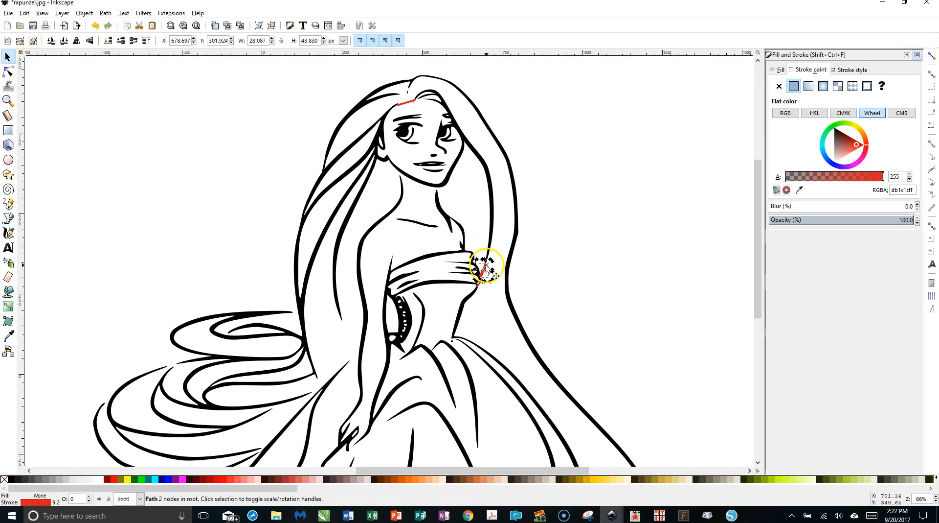
left_click_drag(490, 258, 493, 262)
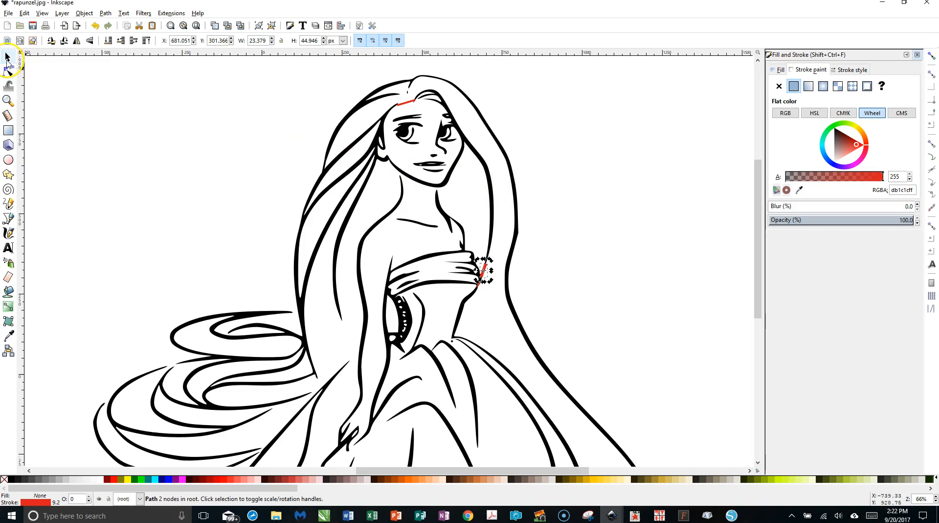
left_click(56, 93)
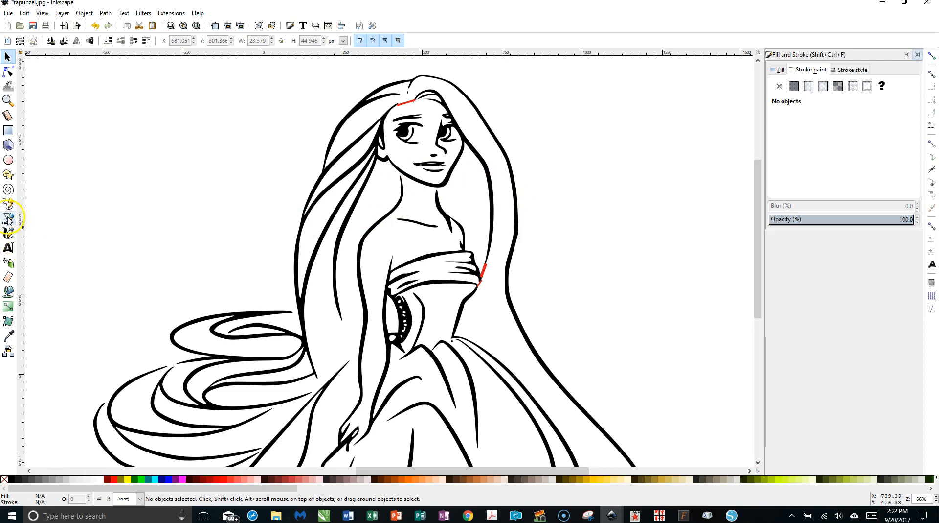
Step: Join the jawline to the left neck line with a short Bezier line and set its stroke width to 6 px
left_click(9, 217)
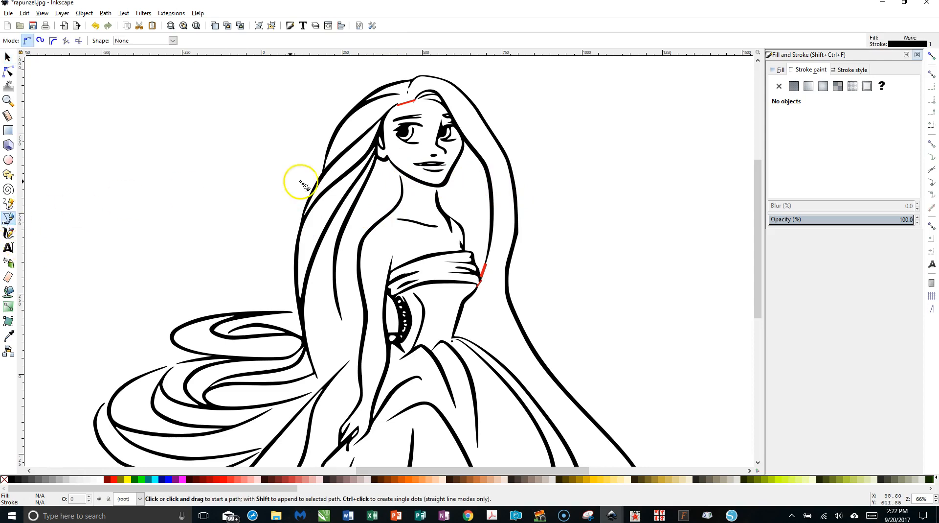
left_click_drag(400, 170, 406, 185)
double_click(402, 181)
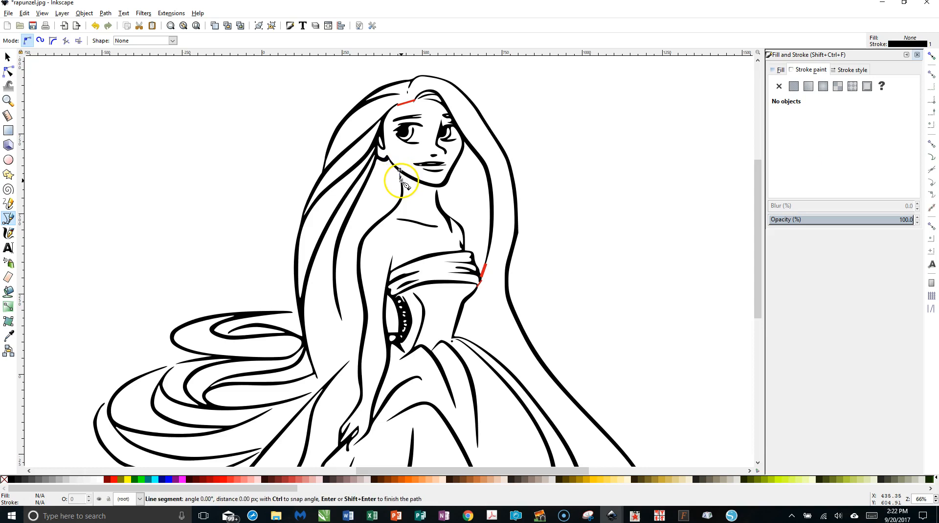
left_click(854, 70)
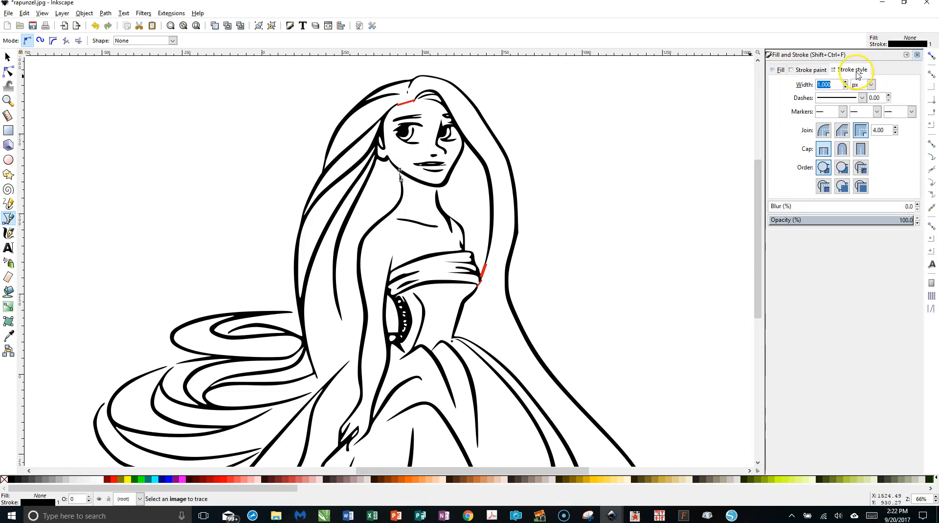
left_click(846, 82)
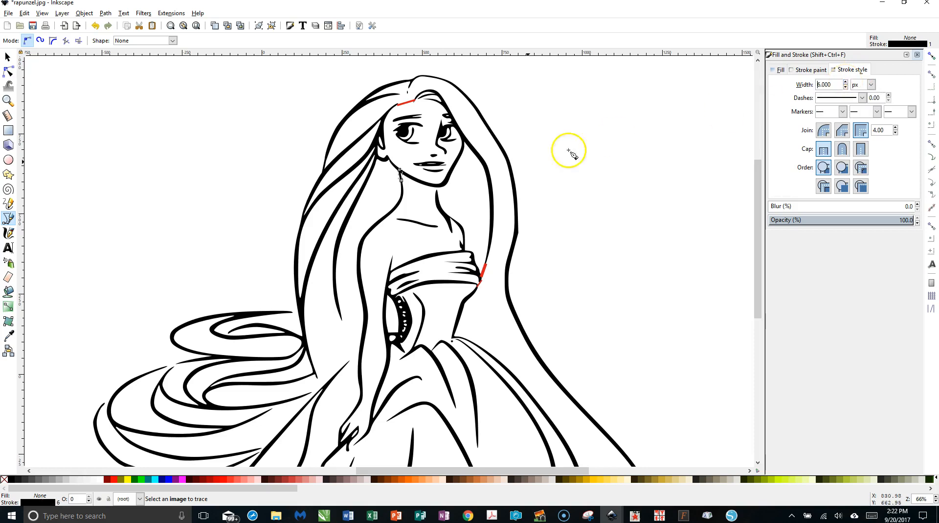
Step: Join the chin to the right neck line with a short Bezier line, 4.7 px wide and coloured red (e52121ff)
left_click_drag(438, 188, 438, 198)
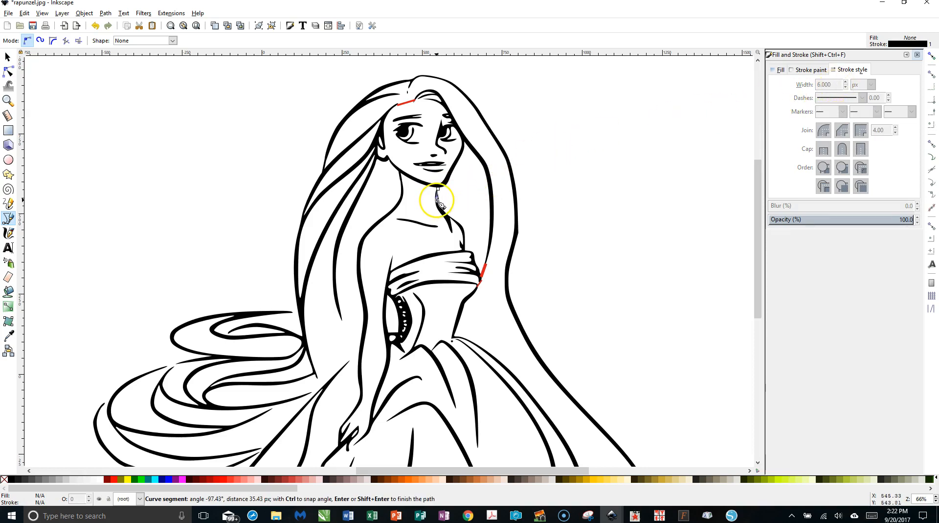
key("Return")
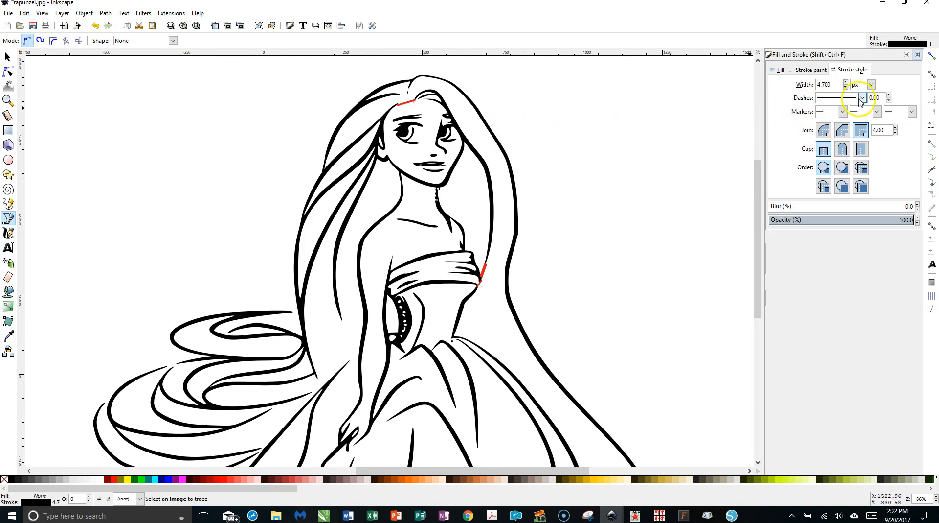
left_click(807, 70)
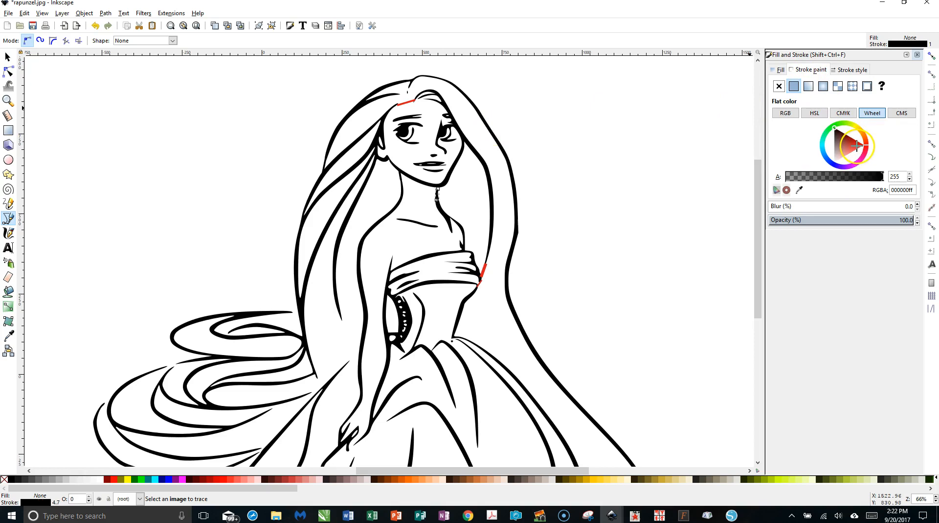
left_click(857, 145)
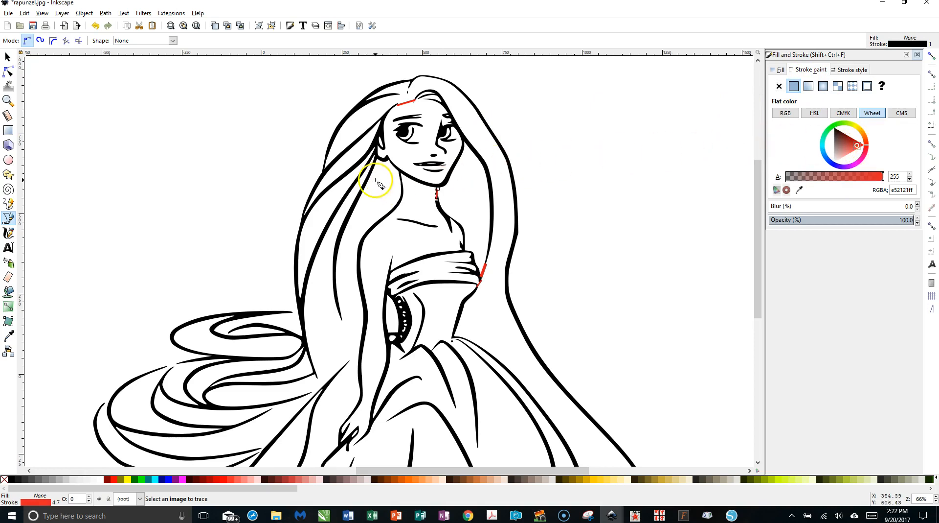
Step: Colour the short line joining the jaw to the left neck line red (e02e2eff)
left_click(8, 58)
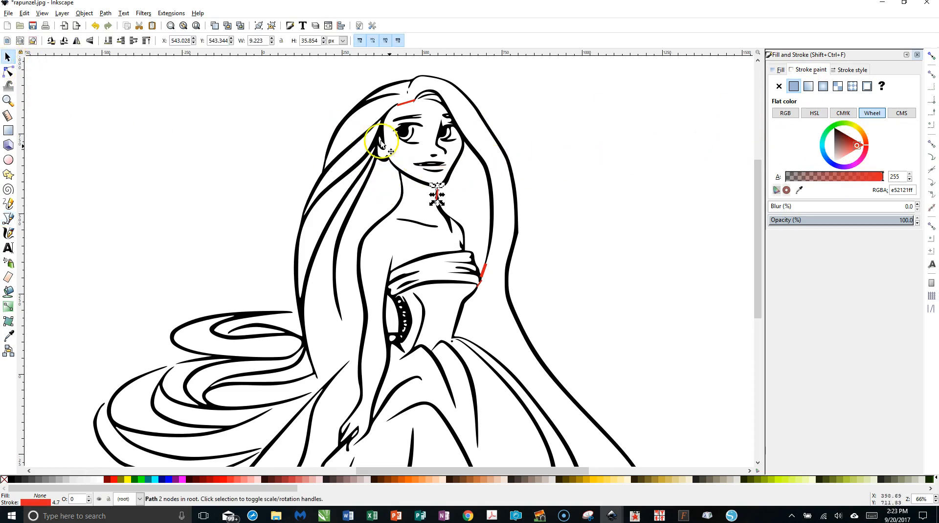
left_click(401, 178)
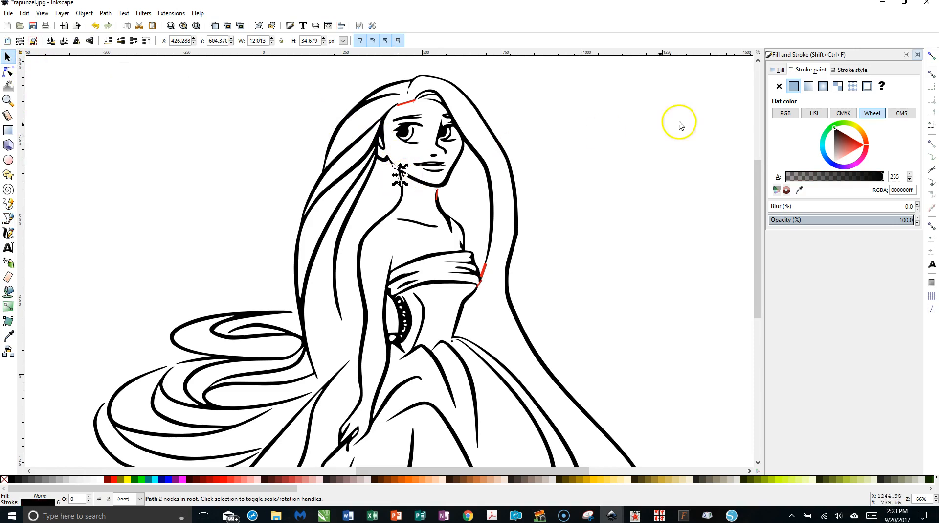
left_click(855, 145)
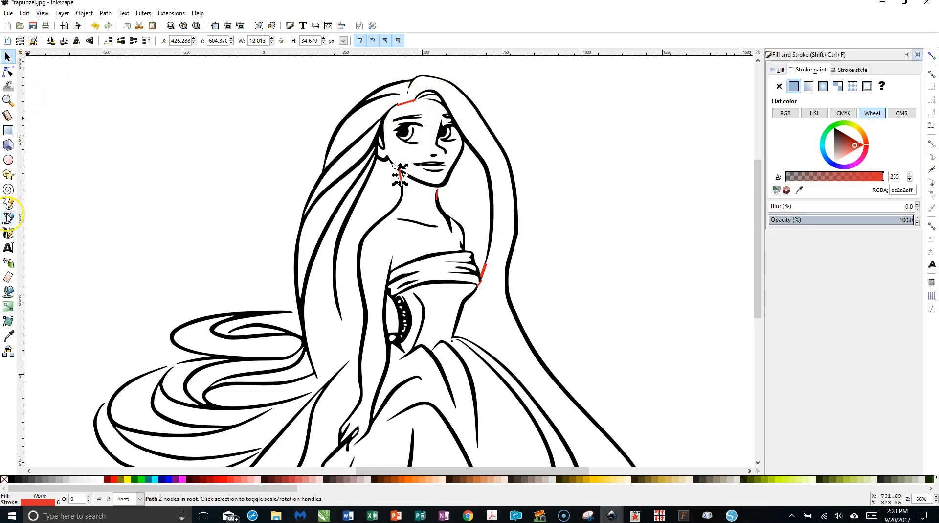
Step: Draw a Bezier line across the forehead from the existing red hairline segment into the fringe, 7 px wide and coloured red (ce1313ff)
left_click(9, 219)
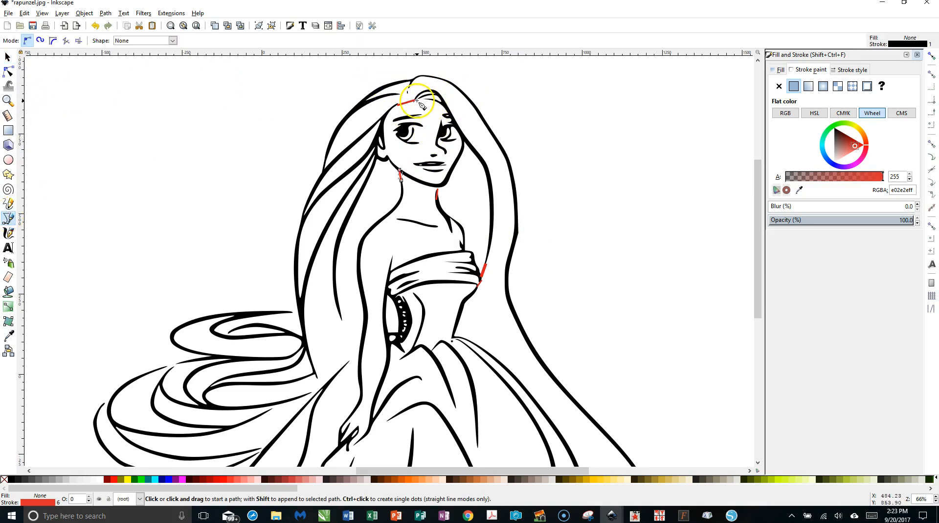
left_click_drag(416, 101, 433, 103)
key("Return")
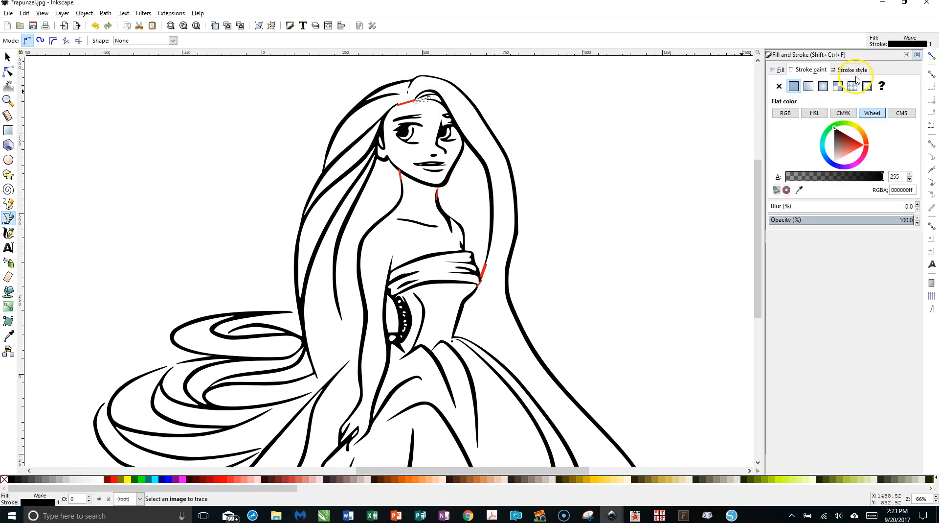
left_click(840, 71)
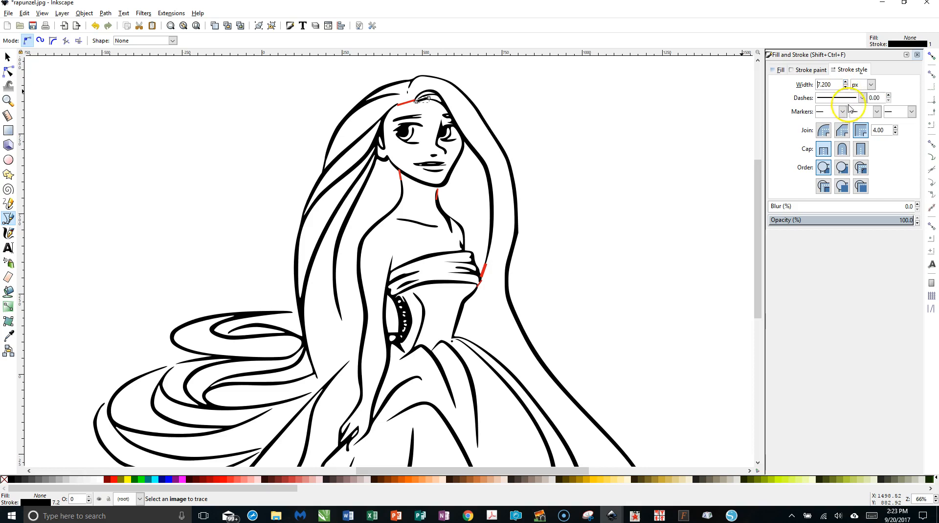
left_click(810, 70)
left_click(855, 142)
left_click_drag(855, 142, 856, 143)
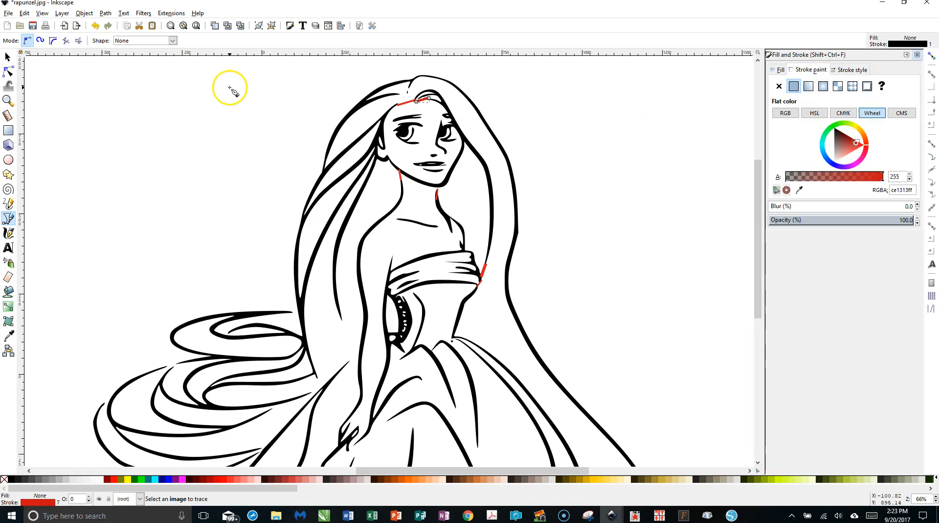
left_click(7, 57)
left_click(181, 113)
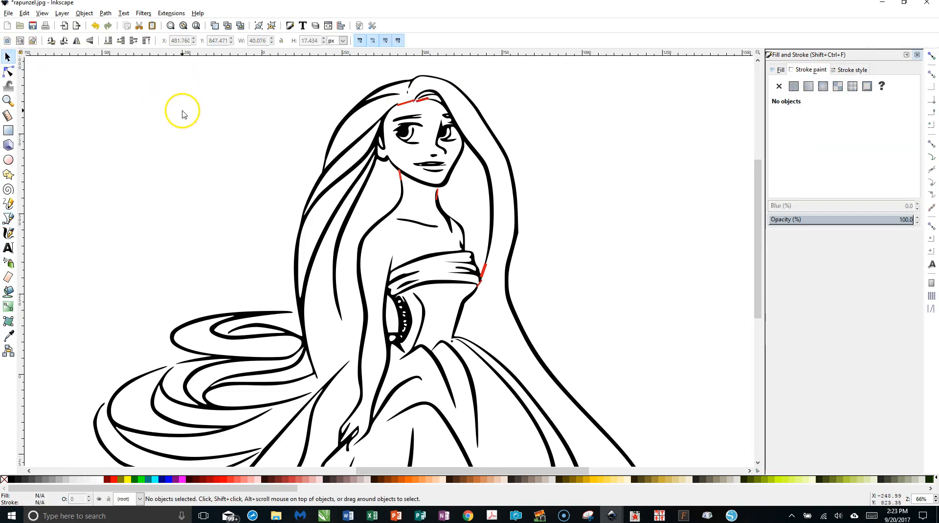
Step: Rotate the new red forehead line slightly so it lies flatter against the fringe
scroll(244, 141, "up", 1, "ctrl")
scroll(245, 141, "up", 1, "ctrl")
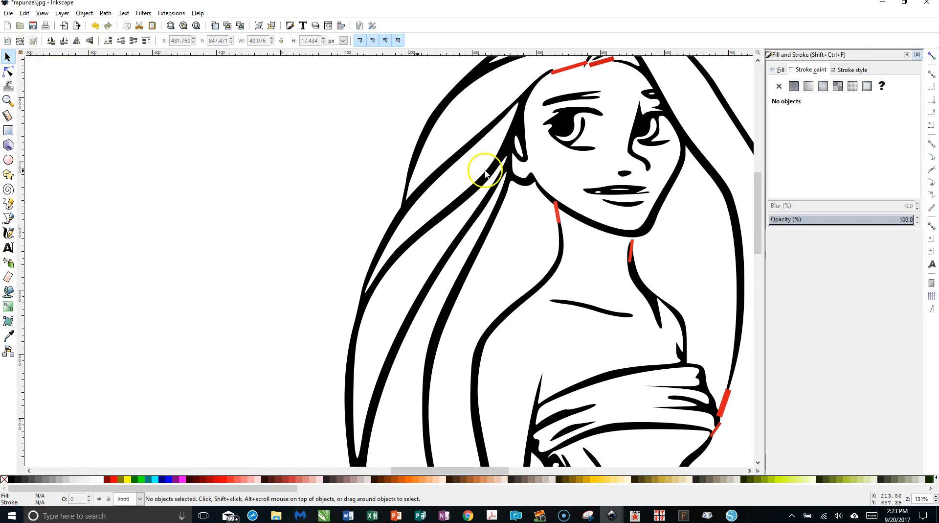
scroll(632, 106, "up", 2)
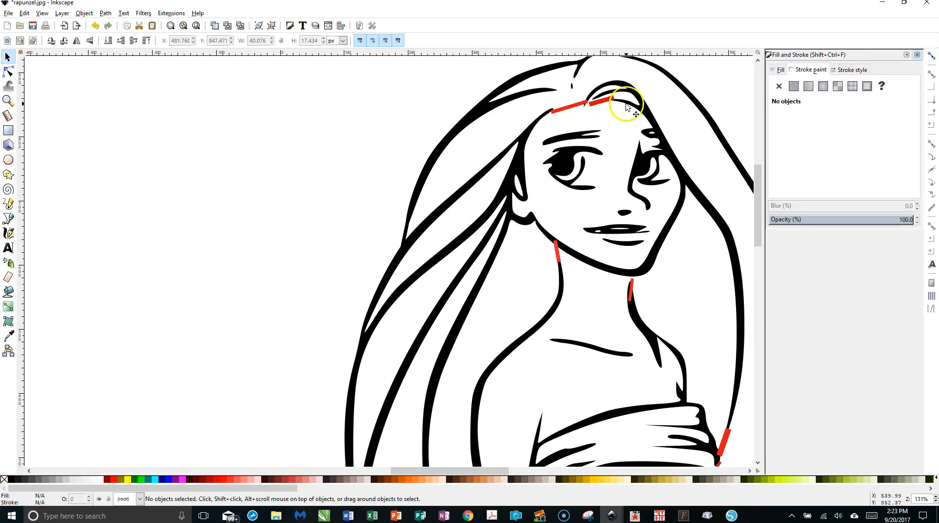
left_click(602, 106)
left_click(601, 106)
left_click_drag(588, 104, 595, 96)
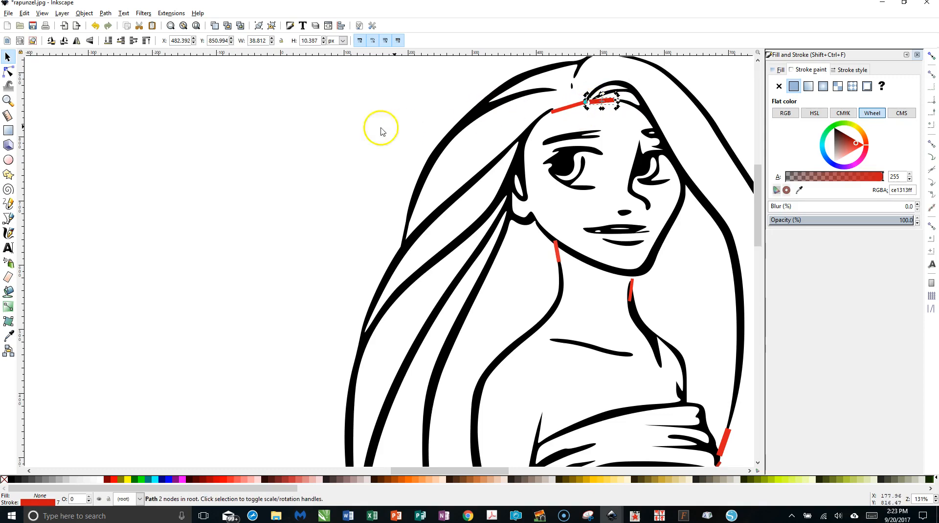
left_click(372, 128)
Step: Stretch the red forehead line to about 57 px wide and tilt it slightly to bridge the hairline and fringe
left_click(598, 103)
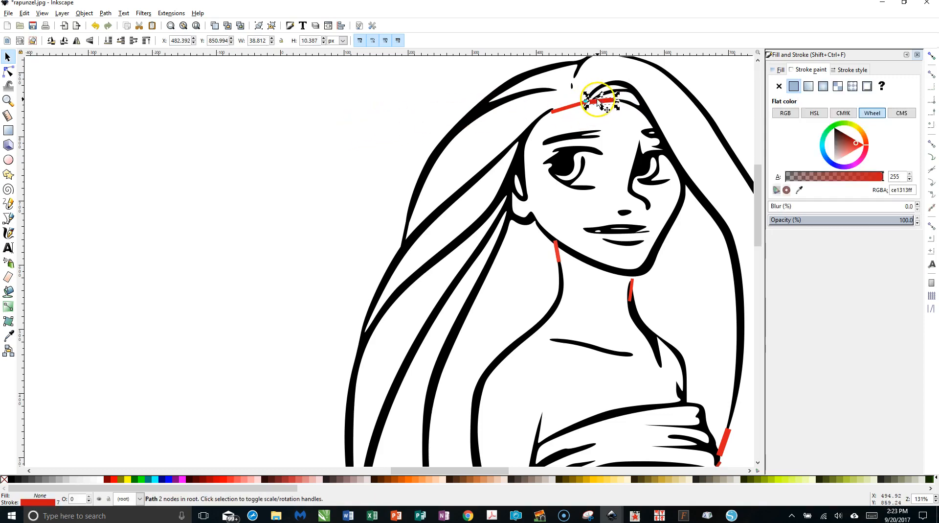
left_click_drag(593, 104, 623, 101)
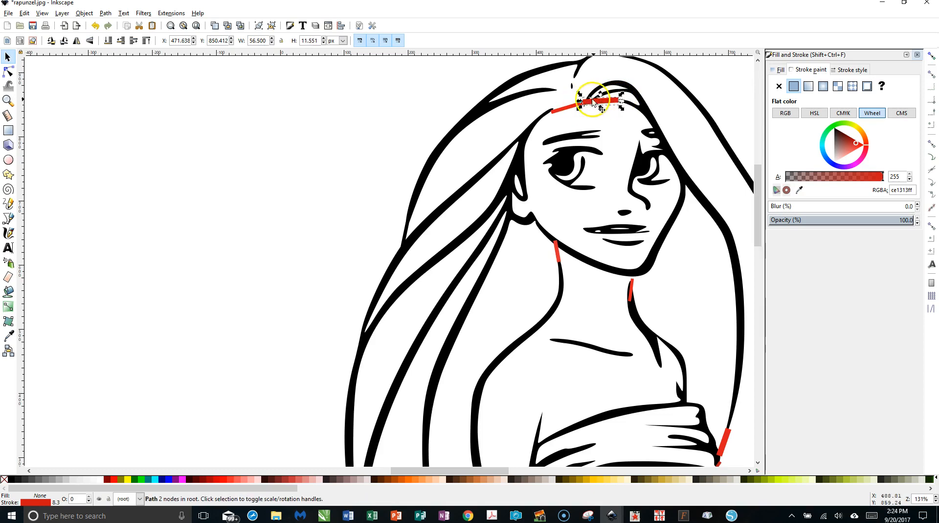
left_click_drag(600, 95, 601, 101)
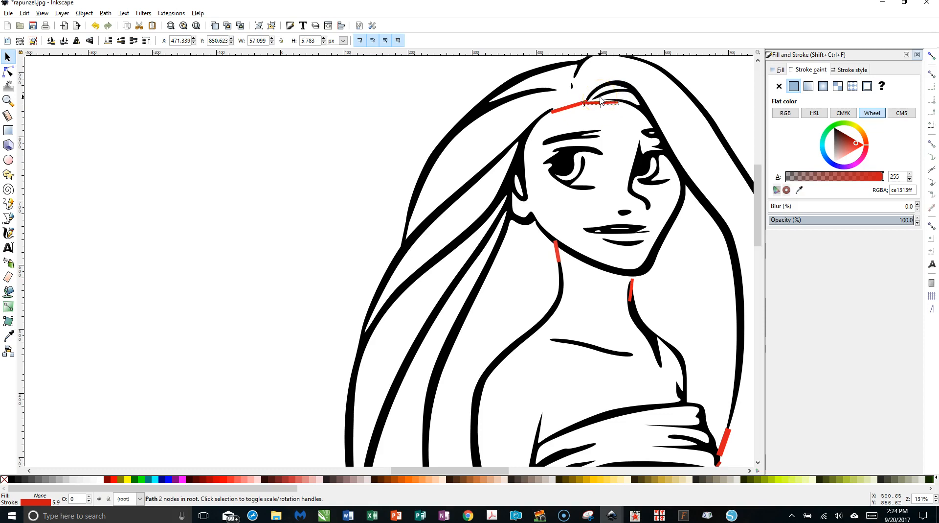
left_click_drag(601, 96, 601, 97)
left_click(602, 101)
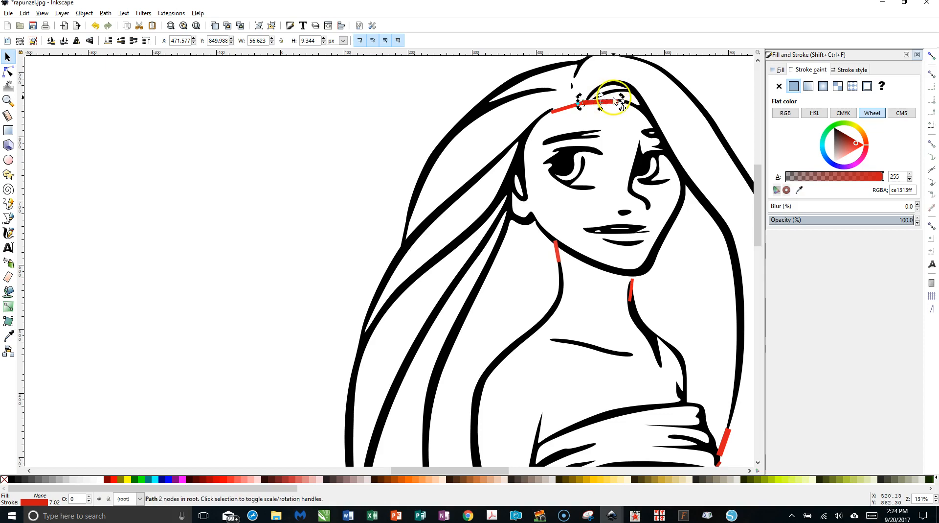
left_click_drag(622, 97, 627, 98)
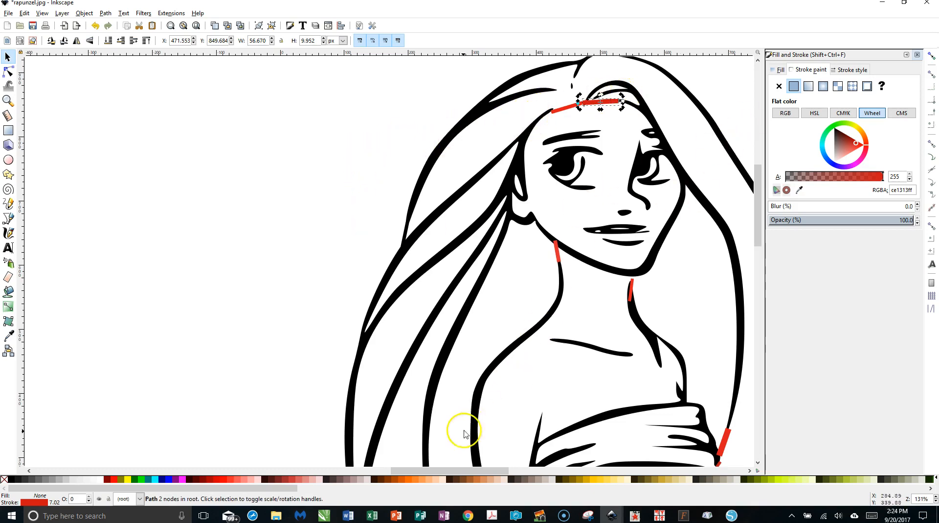
mouse_move(446, 469)
left_mouse_down()
mouse_move(515, 466)
mouse_move(487, 462)
left_mouse_up()
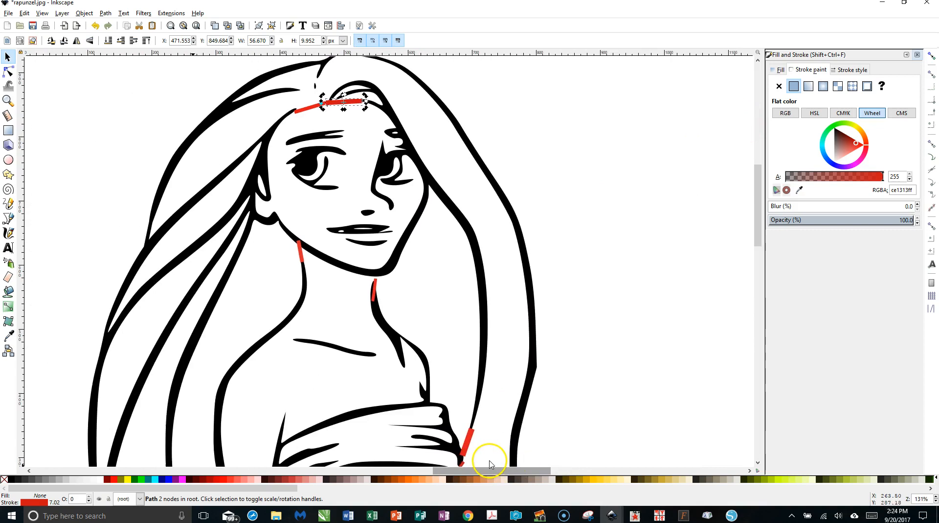
left_click(504, 121)
left_click(315, 106)
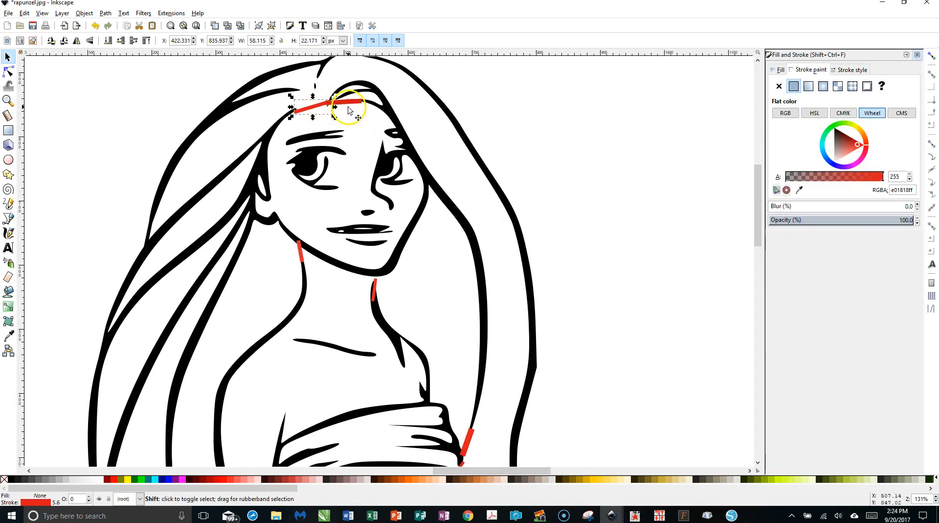
left_click(349, 102, "shift")
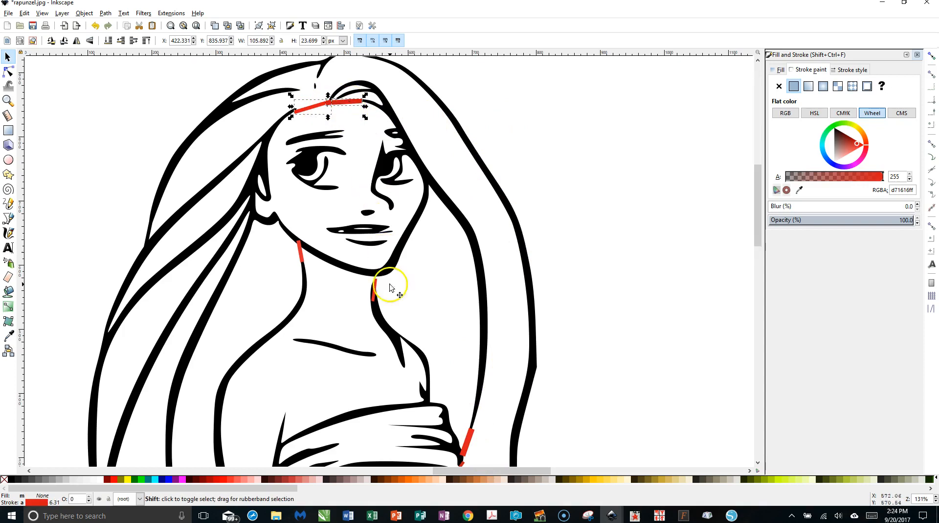
left_click(370, 295, "shift")
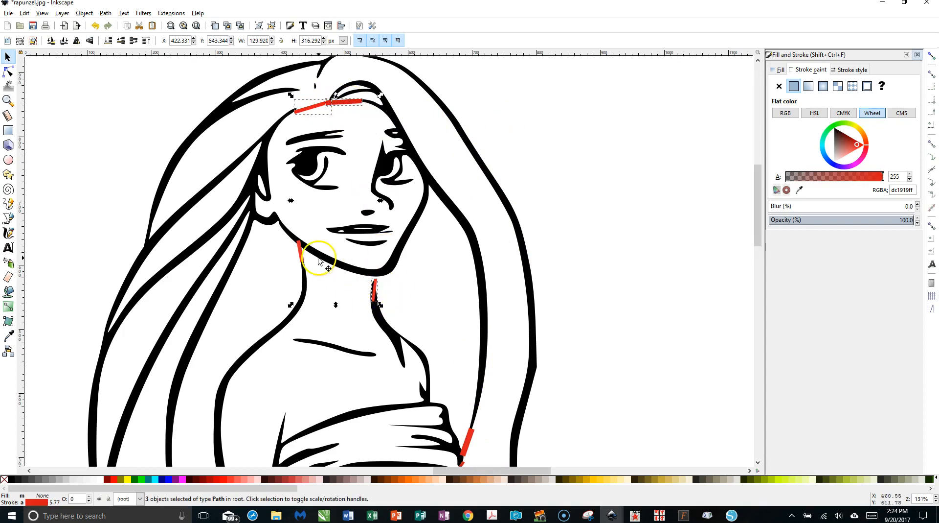
left_click(426, 268)
Step: Stretch the red right neck line upward to about 43 px tall so it reaches the chin
left_click(377, 293)
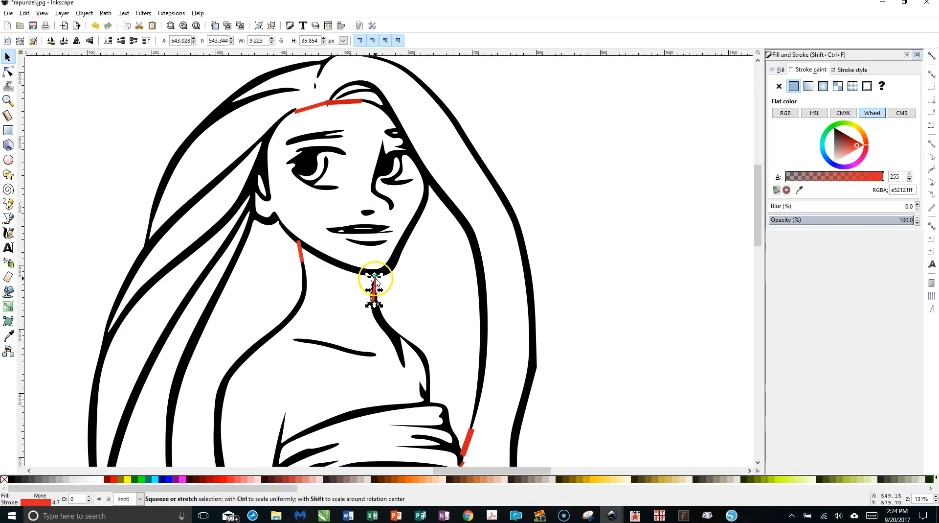
left_click(378, 276)
Step: Select all six red gap-closing lines on the forehead, neck and bodice and convert their strokes to paths
scroll(638, 256, "down", 5)
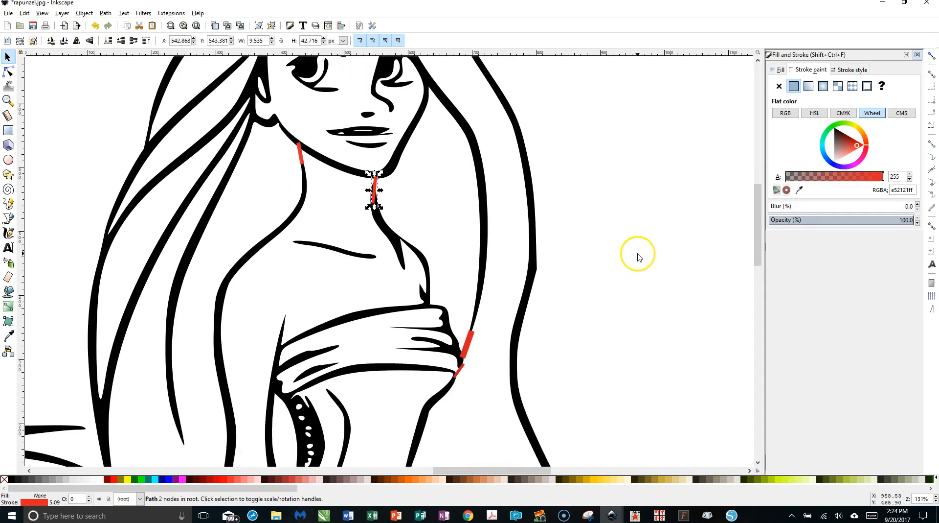
scroll(638, 257, "up", 4)
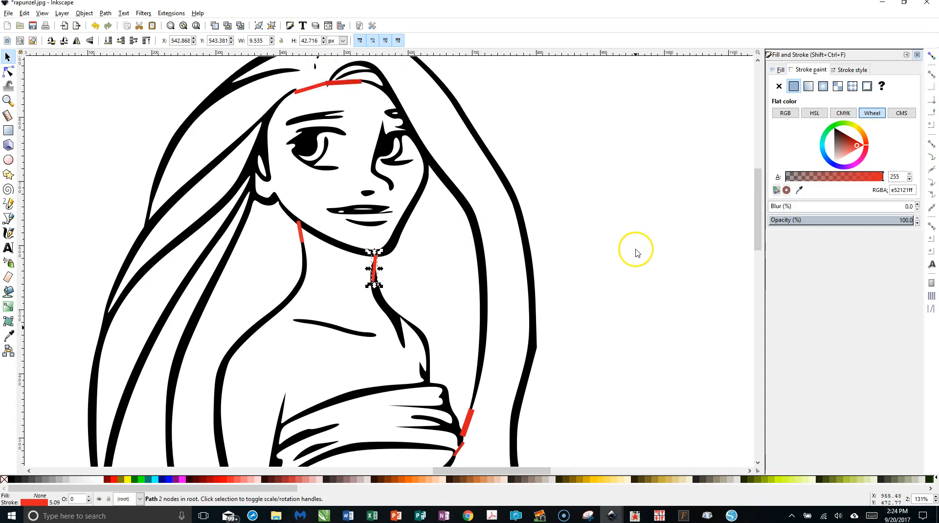
left_click(322, 86)
left_click(343, 82, "shift")
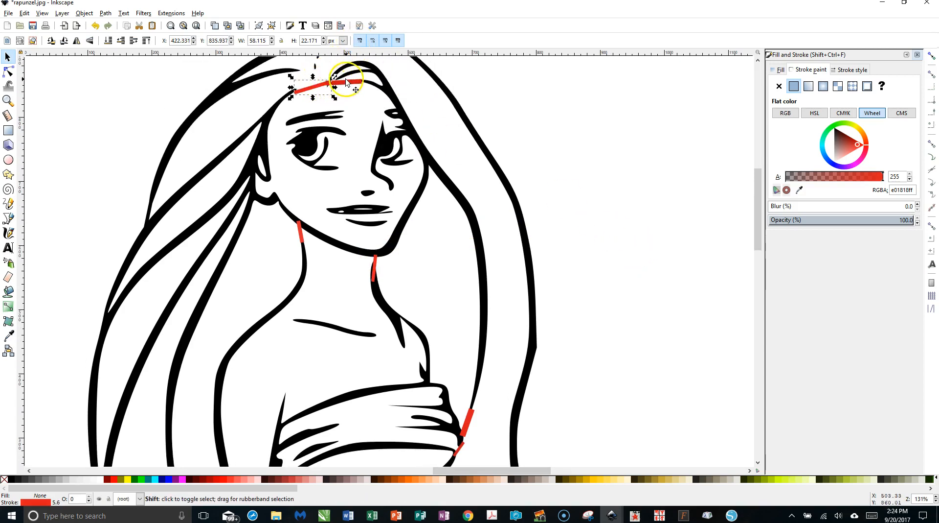
left_click(302, 229, "shift")
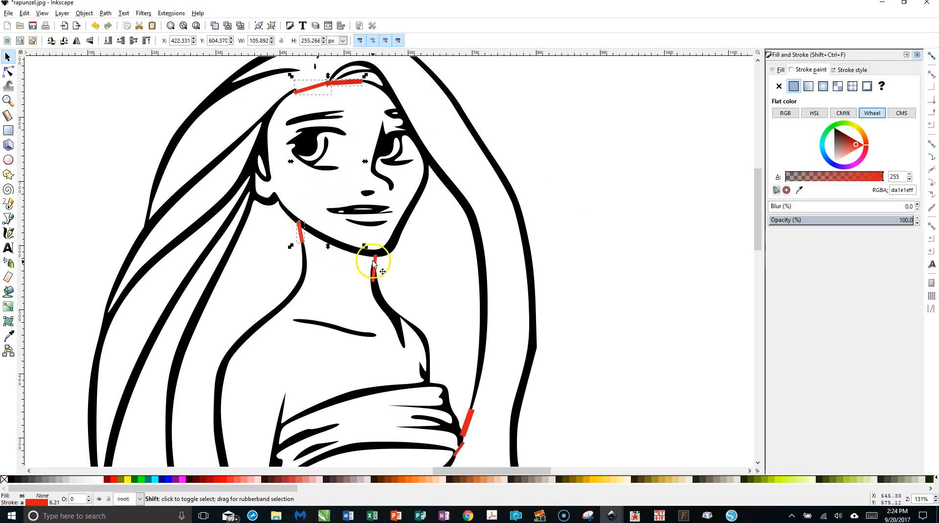
left_click(374, 266, "shift")
left_click(467, 426, "shift")
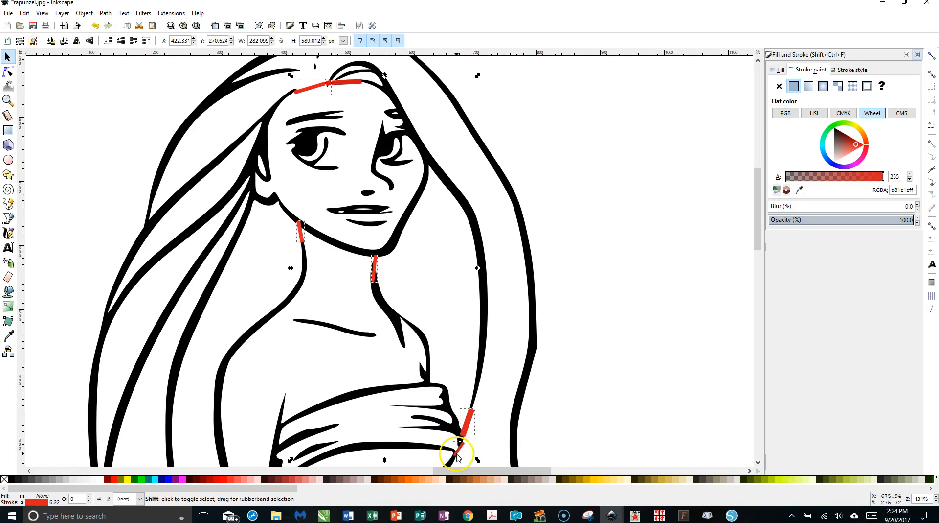
left_click(106, 13)
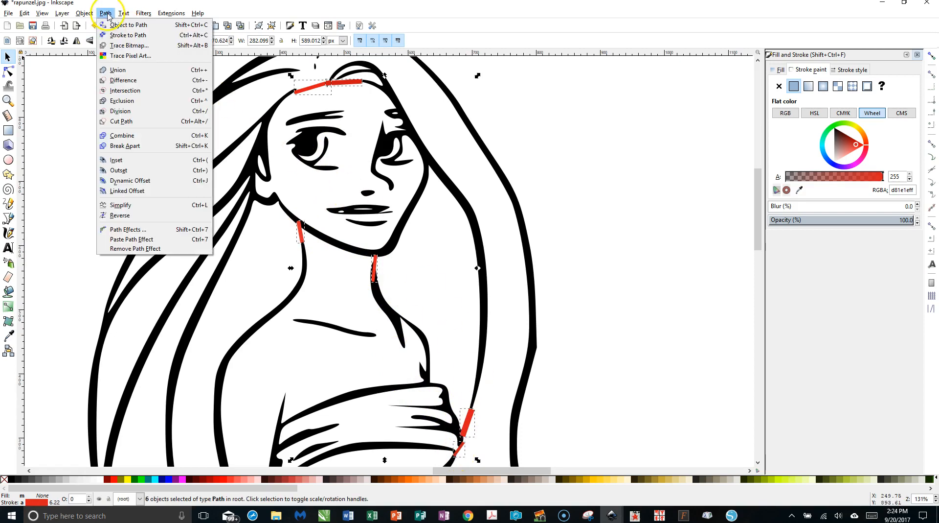
left_click(113, 33)
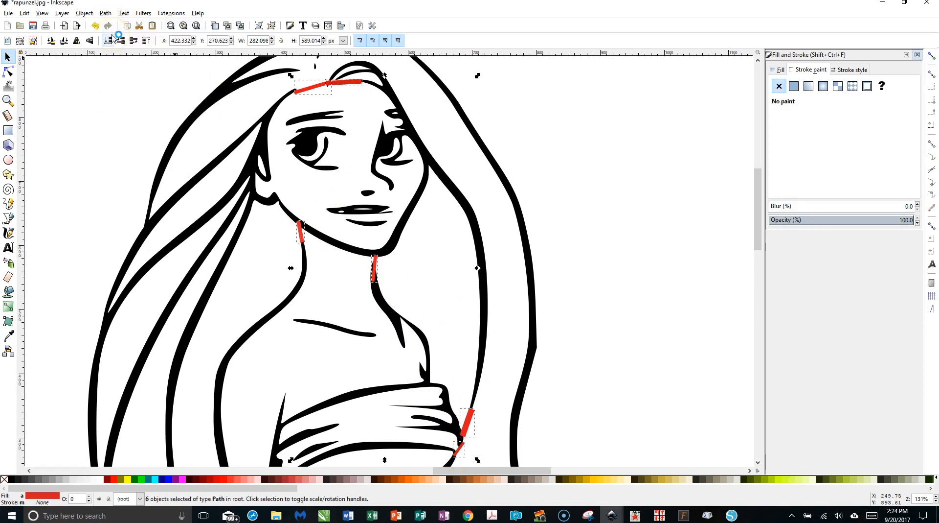
Step: Add the traced Rapunzel outline to the selected red pieces and merge everything into one path with Union
scroll(413, 146, "up", 3)
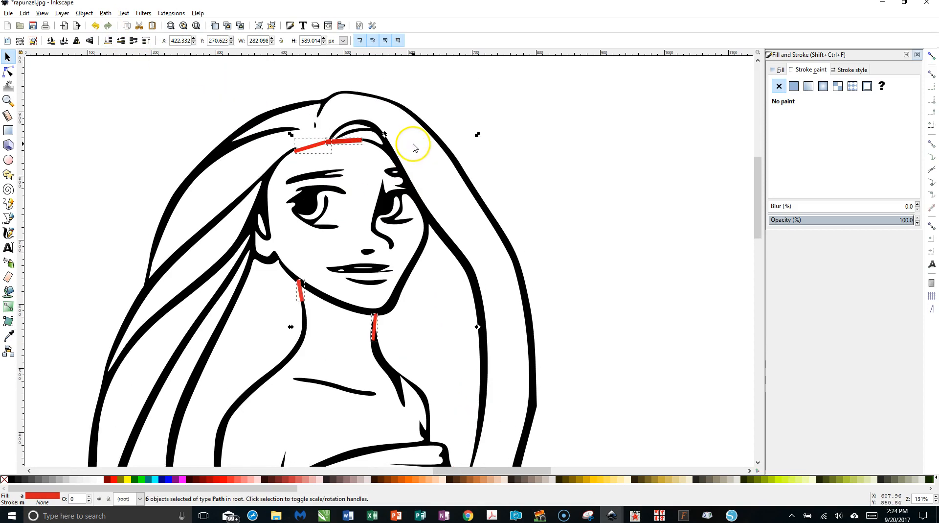
key("shift")
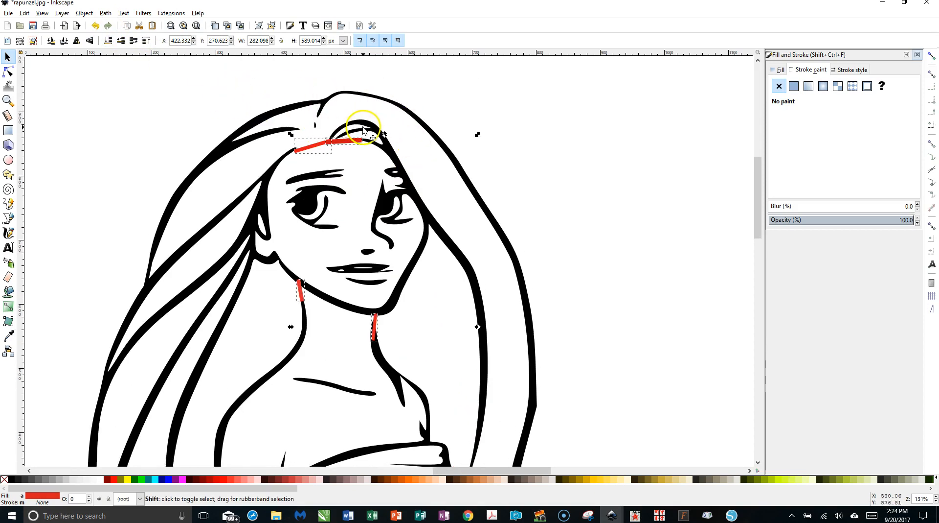
left_click(361, 96, "shift")
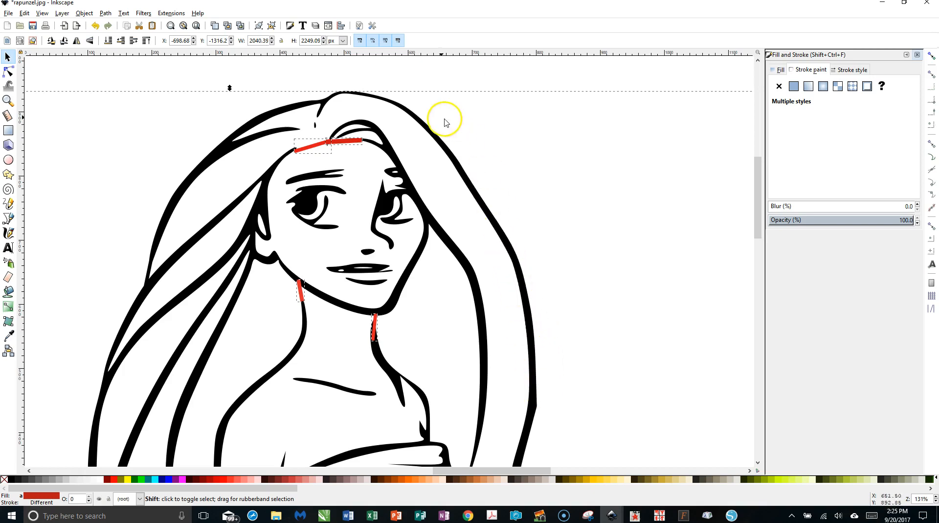
scroll(524, 183, "down", 2)
scroll(524, 184, "down", 2)
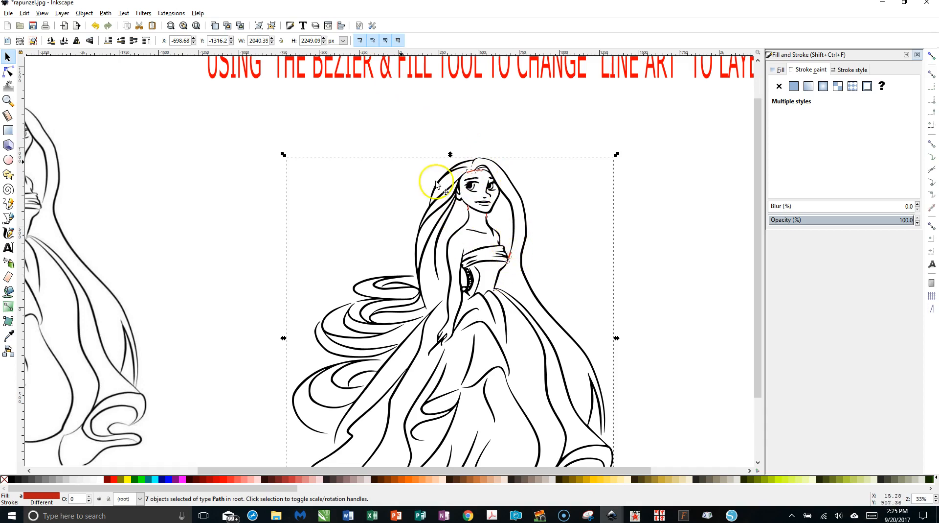
left_click(104, 13)
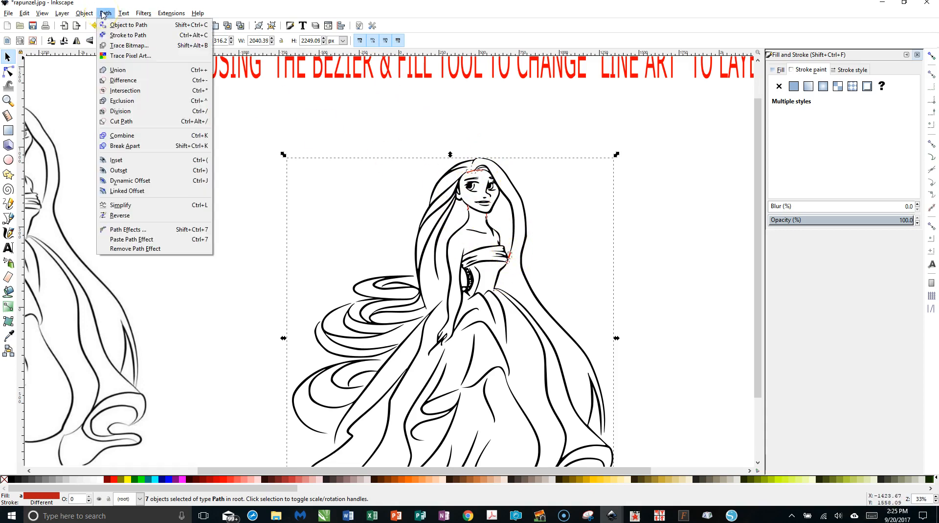
left_click(116, 70)
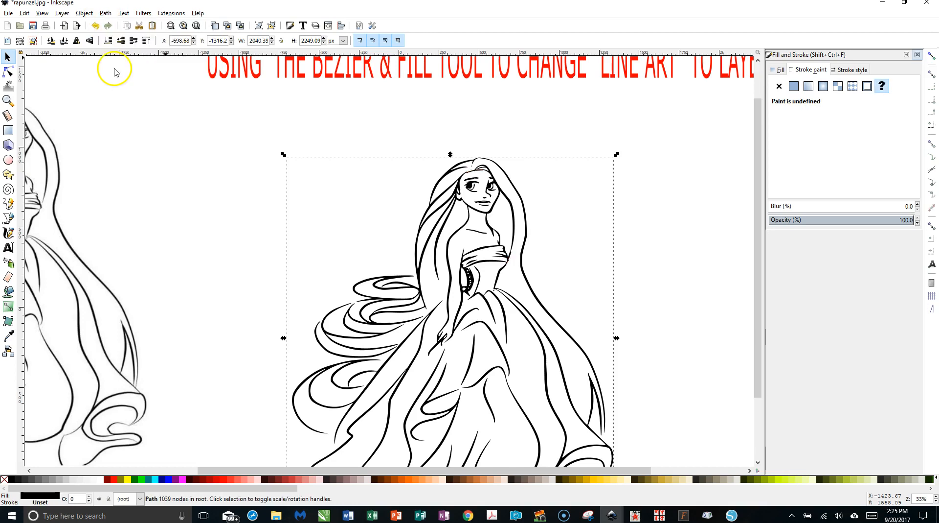
scroll(541, 247, "up", 3)
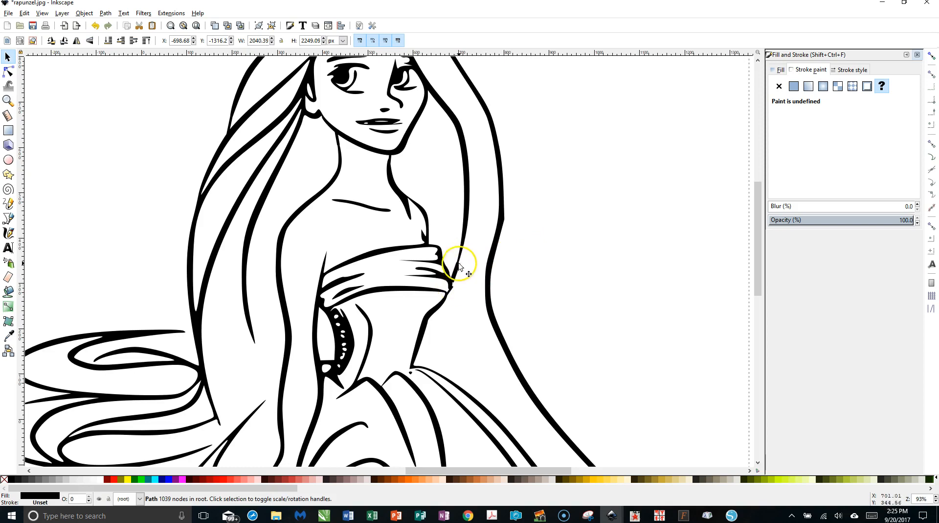
Step: Draw a straight Bezier line about 50 px wide from the upper tip of the dress's back edge to the arm outline
scroll(386, 210, "up", 5)
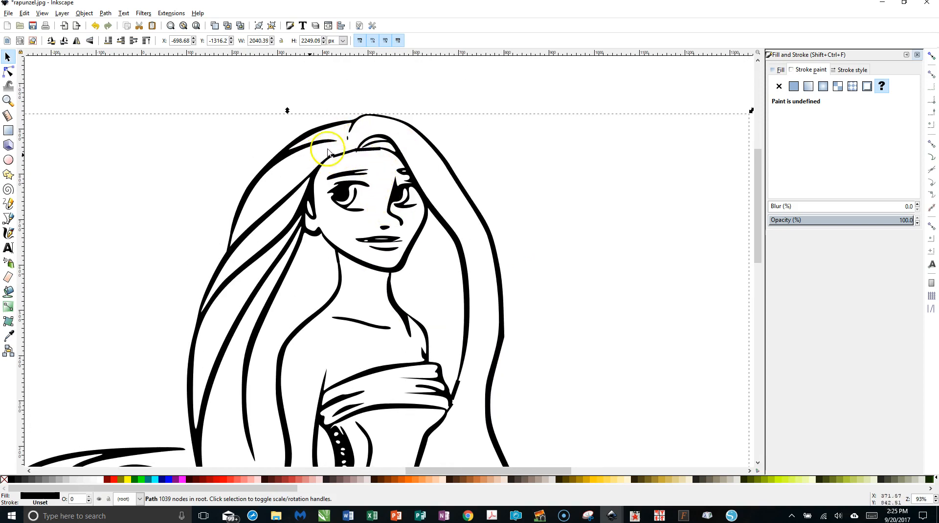
scroll(425, 210, "down", 3)
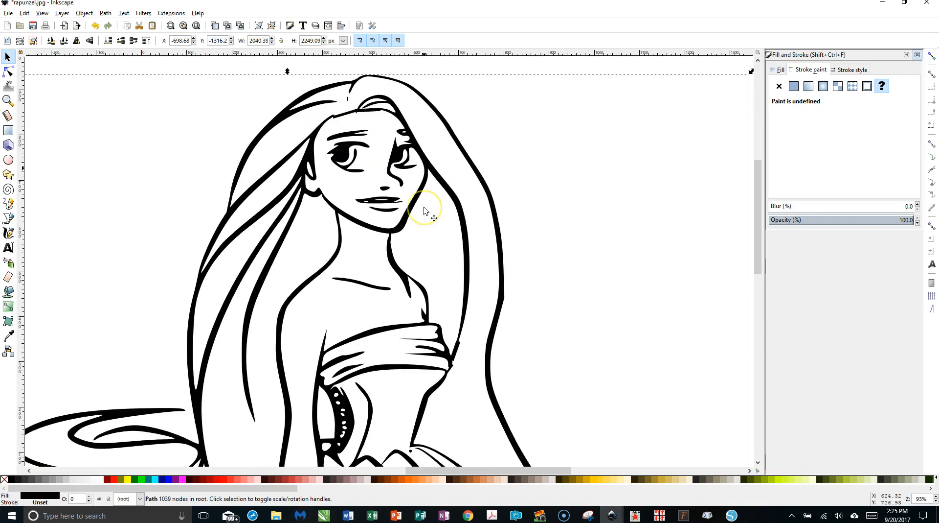
scroll(422, 201, "down", 11)
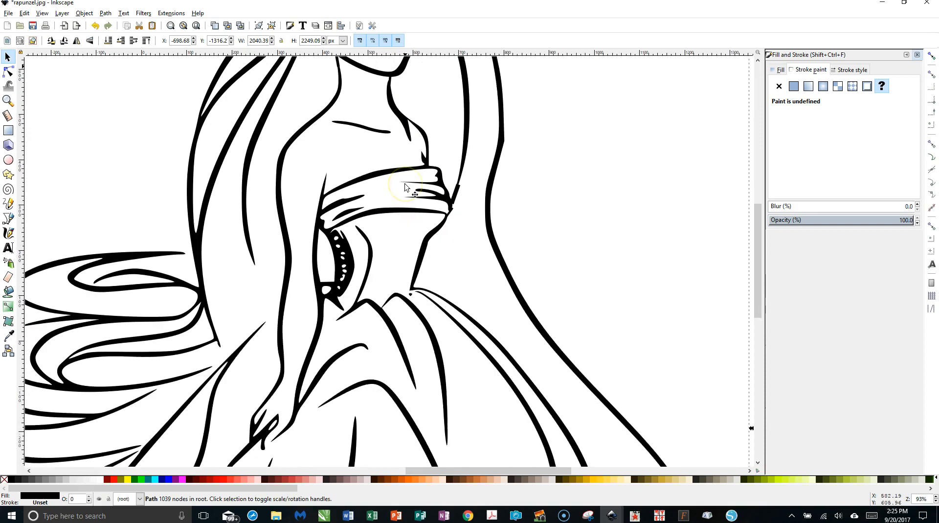
scroll(409, 188, "down", 3)
scroll(408, 188, "up", 5)
left_click(272, 225)
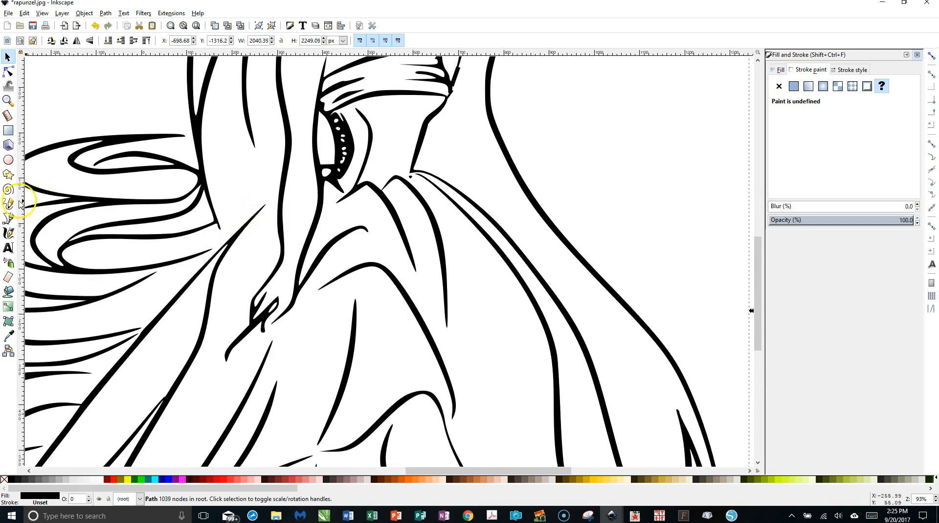
left_click(9, 218)
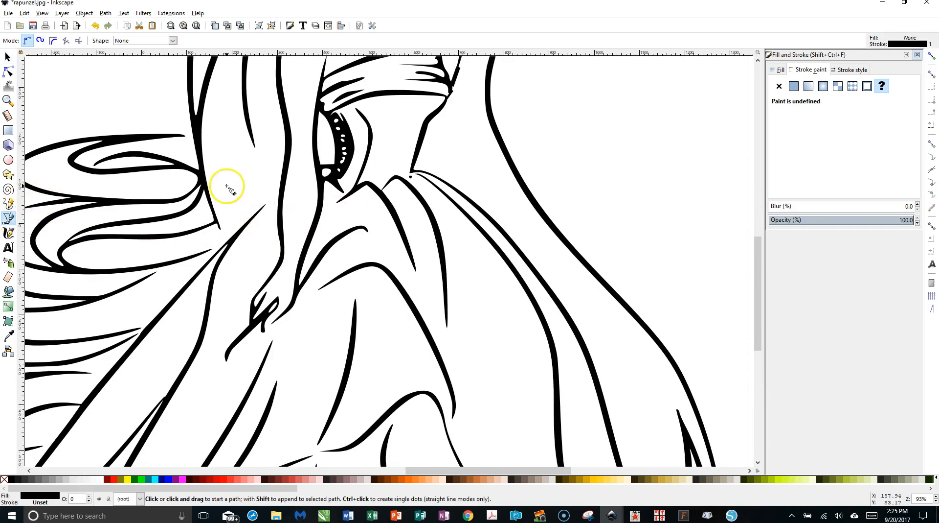
left_click(262, 209)
left_click_drag(262, 210, 277, 198)
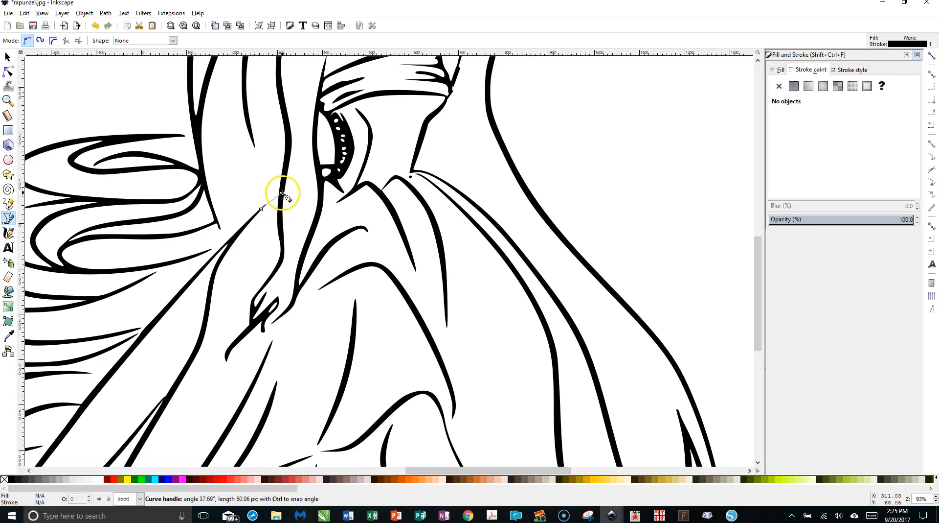
double_click(283, 193)
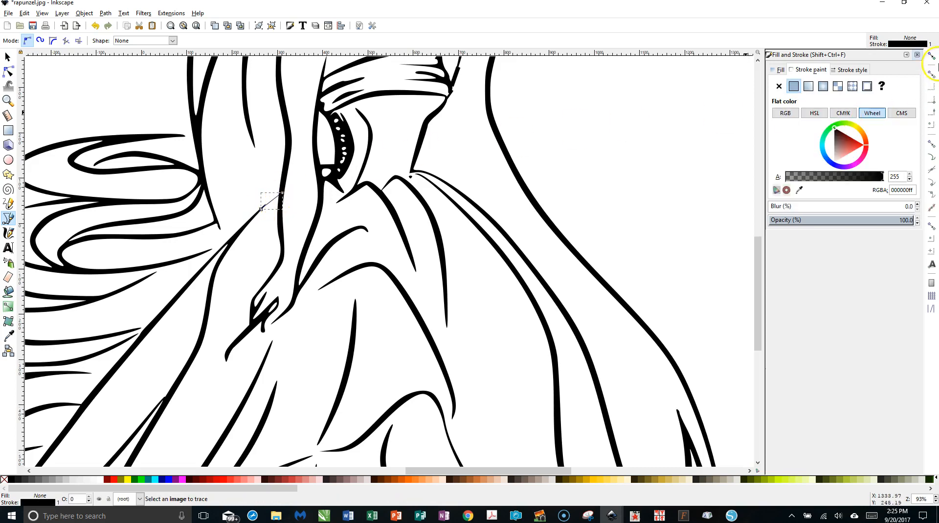
Step: Color the new line beside the arm red (cd2b2bff), set its stroke width to 4.3 px, and deselect it
left_click(854, 145)
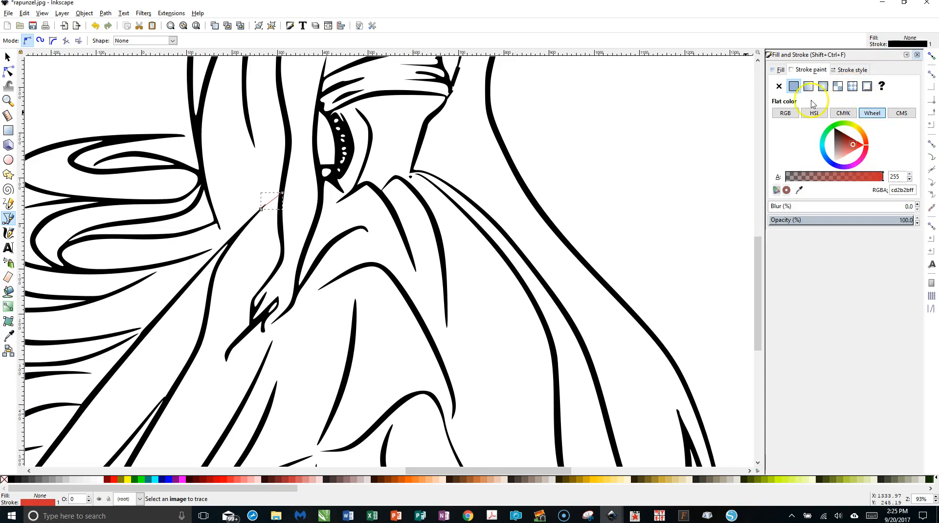
left_click(852, 70)
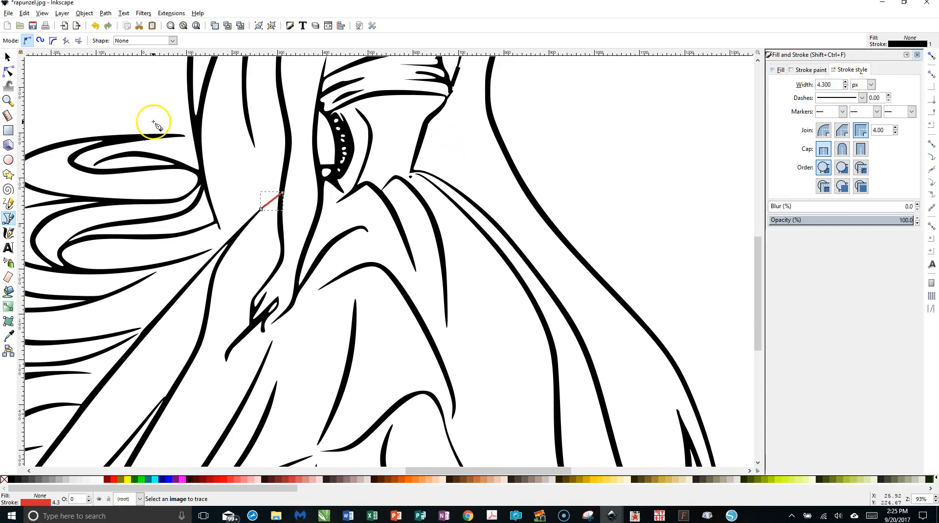
left_click(9, 58)
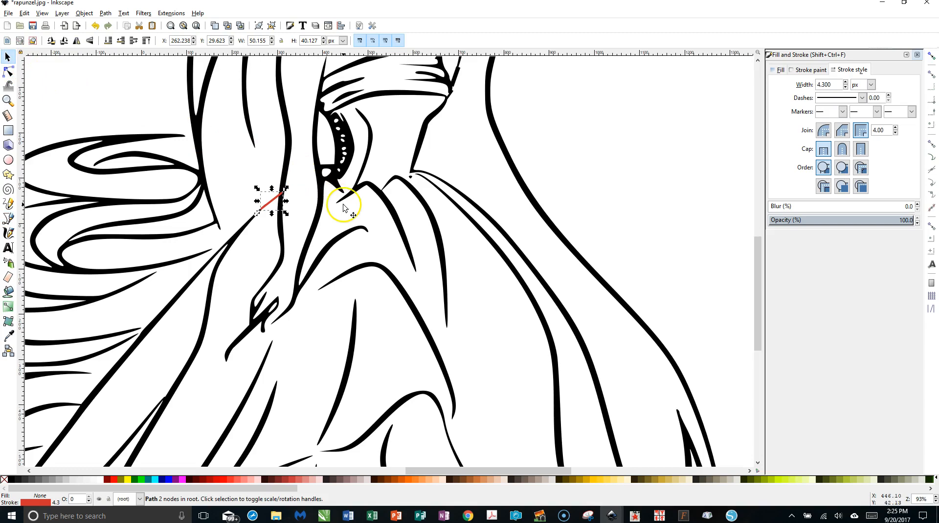
left_click(127, 109)
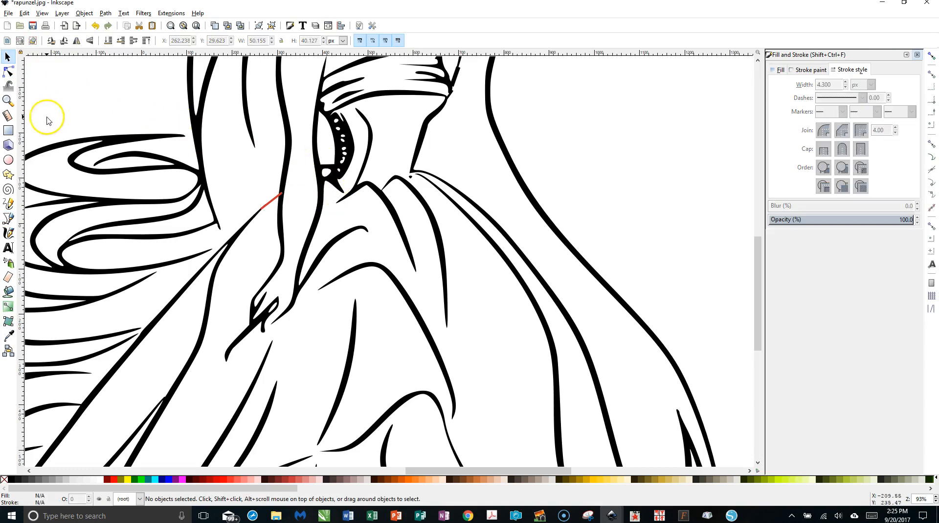
Step: Draw short Bezier lines closing the gaps at the bodice's lower tip, between the waist corner and skirt fold, and under the hand
left_click(7, 219)
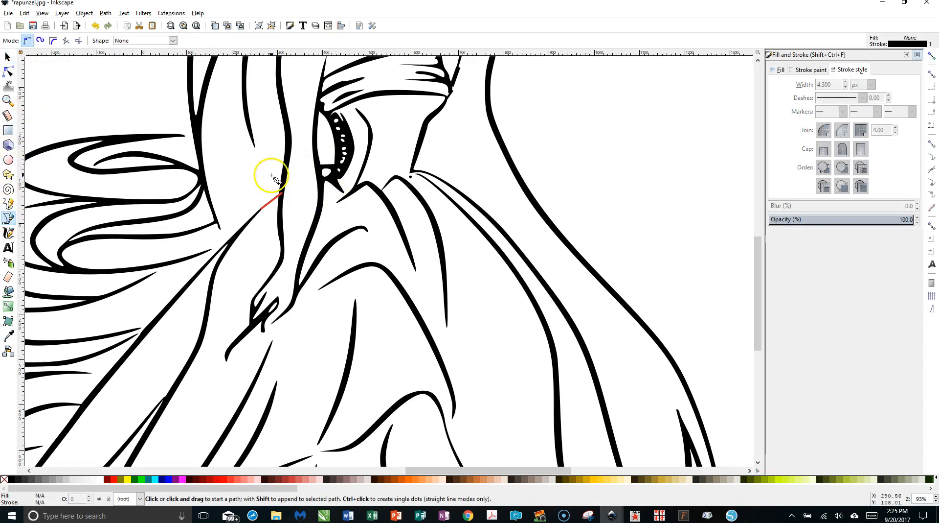
left_click_drag(342, 191, 352, 201)
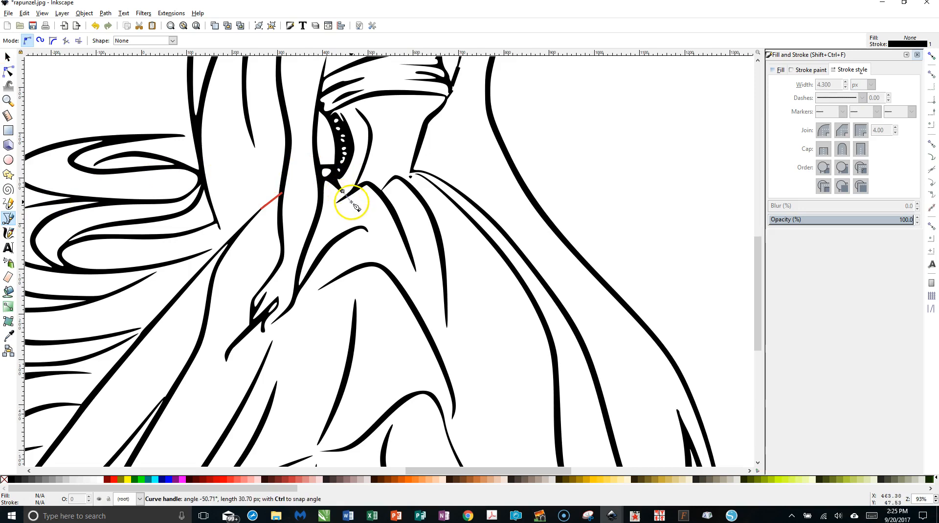
double_click(347, 197)
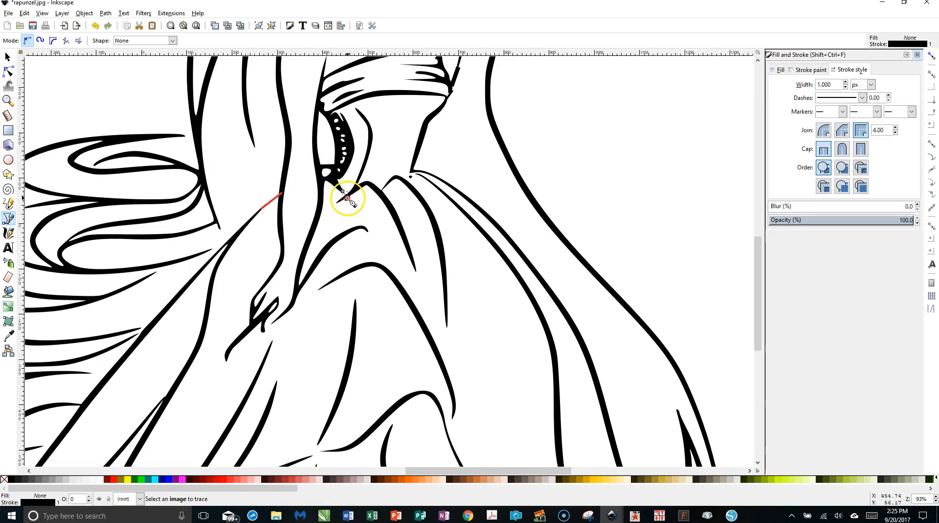
left_click(412, 171)
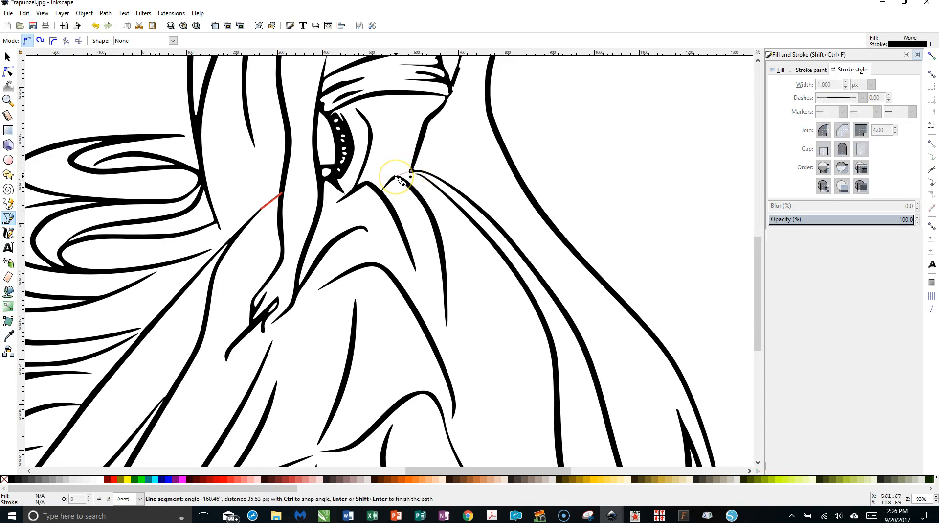
double_click(396, 177)
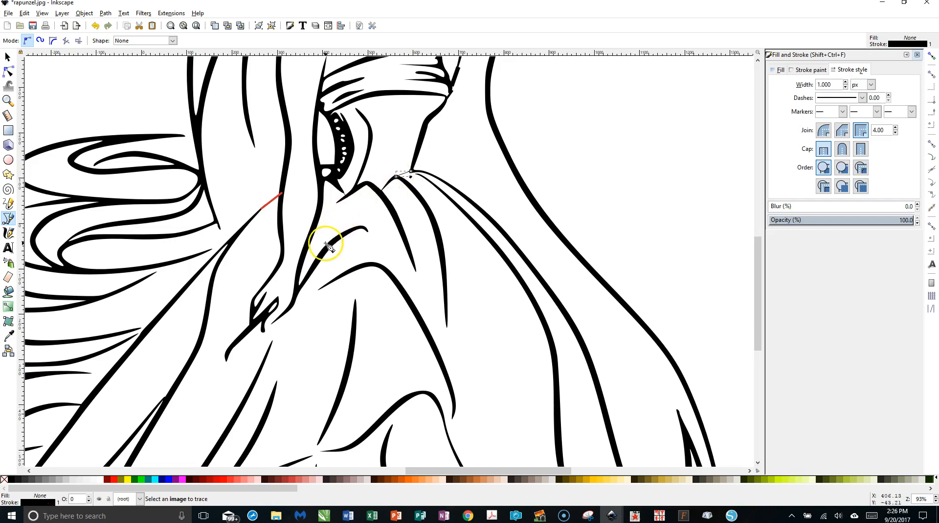
left_click_drag(277, 319, 269, 336)
double_click(265, 330)
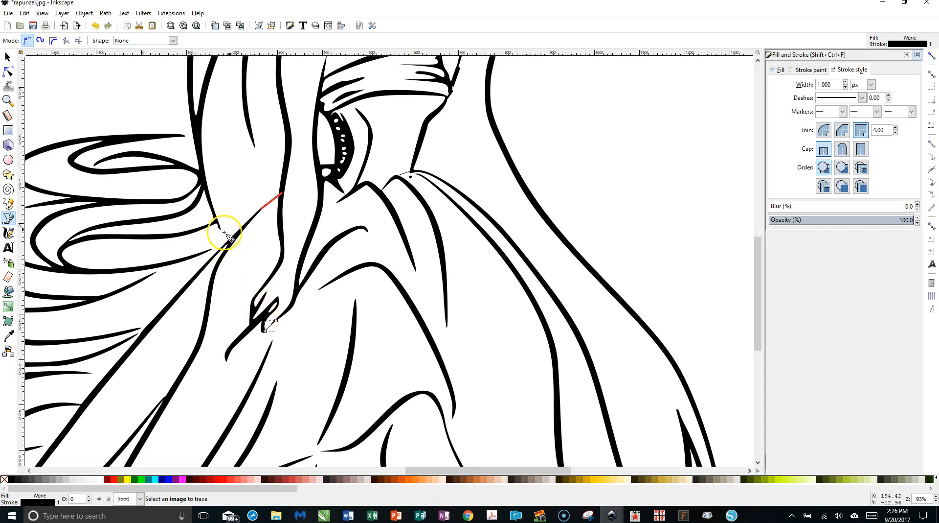
Step: Draw three short Bezier lines extending the loose hair strand ends beside the dress to the adjacent hair and dress outlines
scroll(241, 224, "up", 4)
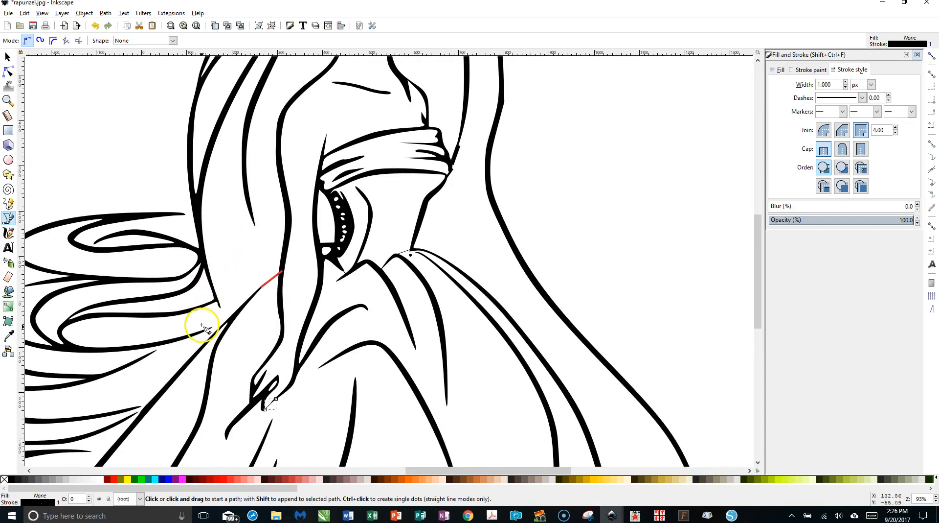
left_click(208, 328)
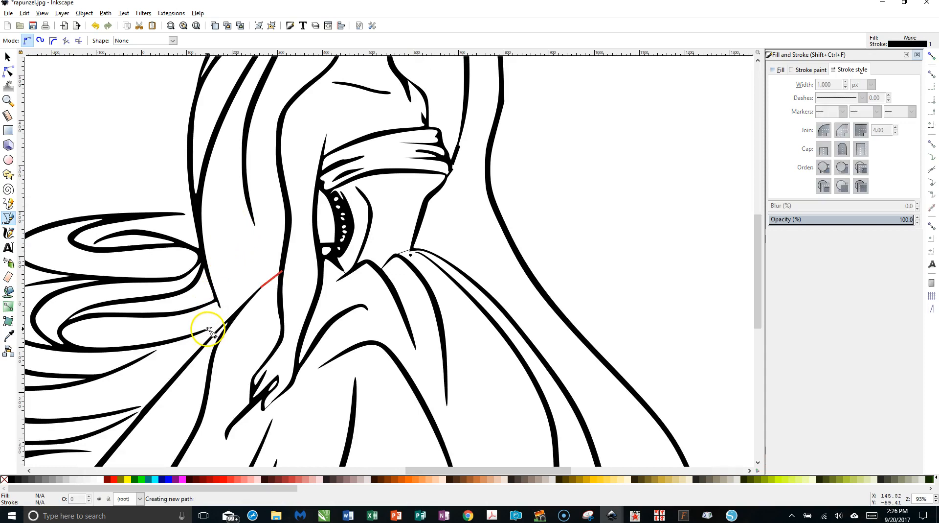
double_click(236, 317)
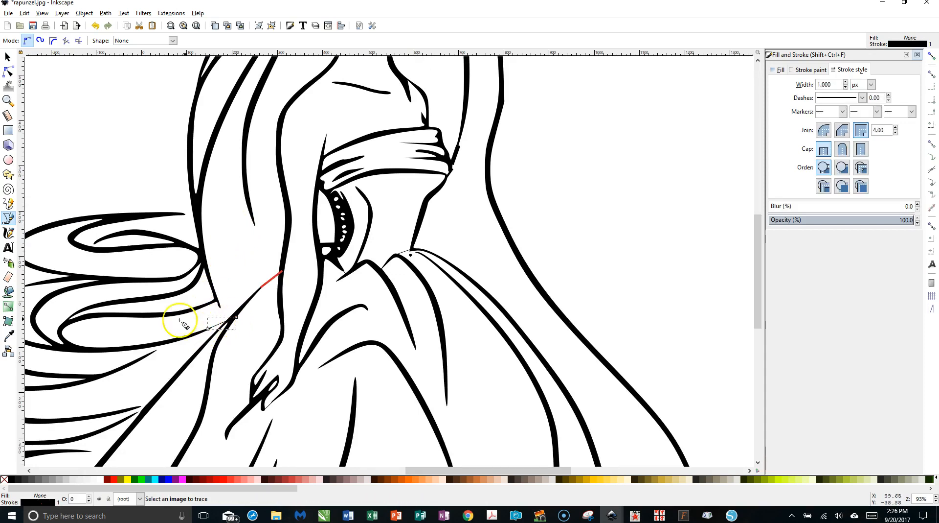
left_click(147, 357)
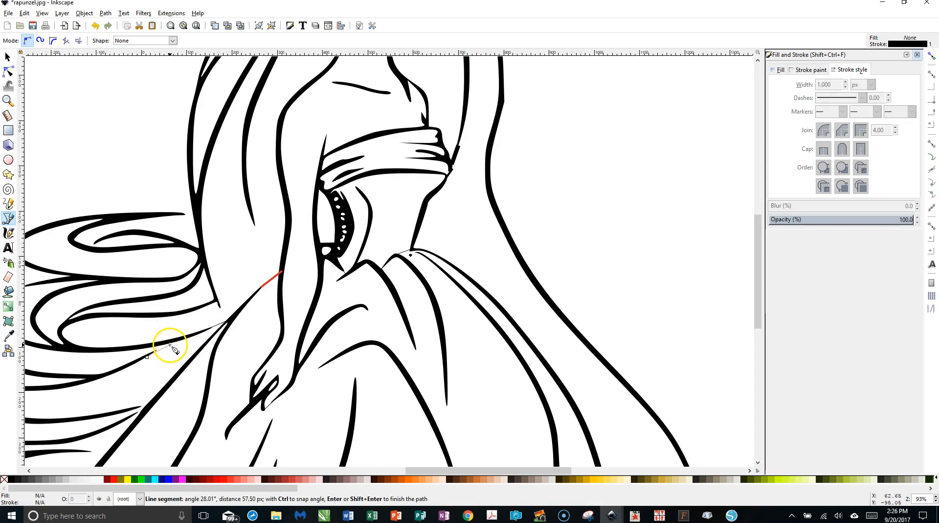
double_click(170, 343)
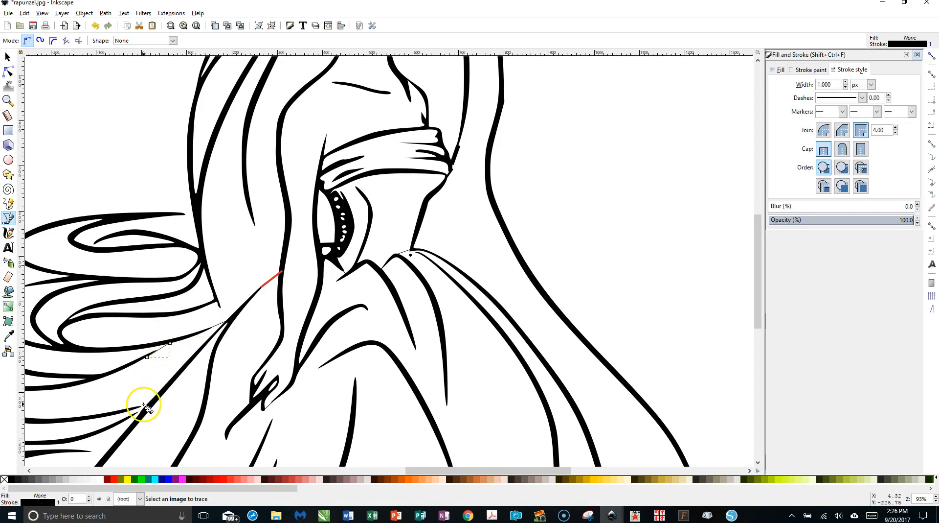
left_click_drag(139, 407, 153, 405)
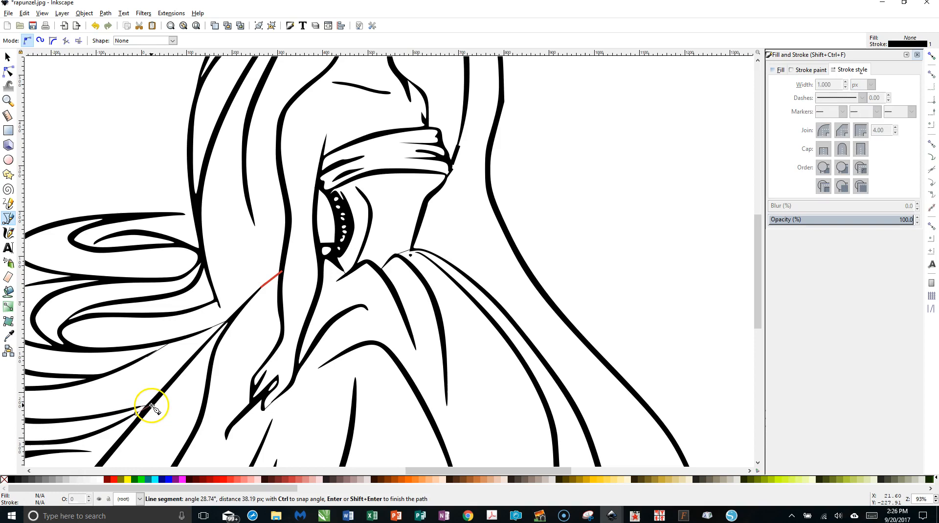
double_click(151, 407)
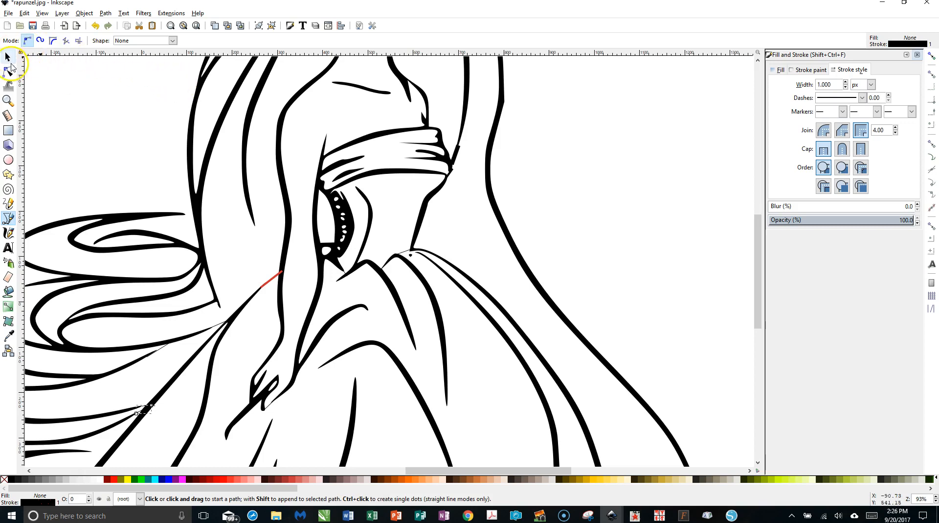
Step: Select six gap-closing lines at the hair, hand, arm, bodice tip and waist, and convert their strokes to paths
scroll(146, 198, "down", 1)
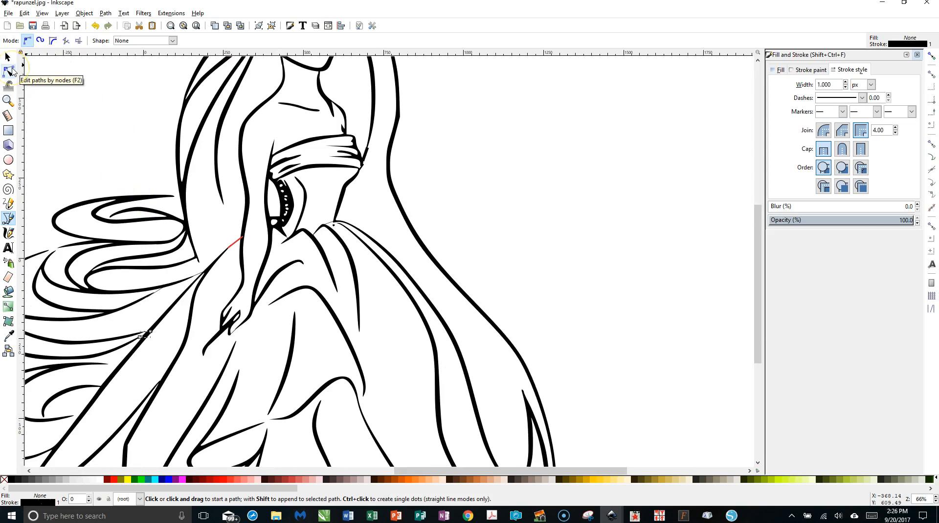
left_click(8, 57)
left_click(143, 333)
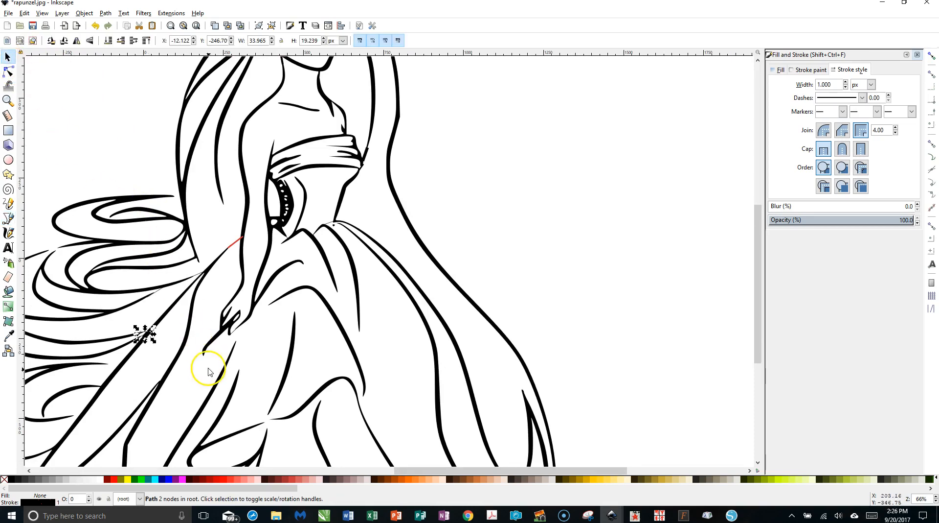
left_click(231, 331, "shift")
left_click(235, 242, "shift")
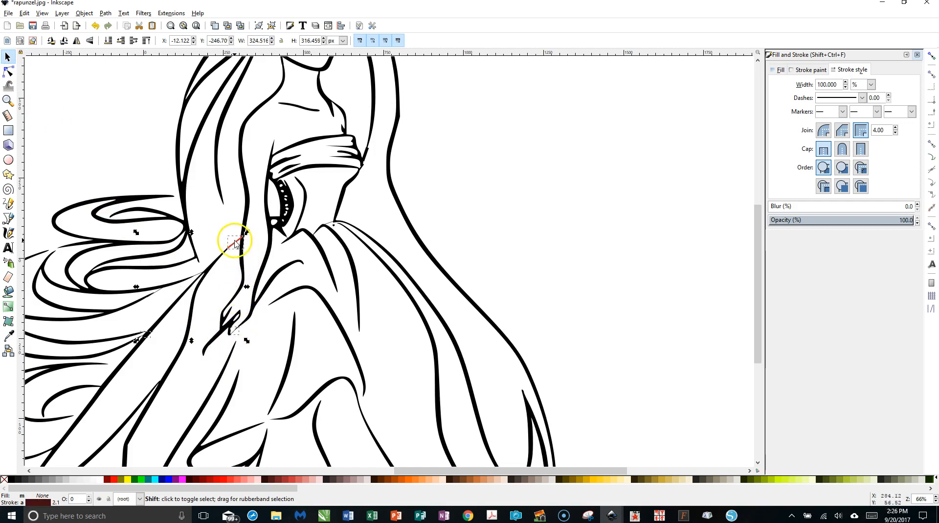
left_click(325, 225, "shift")
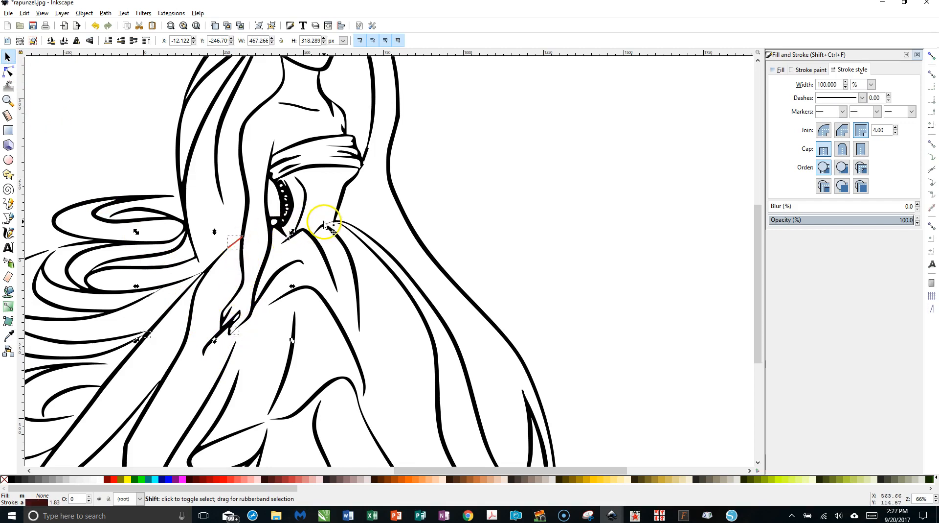
left_click(328, 224, "shift")
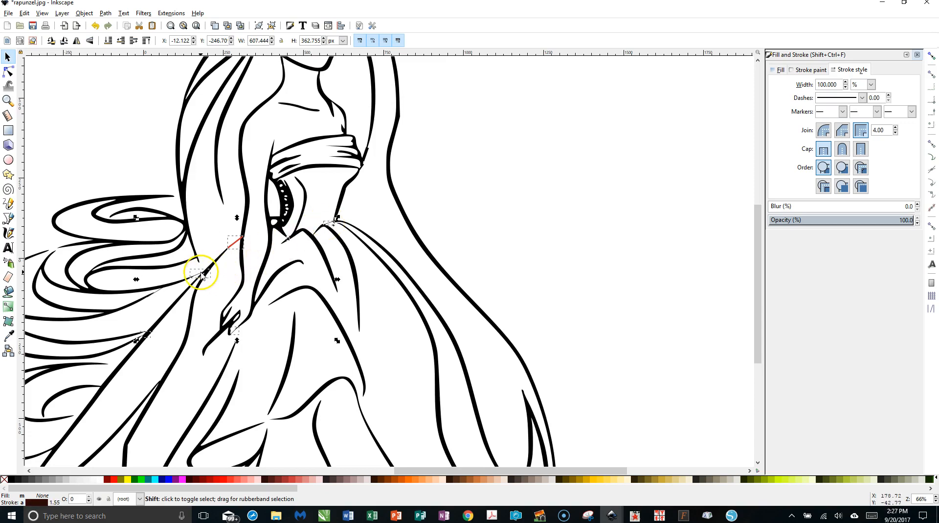
left_click(105, 14)
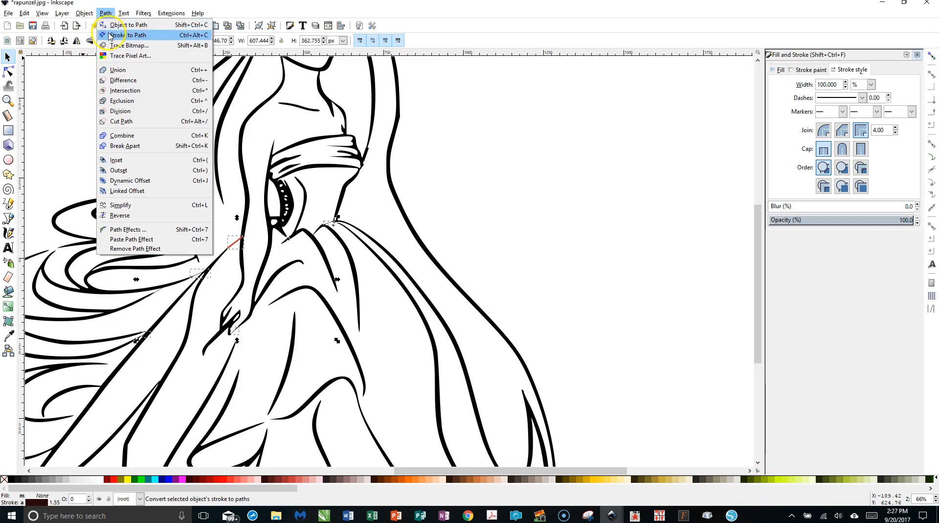
left_click(110, 35)
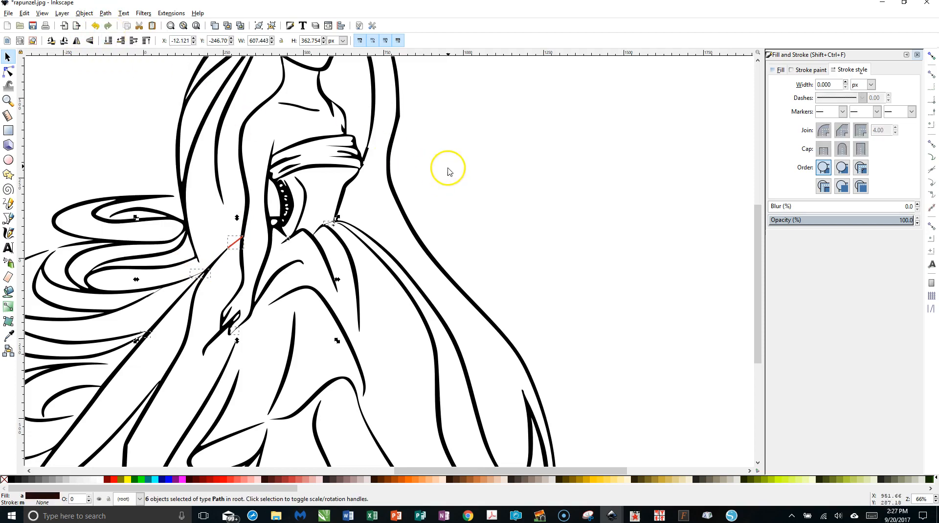
Step: Add the traced Rapunzel outline to the six selected pieces and merge them into one path with Union
scroll(436, 148, "up", 5)
scroll(438, 150, "up", 2)
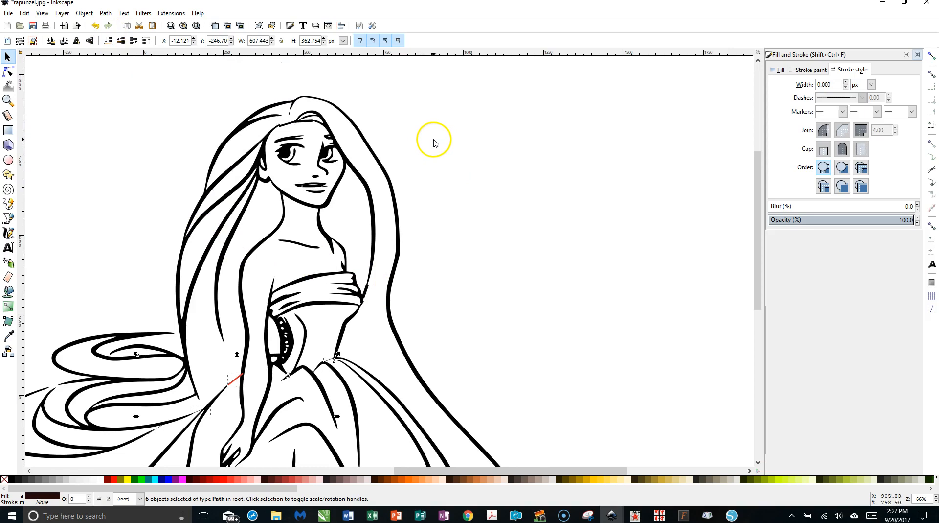
left_click(373, 155, "shift")
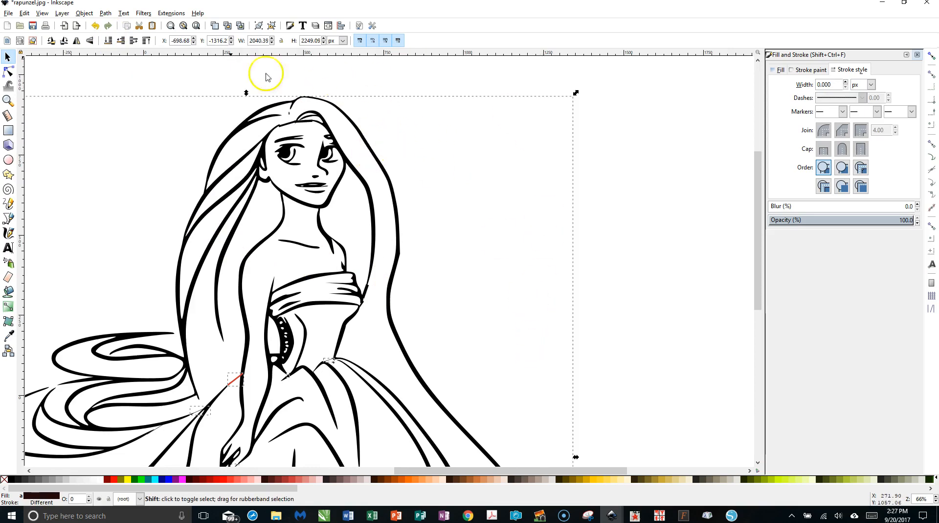
left_click(105, 13)
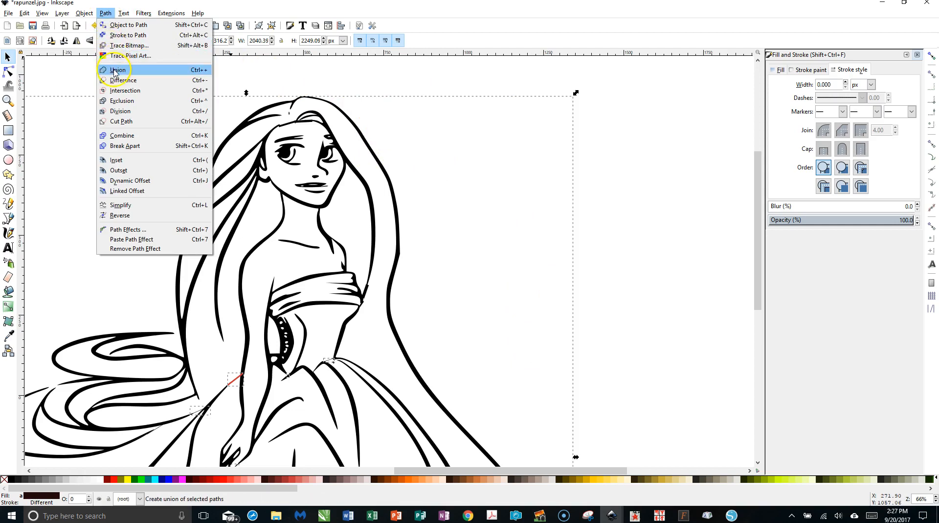
left_click(114, 72)
scroll(254, 196, "down", 8)
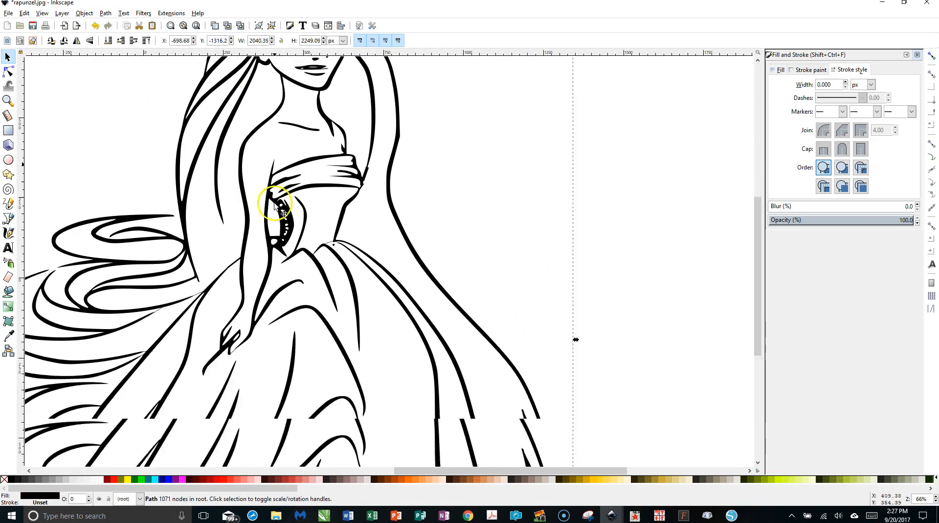
Step: Draw two short Bezier lines closing the gaps along the upper and outer edges of the middle hair curl left of the dress
scroll(276, 191, "down", 3)
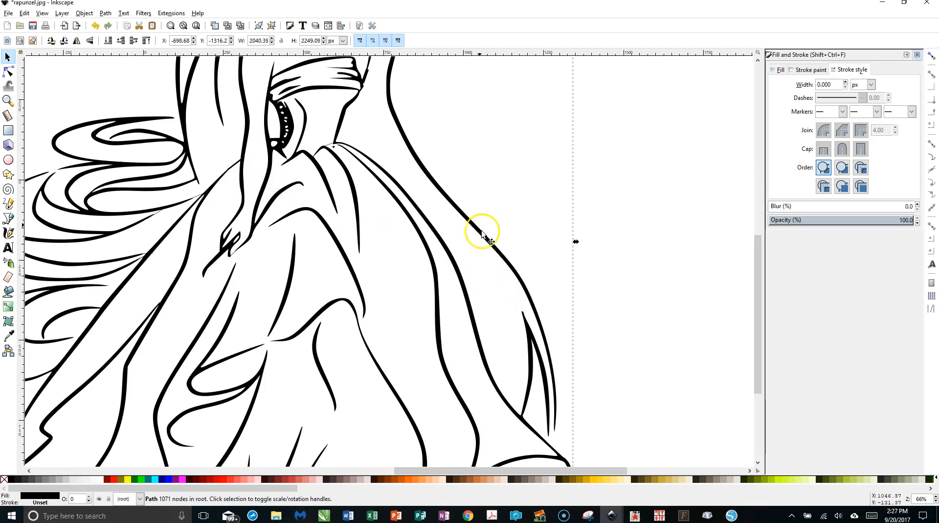
scroll(471, 208, "up", 3)
scroll(471, 208, "up", 7)
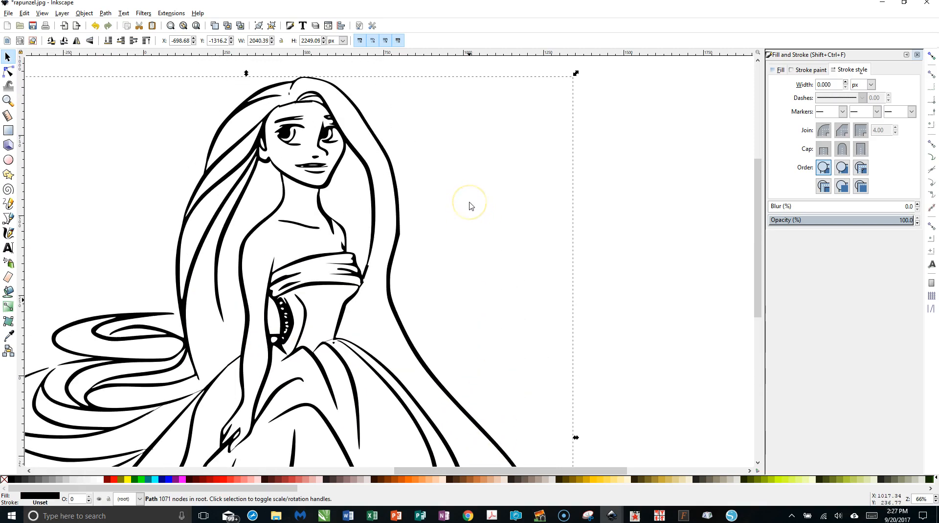
scroll(471, 206, "down", 6)
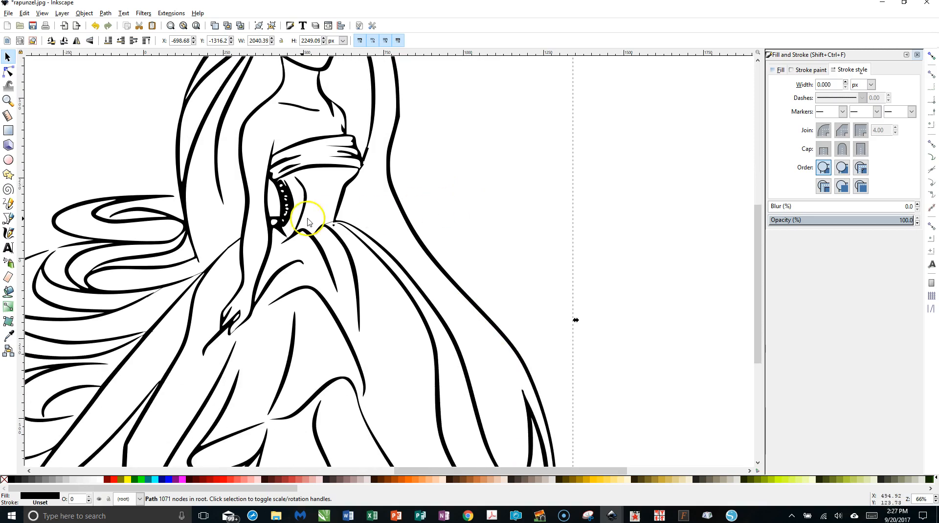
scroll(199, 273, "down", 6)
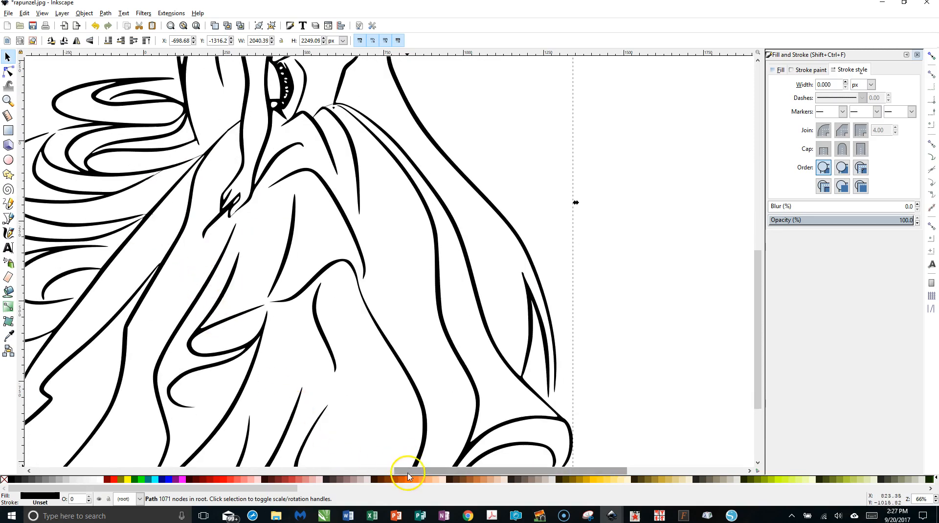
left_click_drag(408, 471, 338, 470)
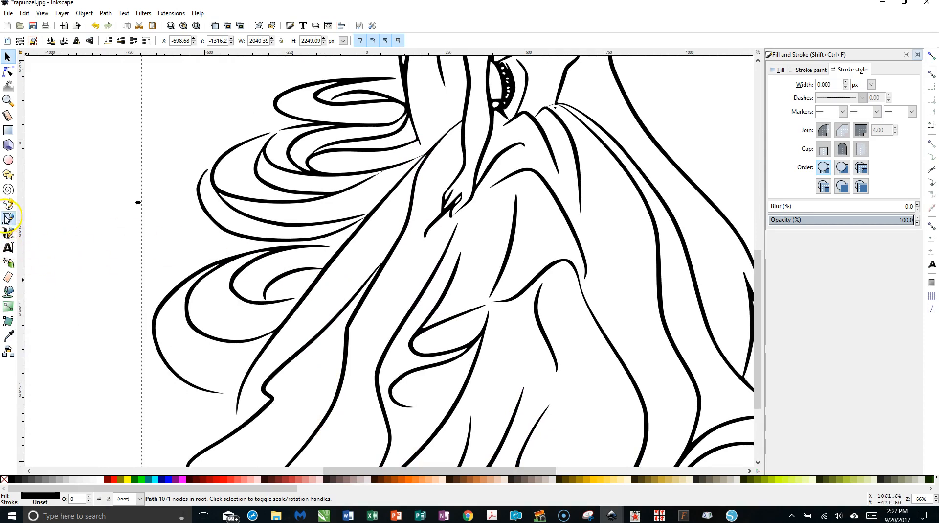
left_click(8, 218)
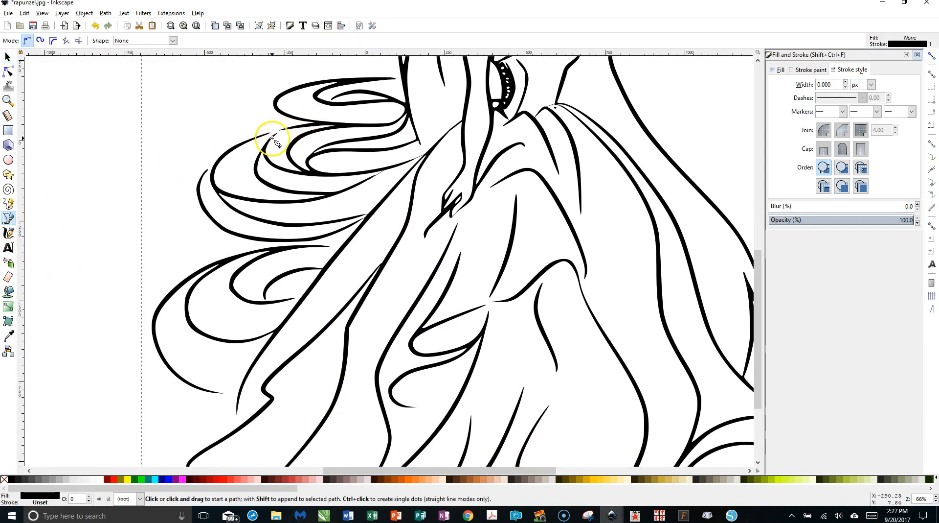
left_click(265, 133)
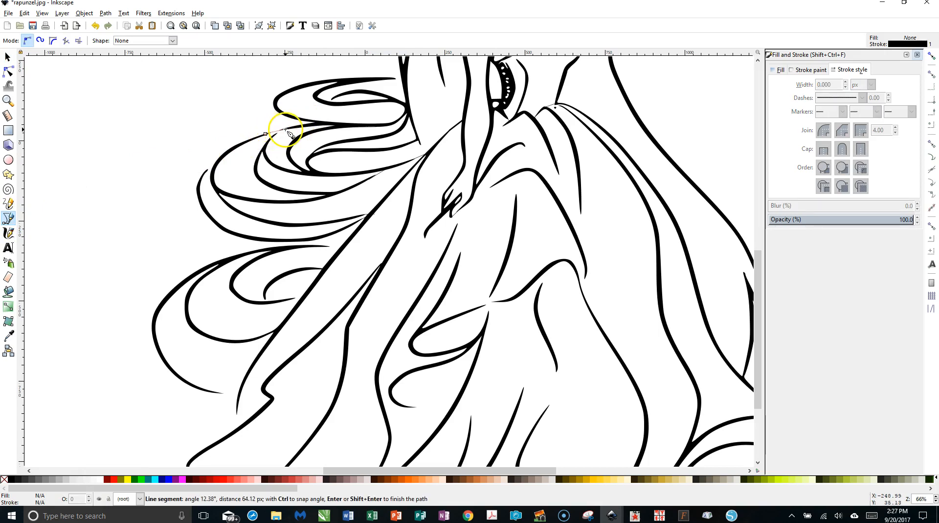
double_click(286, 130)
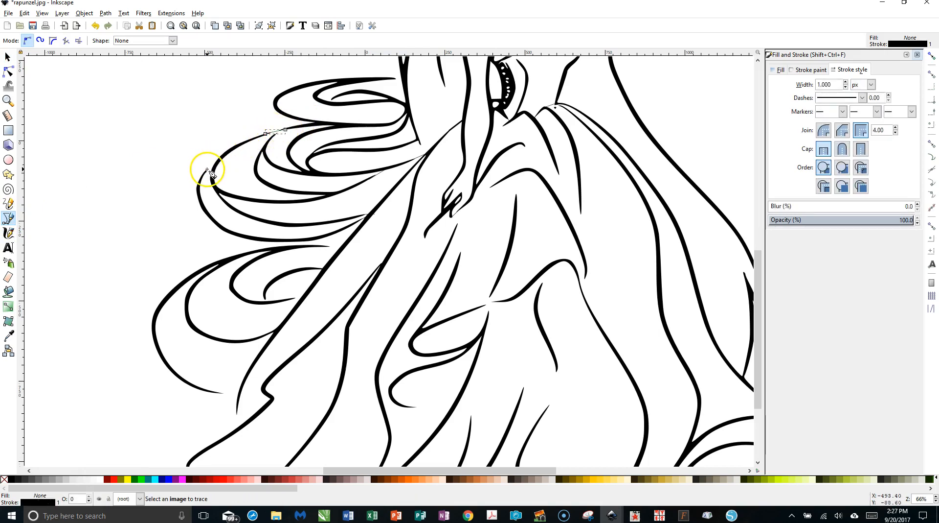
left_click_drag(208, 171, 217, 165)
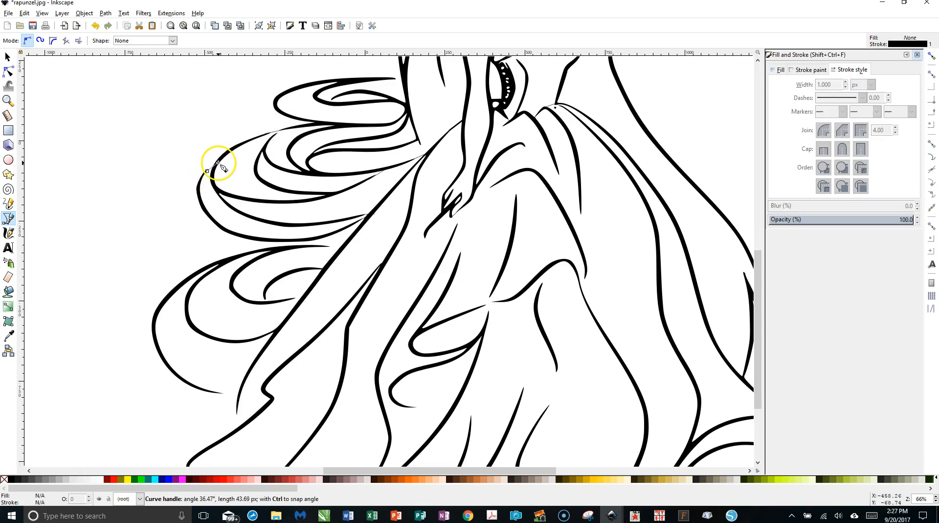
double_click(219, 162)
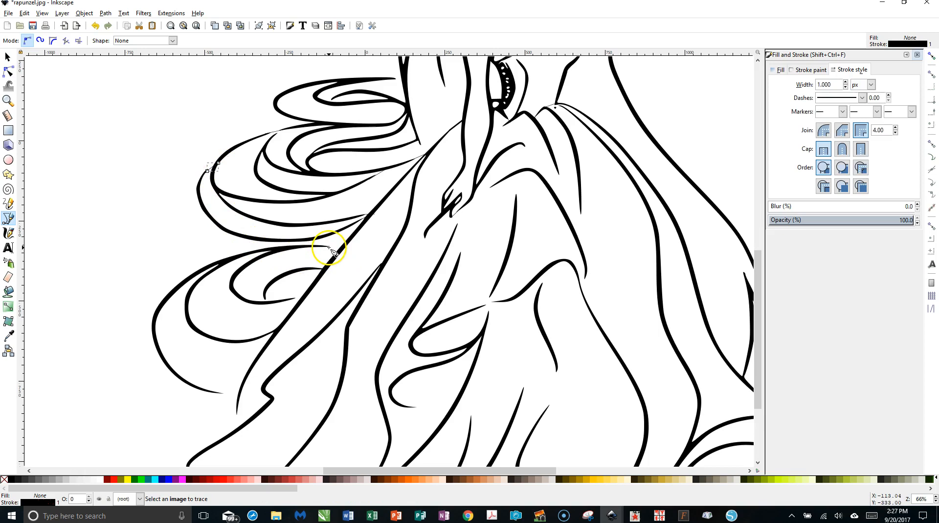
Step: Draw short Bezier lines joining the loose strand ends of the lower hair curl to the skirt's left outline and neighbouring strand
left_click_drag(329, 248, 338, 252)
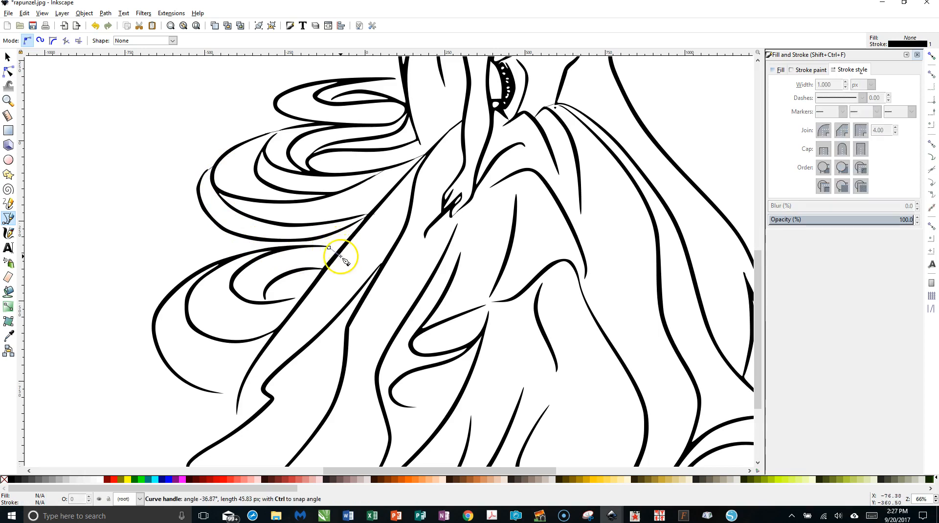
left_click_drag(340, 254, 341, 253)
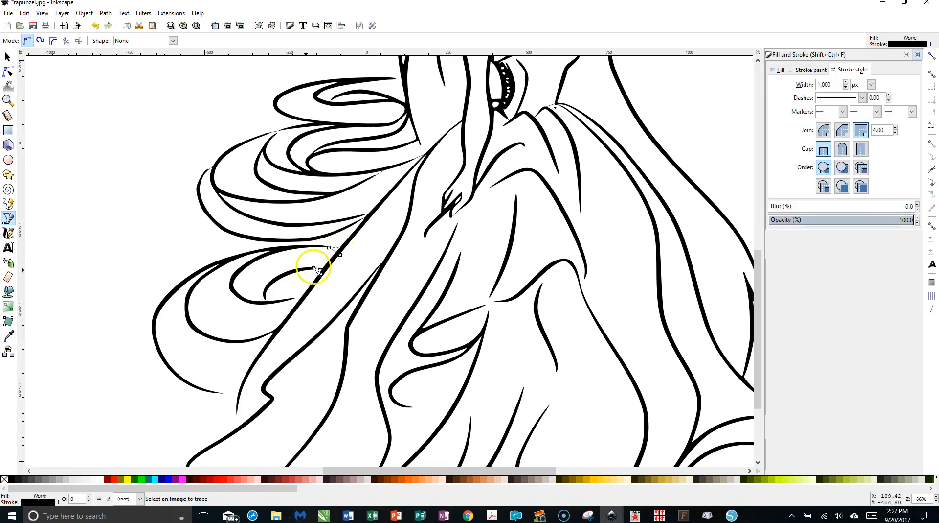
left_click_drag(265, 297, 267, 302)
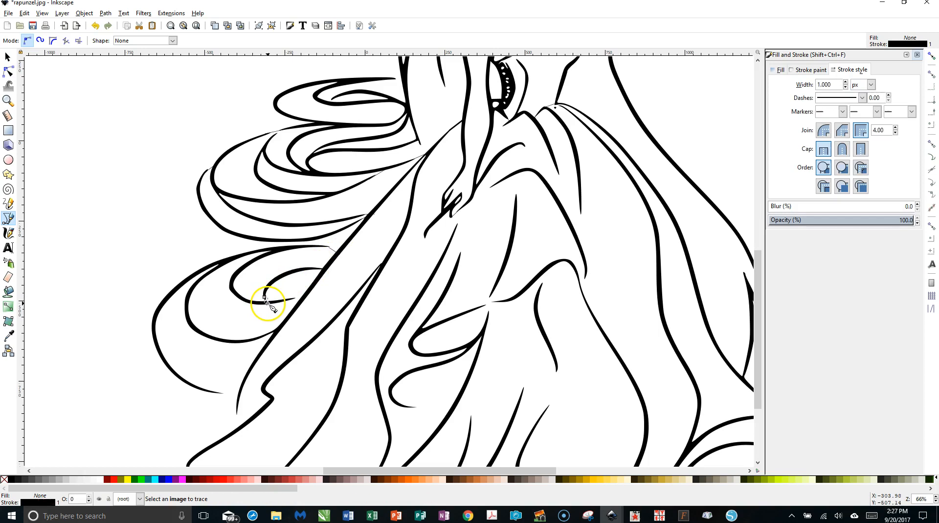
left_click_drag(294, 298, 310, 293)
key("Return")
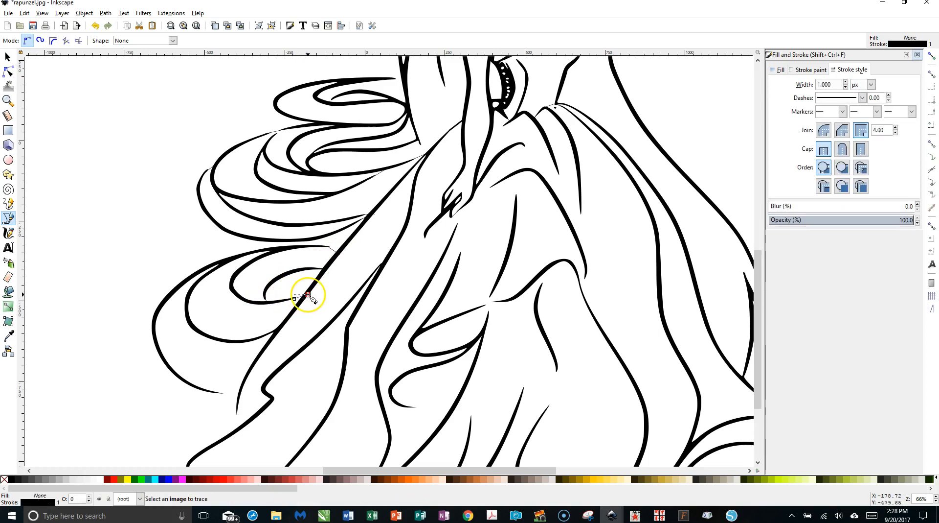
Step: Draw Bezier lines from the lowest hair strand's end to the skirt edge and from that edge's tip down to the hem outline
scroll(310, 294, "down", 5)
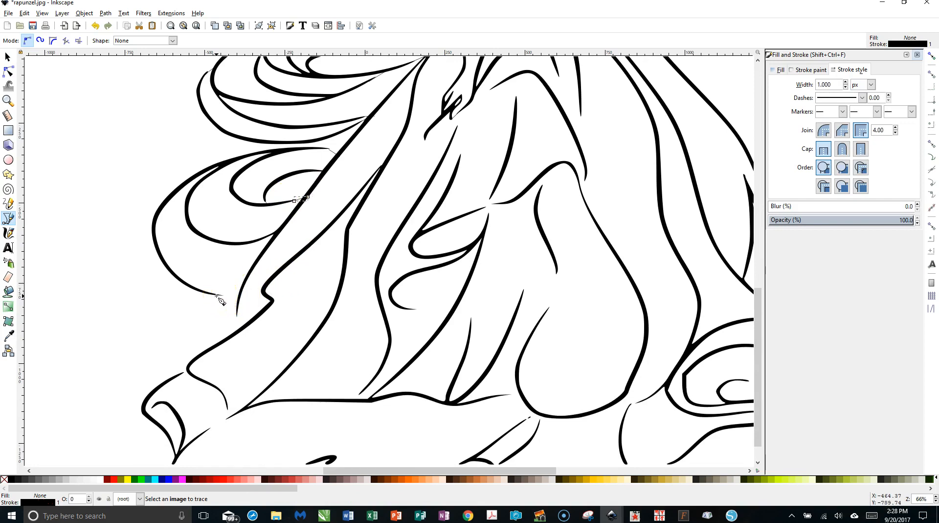
mouse_move(215, 293)
left_mouse_down()
mouse_move(245, 292)
mouse_move(240, 300)
left_mouse_up()
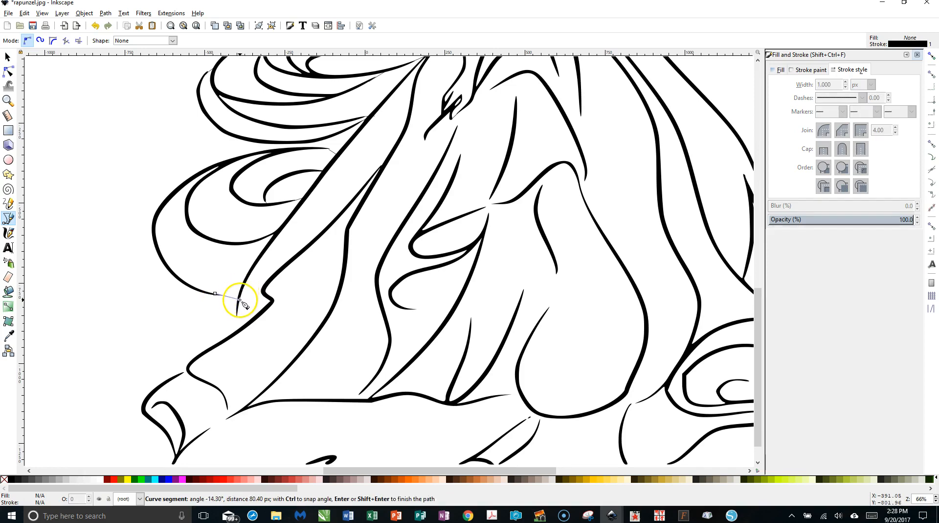
double_click(240, 299)
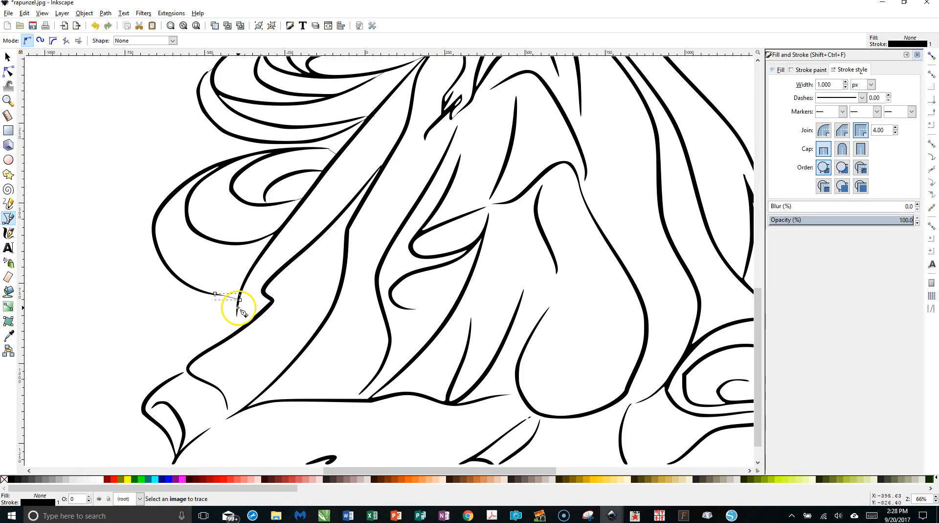
left_click_drag(236, 310, 236, 326)
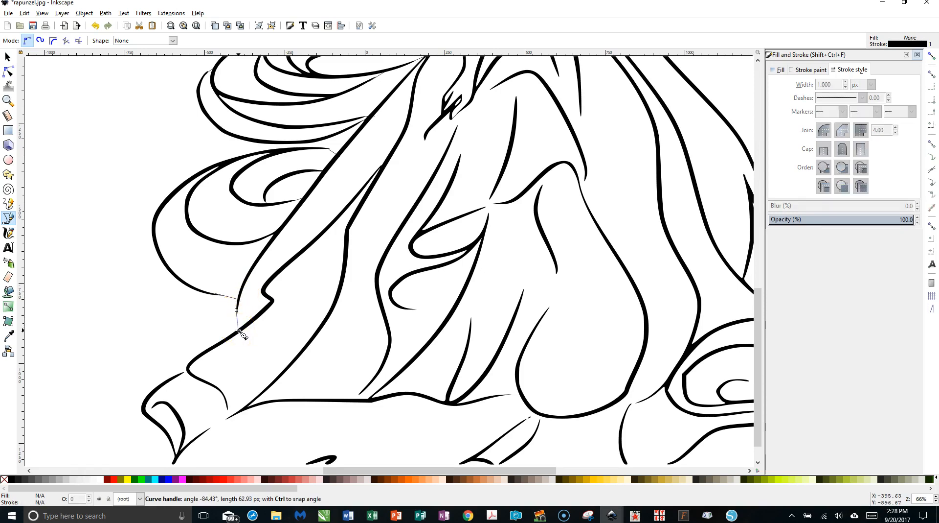
left_click_drag(240, 335, 240, 334)
double_click(237, 335)
Step: Draw two short Bezier lines closing the upper and lower gaps around the folded corner at the skirt's lower left
left_click_drag(179, 376, 189, 373)
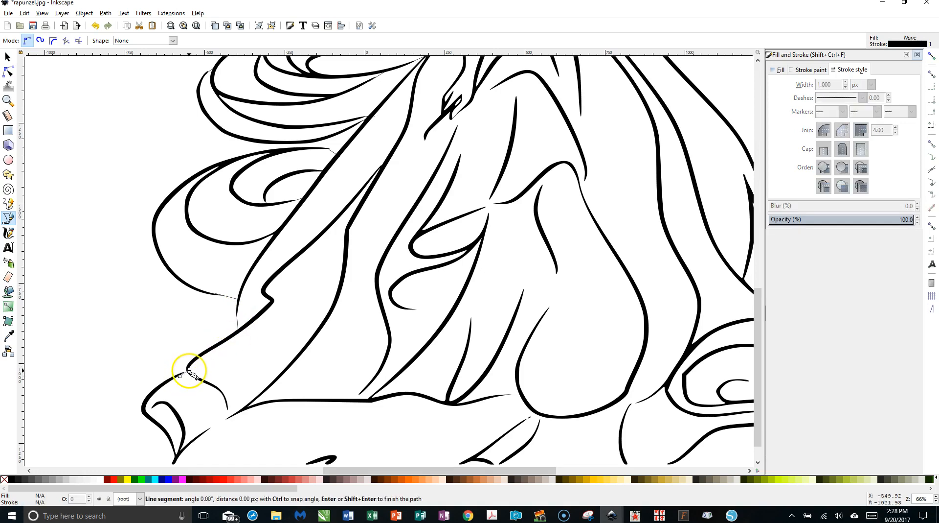
double_click(190, 373)
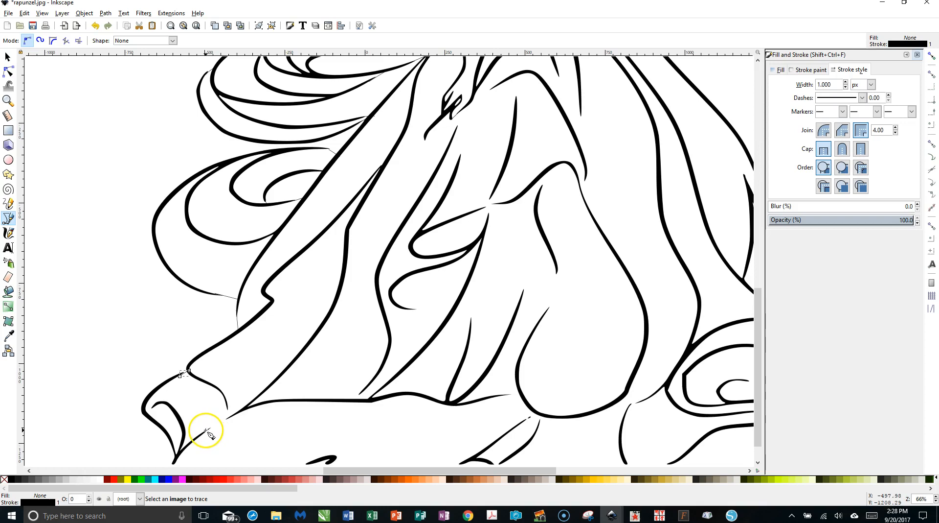
left_click_drag(207, 429, 232, 416)
double_click(232, 416)
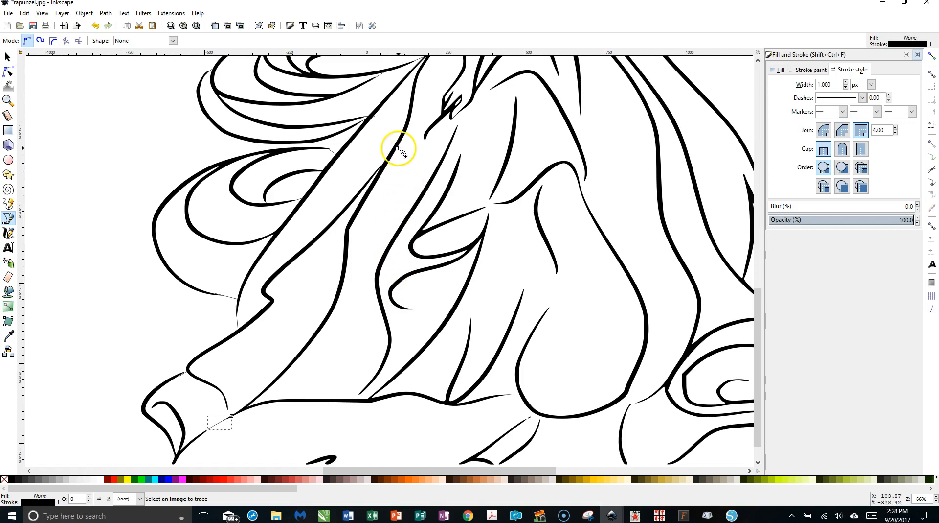
Step: Try to select the new hair and skirt gap-closing lines and convert their strokes to paths, then undo the conversion
left_click(7, 57)
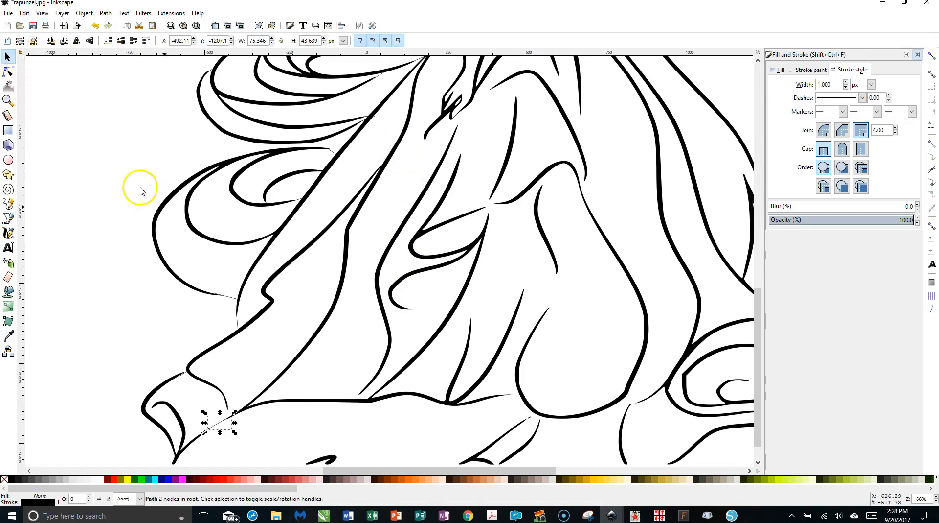
left_click(184, 376, "shift")
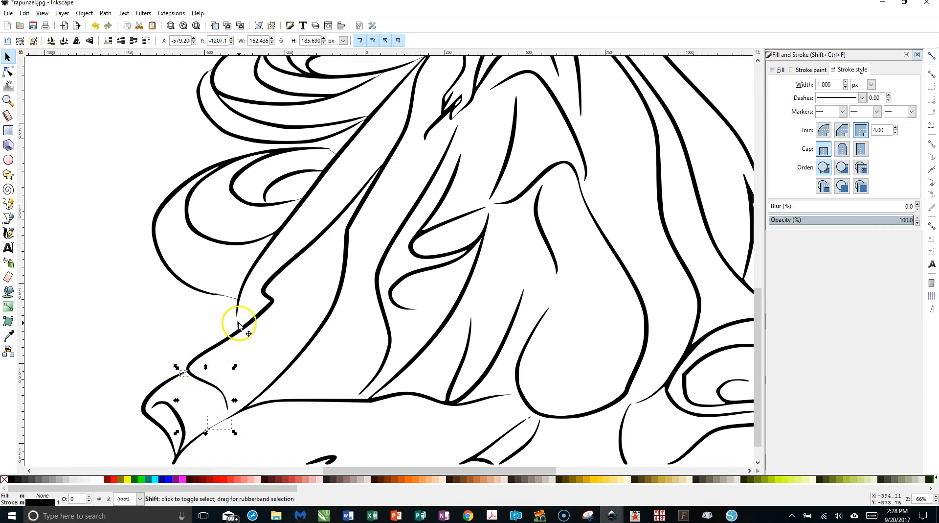
left_click(303, 197, "shift")
left_click(340, 154, "shift")
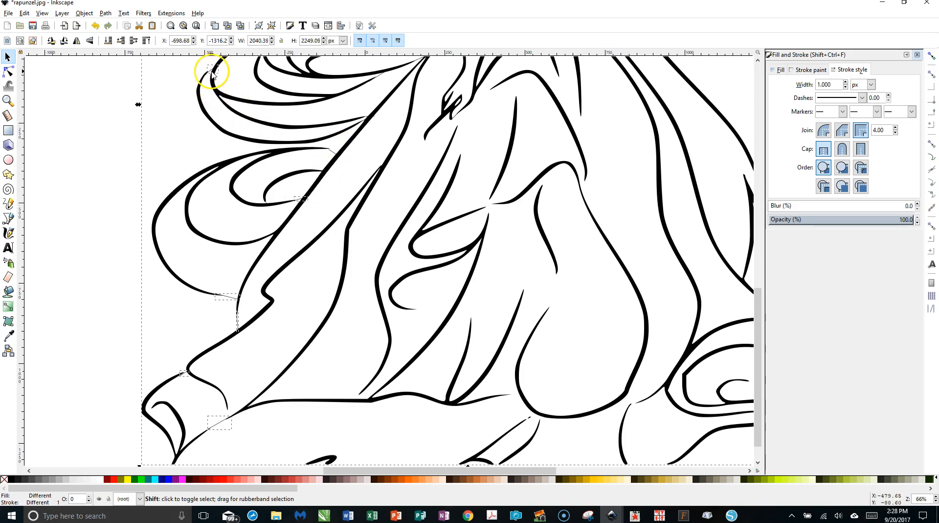
scroll(443, 168, "up", 8)
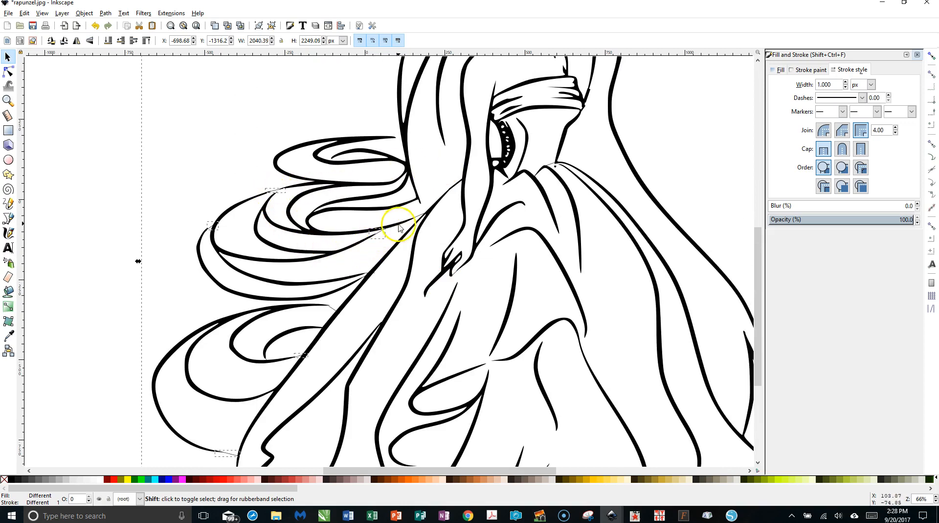
left_click(420, 221)
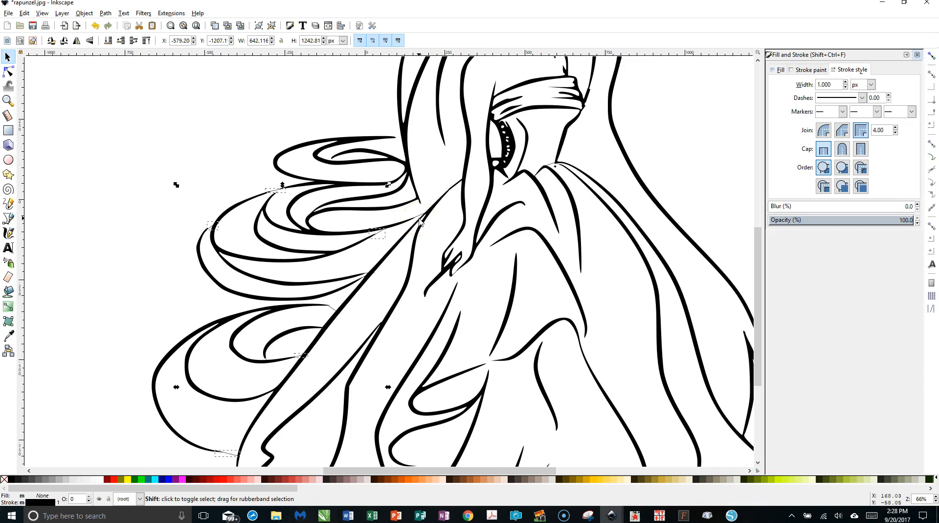
left_click(417, 217, "shift")
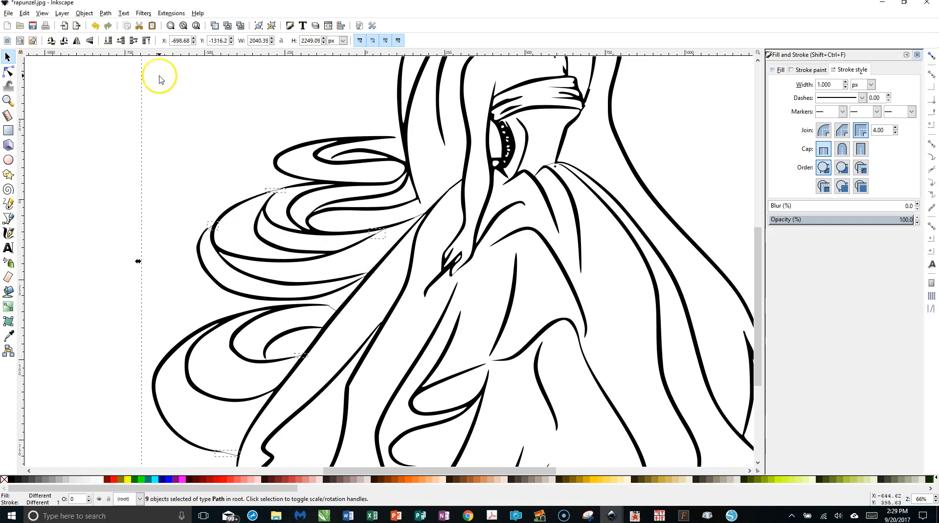
left_click(104, 14)
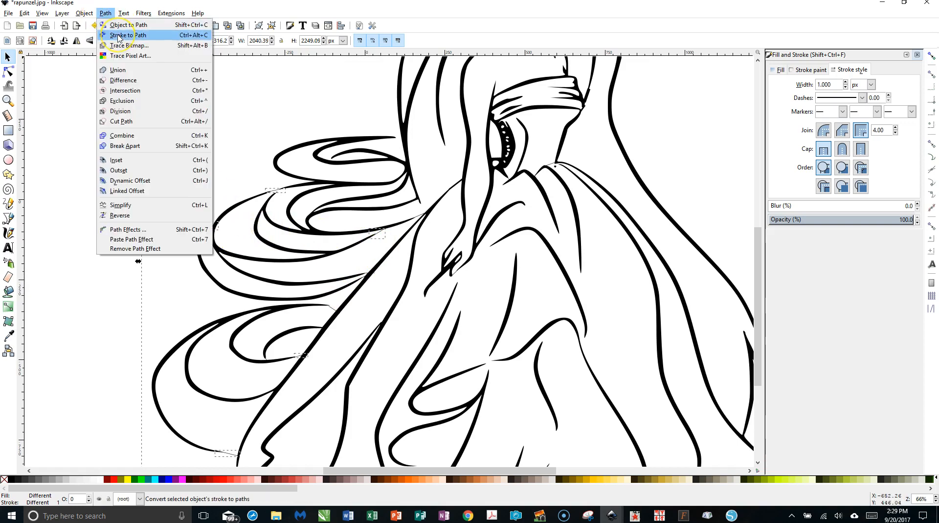
left_click(120, 31)
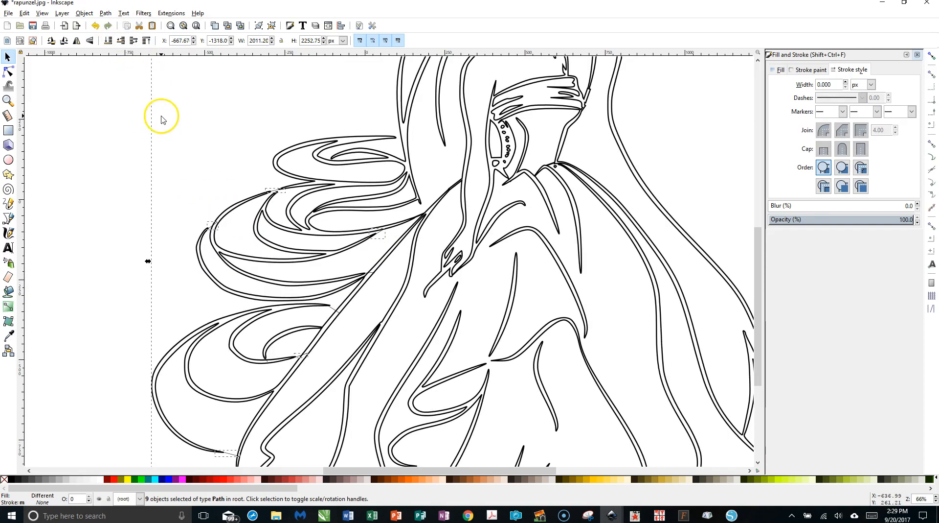
left_click(95, 28)
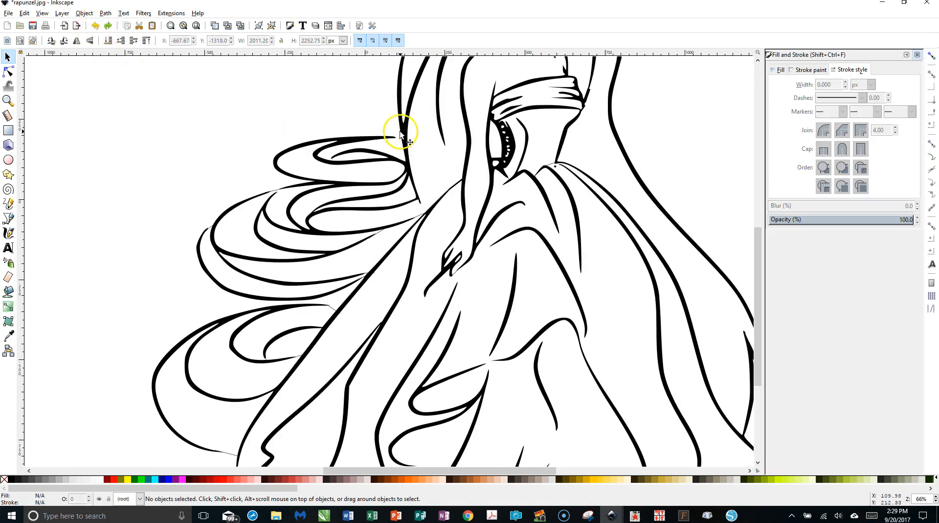
Step: Move the two gap-closing lines between the hair strand tips and the skirt's left outline so they meet the strands
scroll(433, 161, "down", 3, "ctrl")
scroll(432, 163, "up", 3, "ctrl")
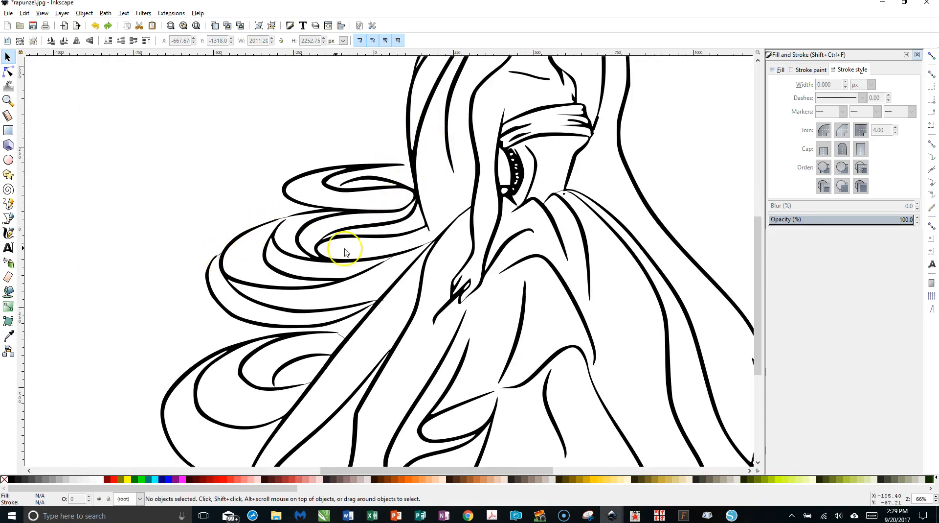
left_click(345, 338)
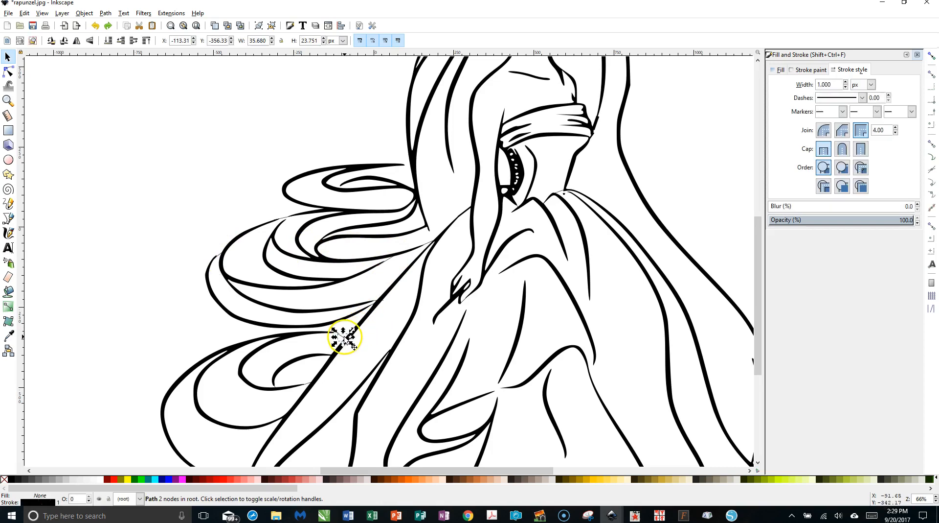
scroll(345, 337, "up", 4, "ctrl")
left_click(355, 307)
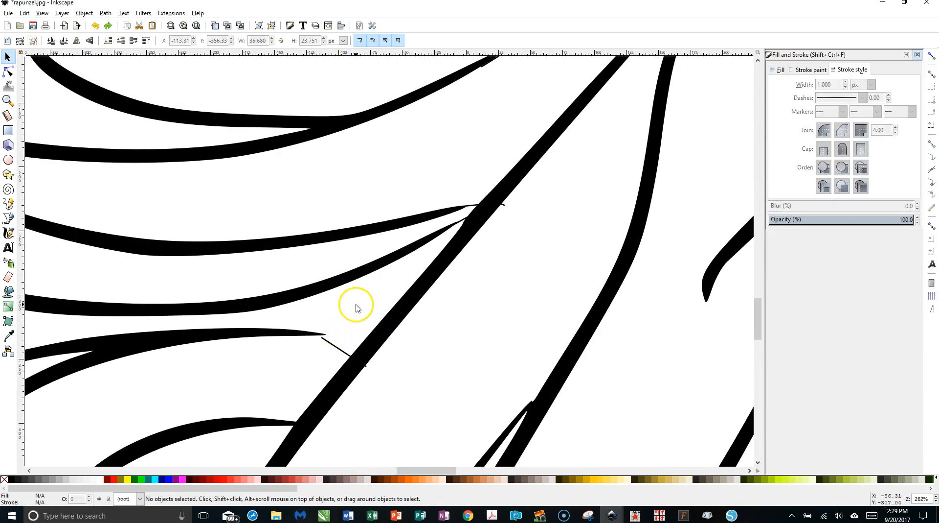
left_click(337, 346)
left_click_drag(336, 347, 334, 341)
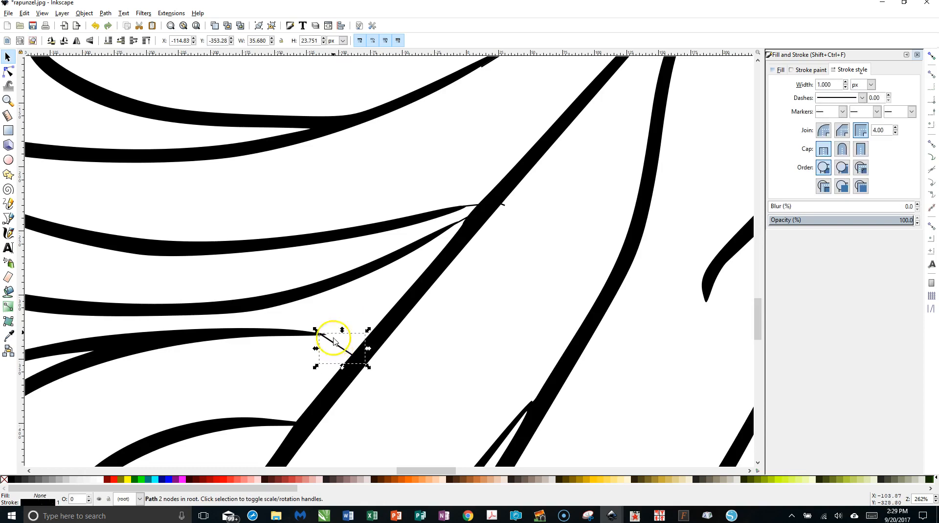
left_click(503, 208)
left_click_drag(482, 206, 473, 208)
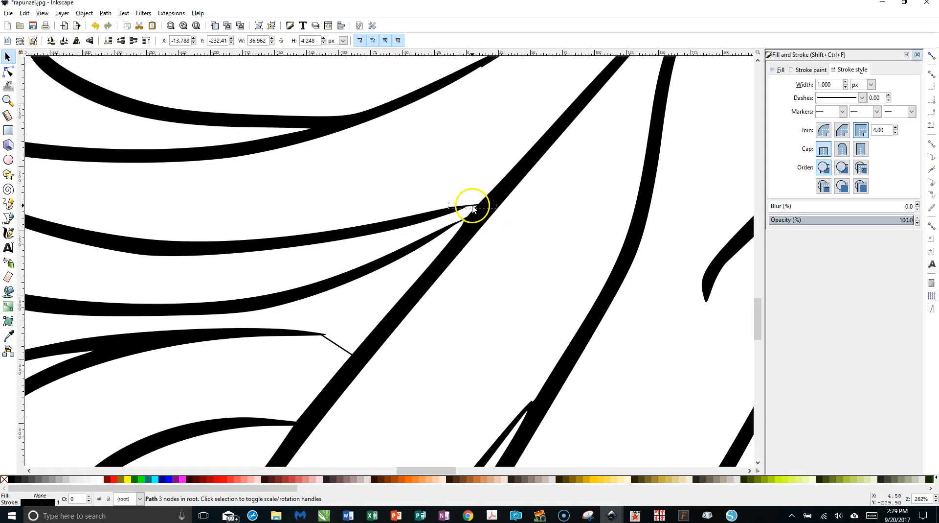
Step: Select all the thin gap-closing lines around the hair strands, skirt edge and hem corner, and convert their strokes to paths
scroll(358, 198, "down", 4)
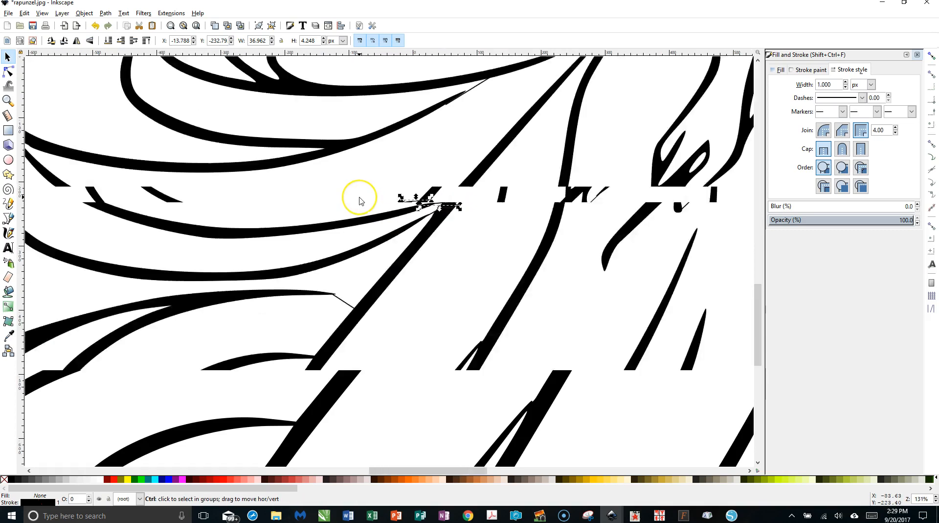
left_click(349, 232, "shift")
left_click(292, 118, "shift")
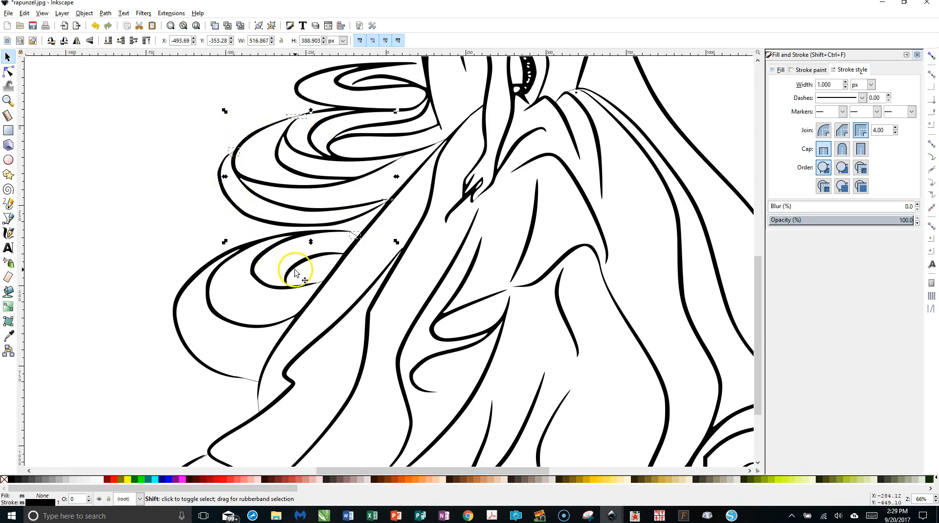
left_click(256, 395, "shift")
left_click(257, 405, "shift")
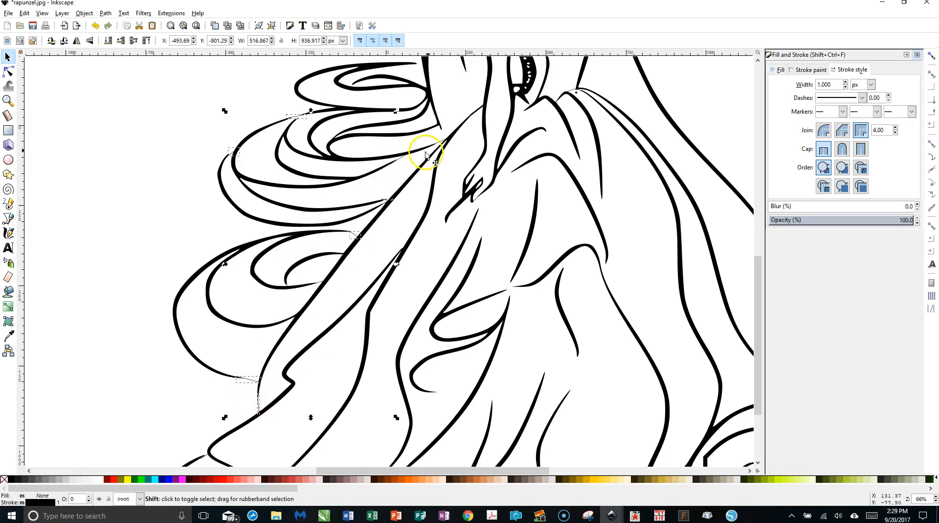
left_click(439, 144, "shift")
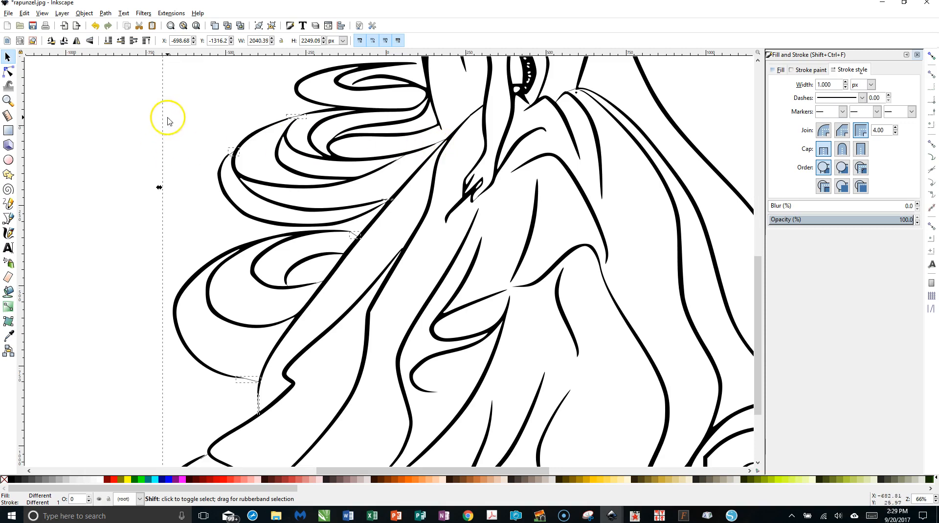
left_click(439, 144, "shift")
scroll(369, 307, "down", 4)
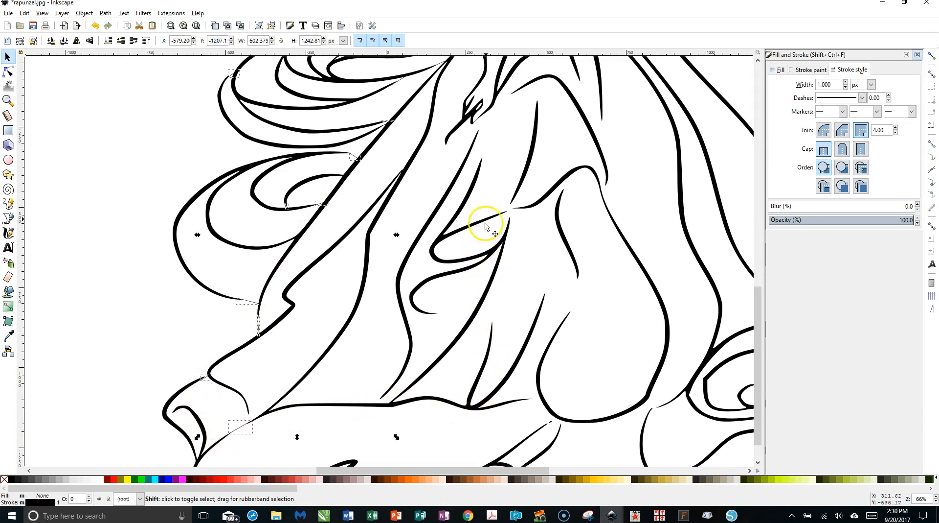
left_click(105, 13)
left_click(127, 35)
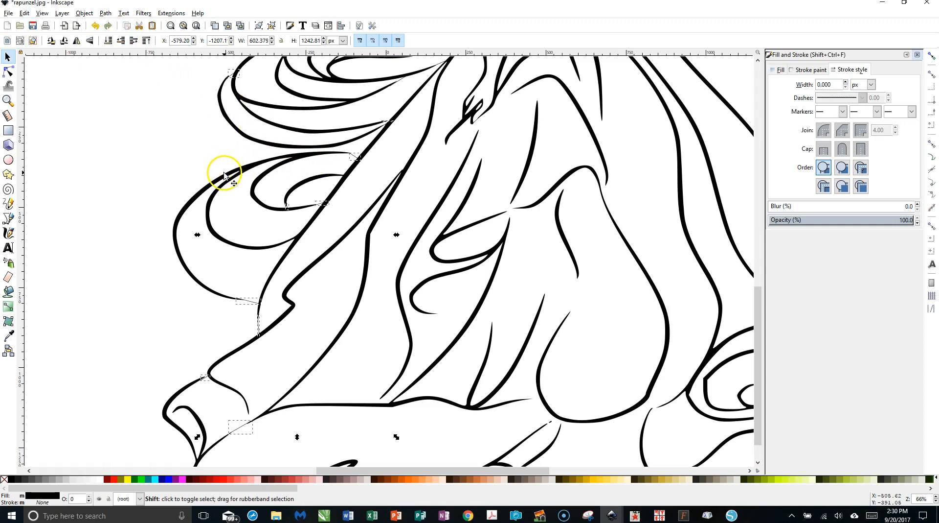
Step: Union the converted gap lines with the main Rapunzel outline and reposition the merged figure farther from its previous spot
left_click(107, 13)
left_click(118, 70)
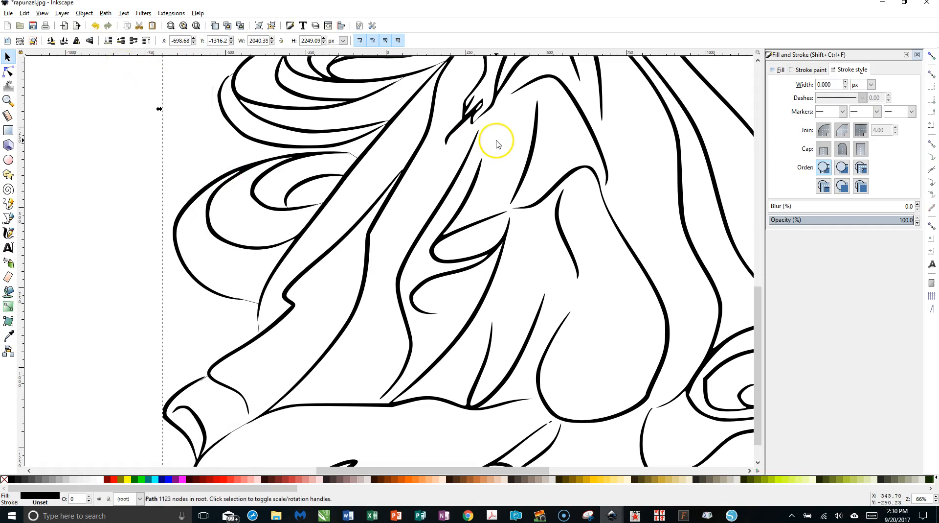
scroll(496, 144, "down", 3)
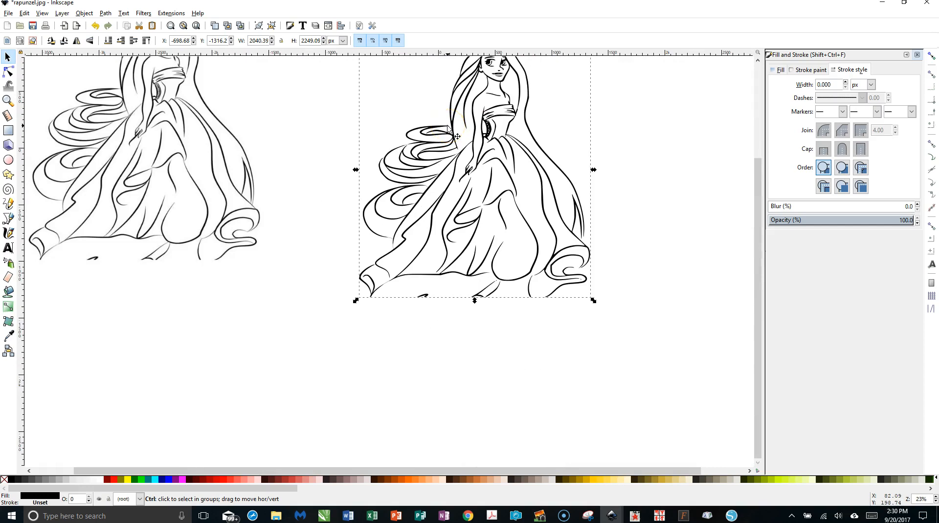
scroll(448, 128, "up", 2)
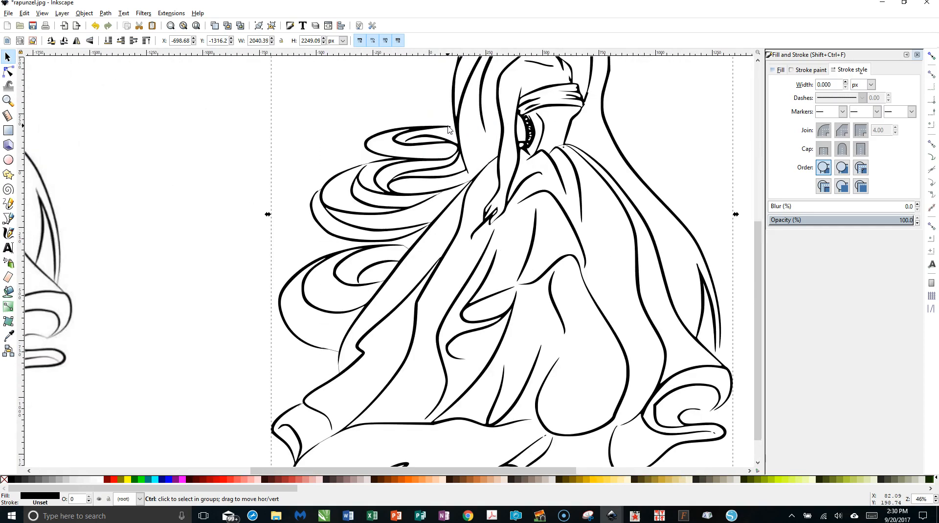
scroll(448, 128, "down", 1)
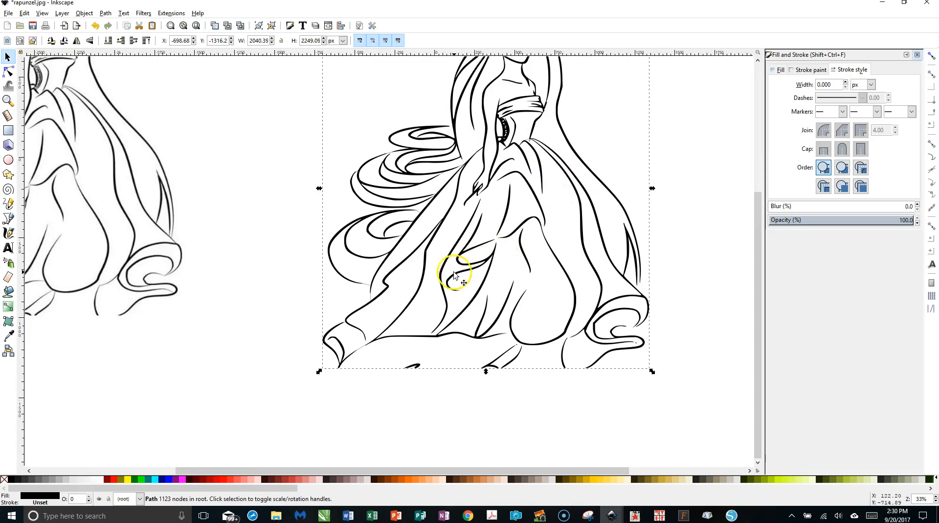
left_click_drag(477, 210, 383, 263)
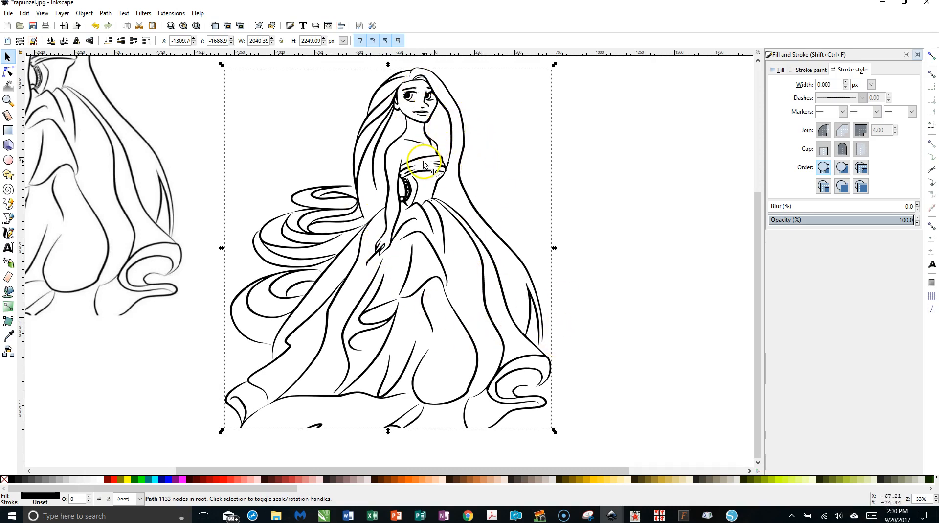
left_click_drag(424, 164, 430, 185)
scroll(430, 185, "up", 1)
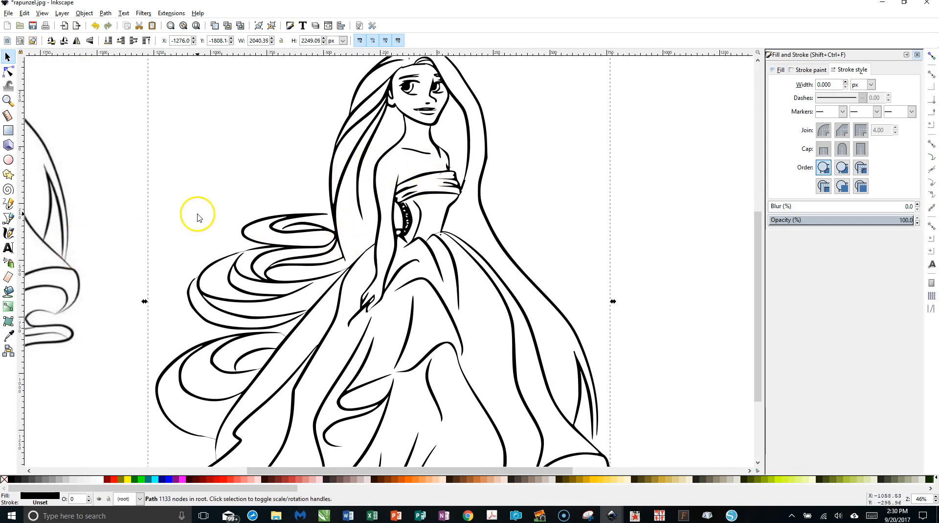
Step: Test a red bucket fill in the long hair beside the arm, reset the bucket parameters to defaults, and undo the fill
left_click(9, 292)
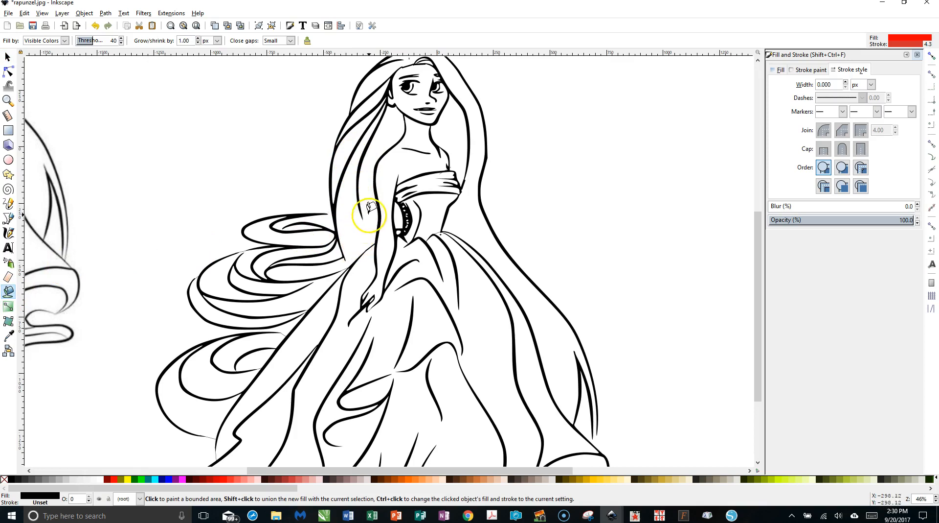
left_click(345, 202)
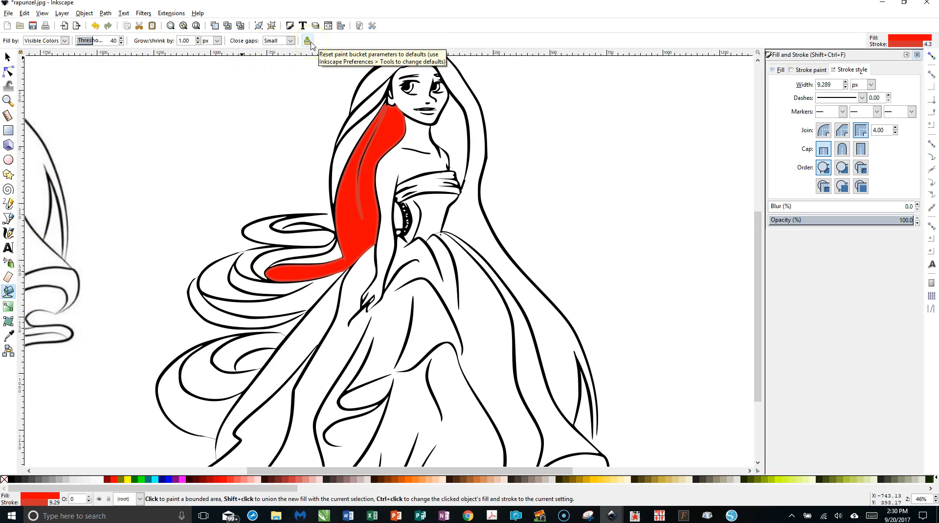
left_click(310, 43)
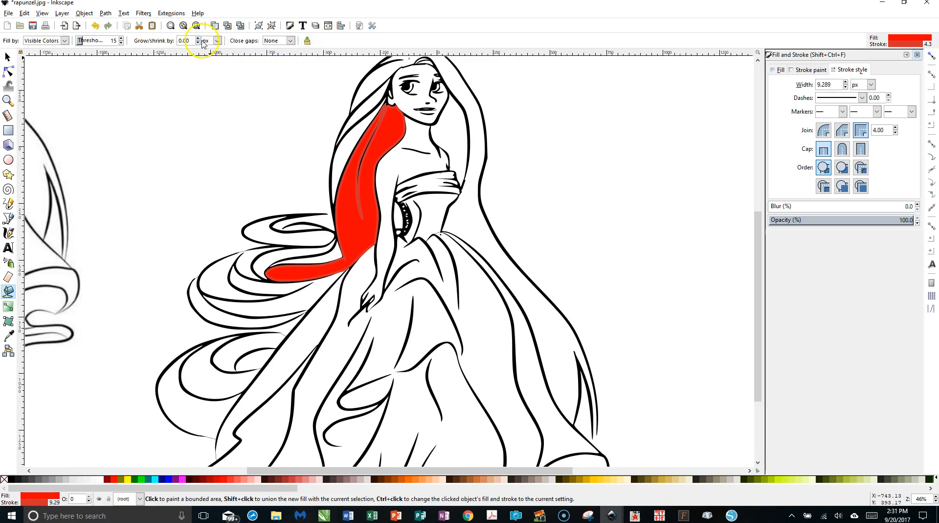
left_click(218, 41)
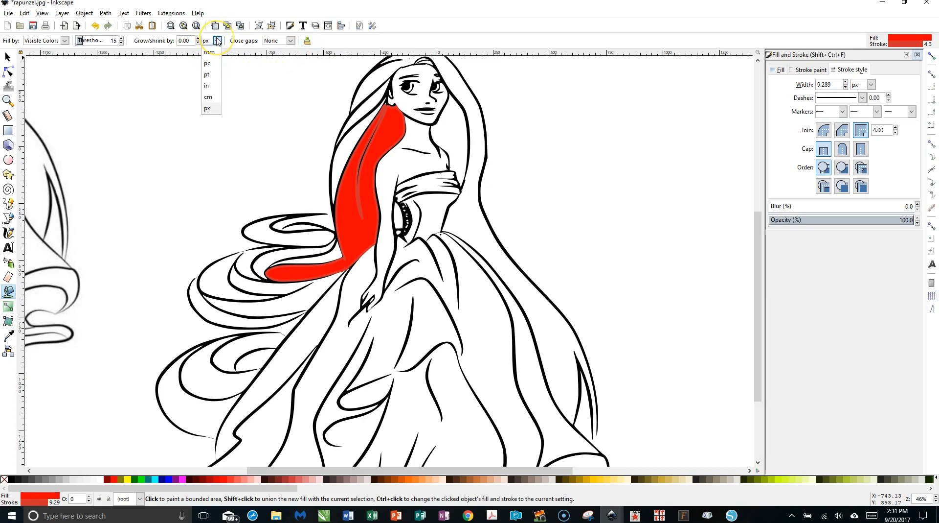
left_click(211, 53)
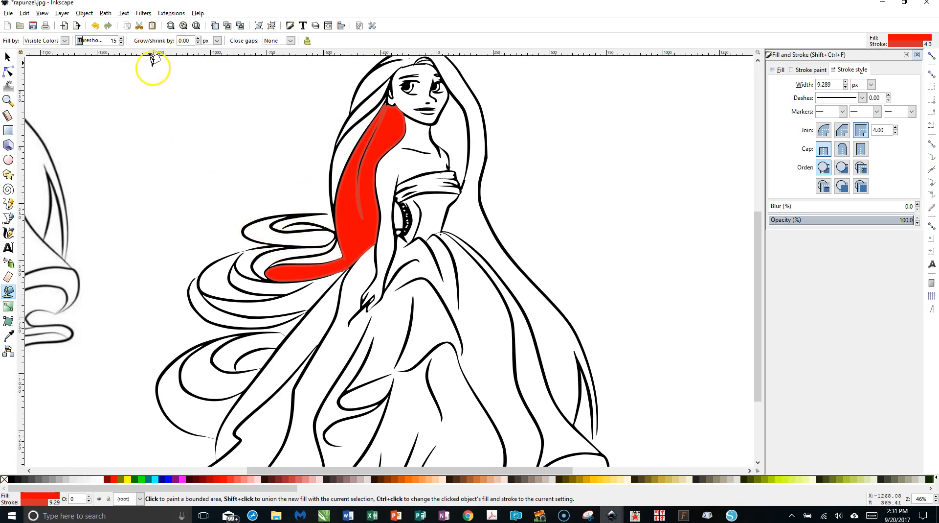
left_click(95, 27)
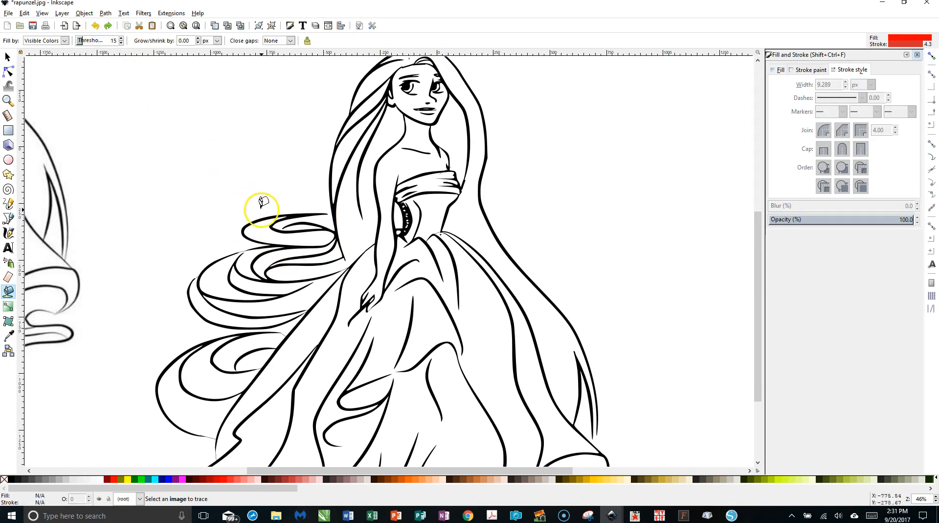
Step: Fill the upper curled hair strands and the long hair behind the shoulder with red using the paint bucket
left_click(259, 225)
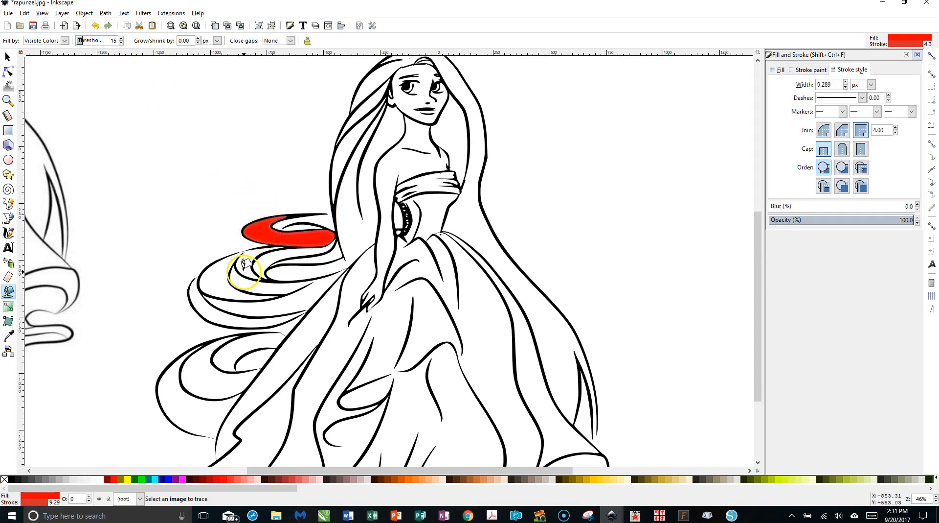
left_click(245, 263)
left_click(245, 265)
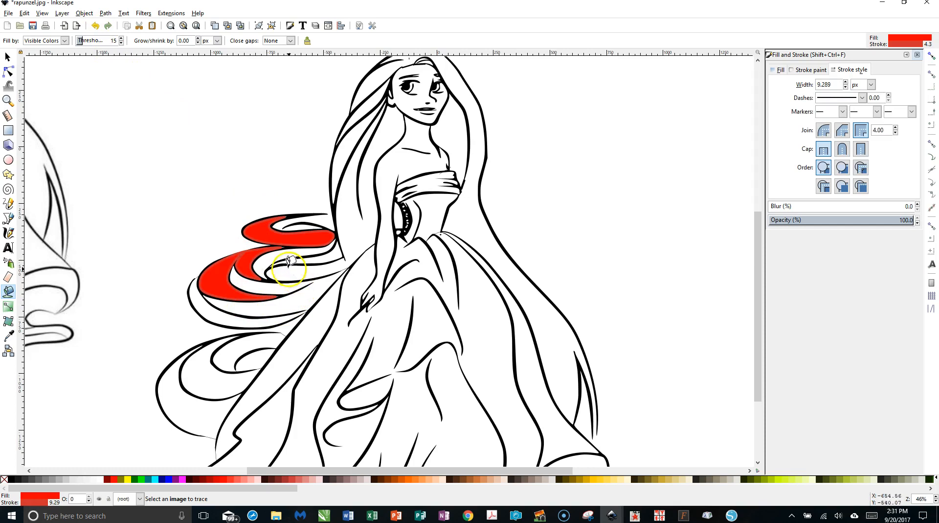
left_click(302, 266)
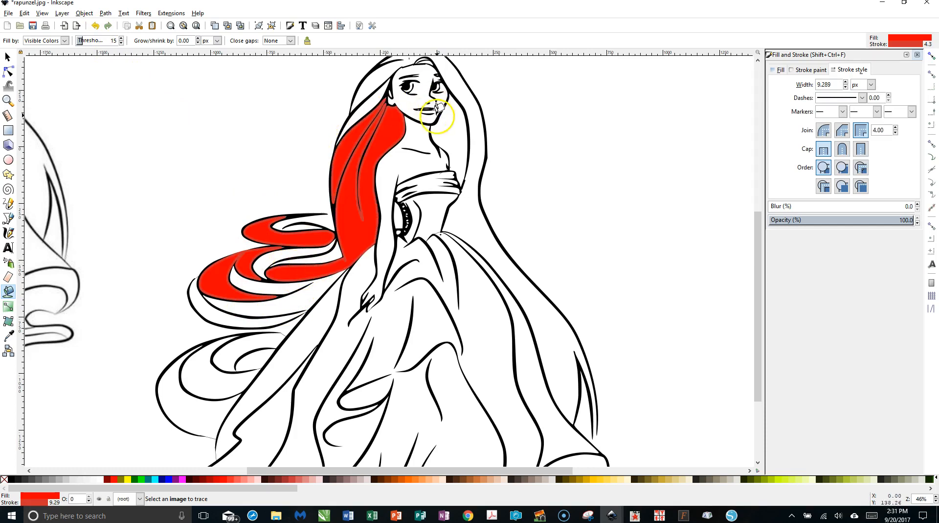
Step: Try bucket-filling the hair at the crown and along the side of the head, undoing each fill
scroll(429, 83, "up", 2)
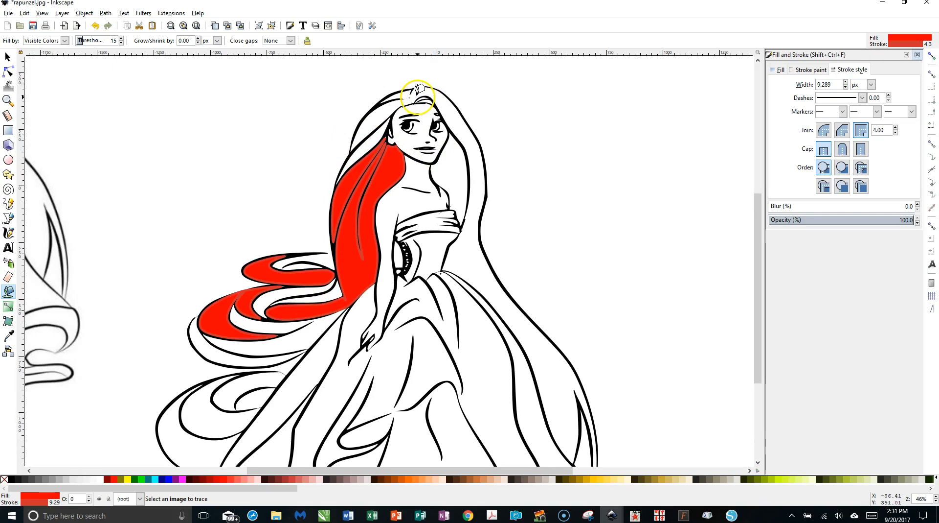
left_click(417, 97)
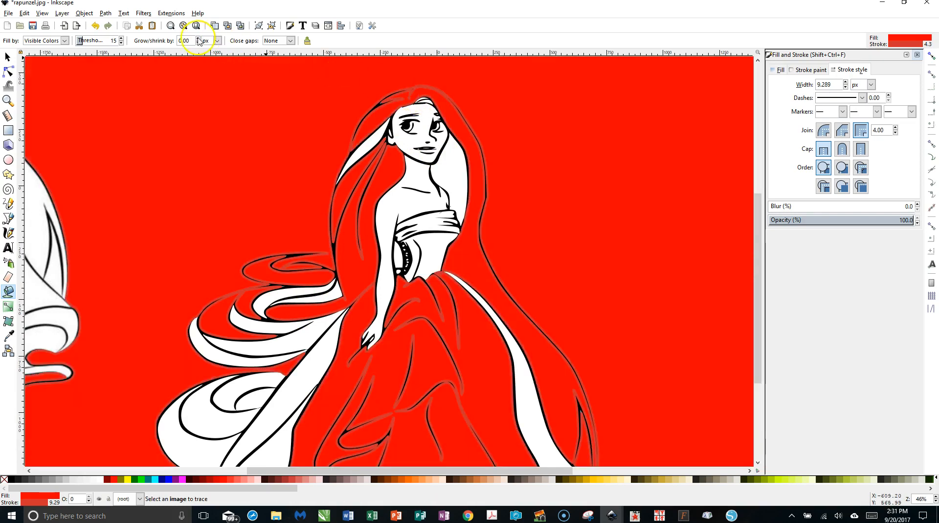
left_click(96, 25)
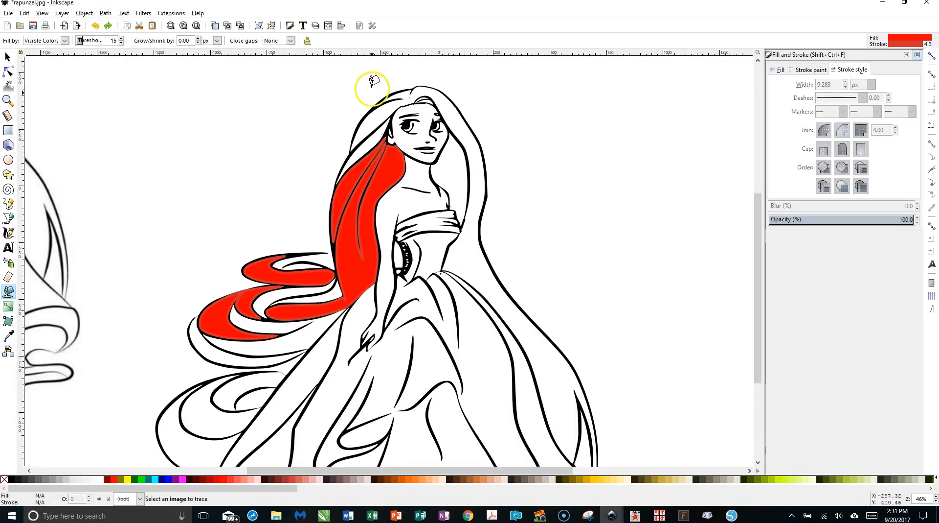
left_click(372, 118)
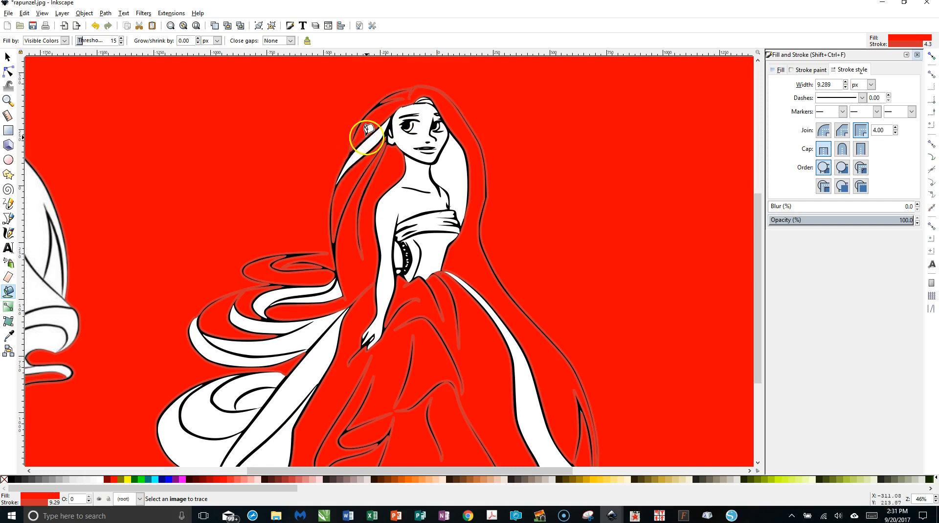
left_click(97, 26)
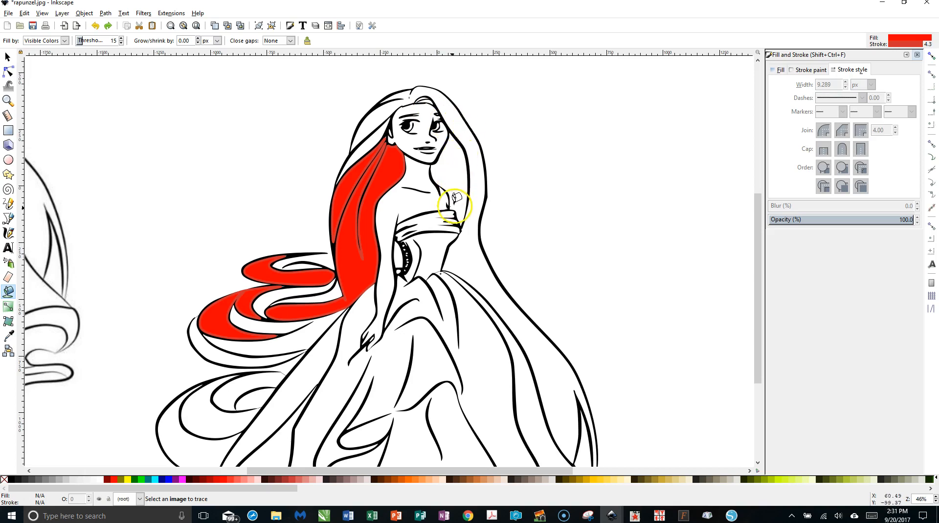
Step: Try bucket-filling the arm and the area beside the bodice, then undo all the red fills
left_click(387, 223)
left_click(468, 234)
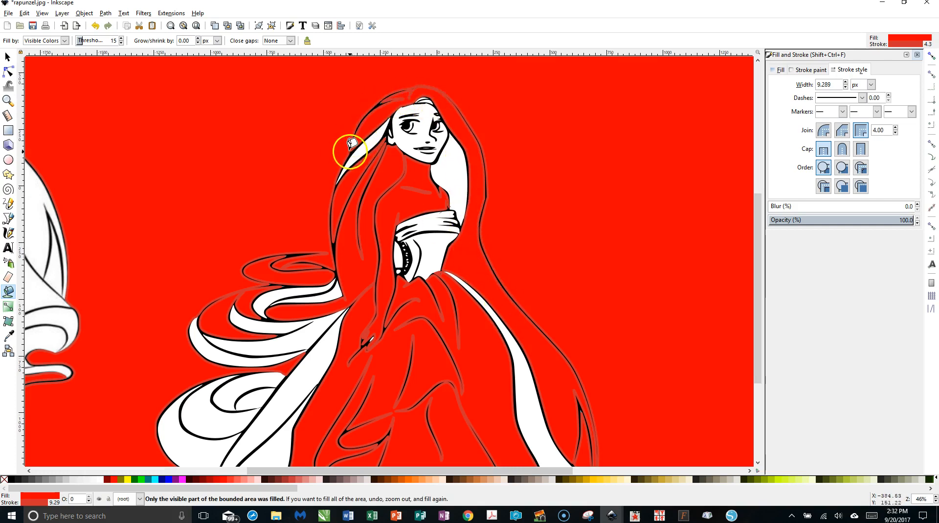
left_click(95, 26)
left_click(95, 26)
left_click(96, 26)
left_click(96, 26)
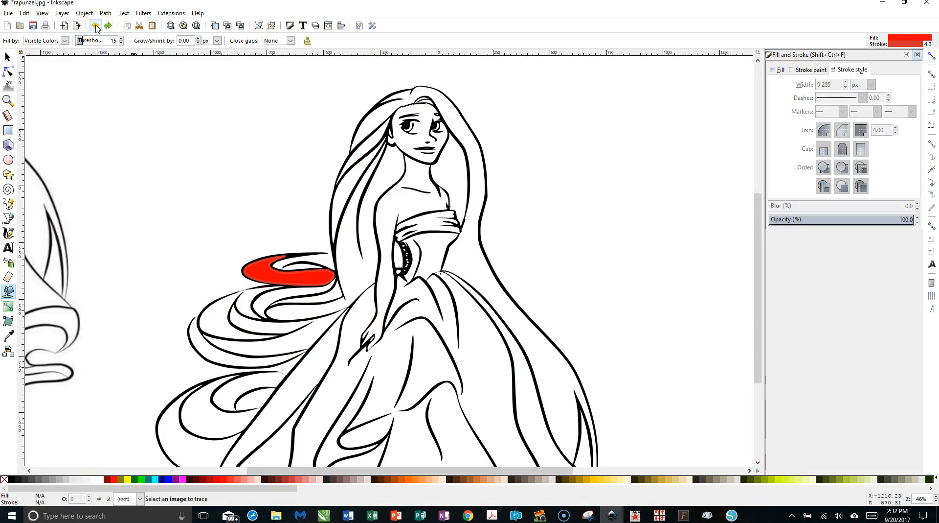
left_click(95, 26)
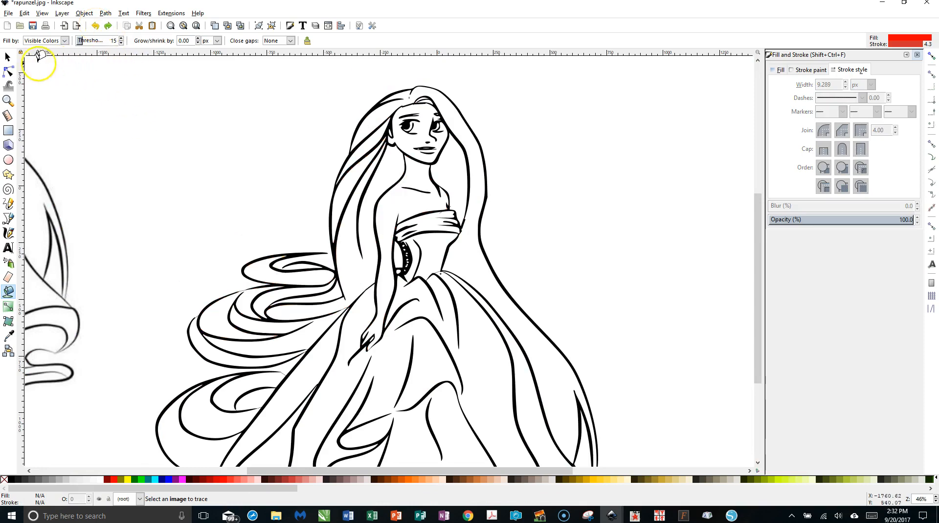
Step: Move the merged figure aside and delete the stray short two-node line left beside it
left_click(15, 59)
scroll(406, 208, "down", 1)
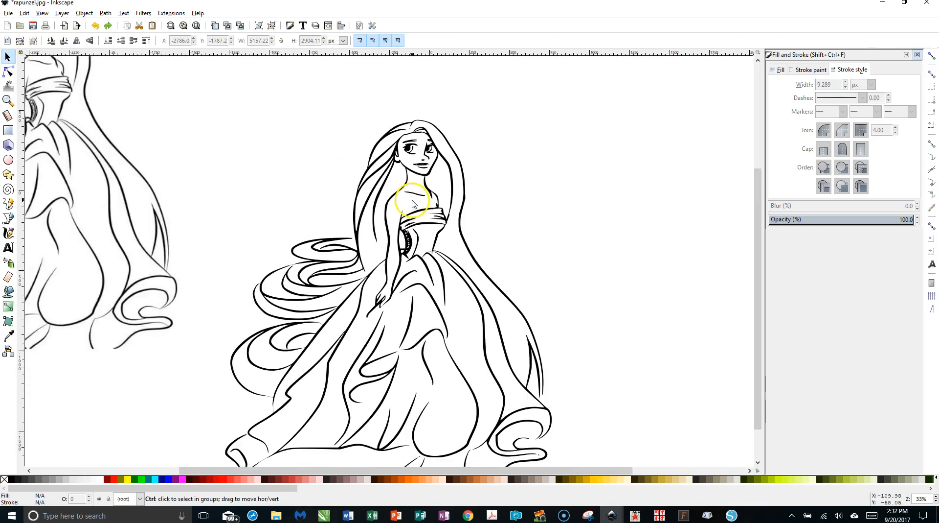
mouse_move(412, 243)
left_mouse_down()
mouse_move(370, 202)
mouse_move(353, 209)
left_mouse_up()
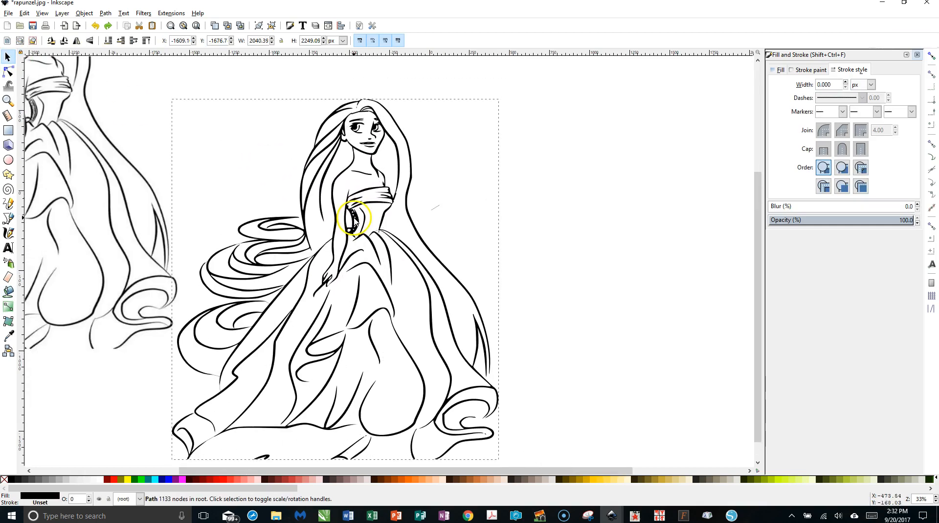
left_click(437, 209)
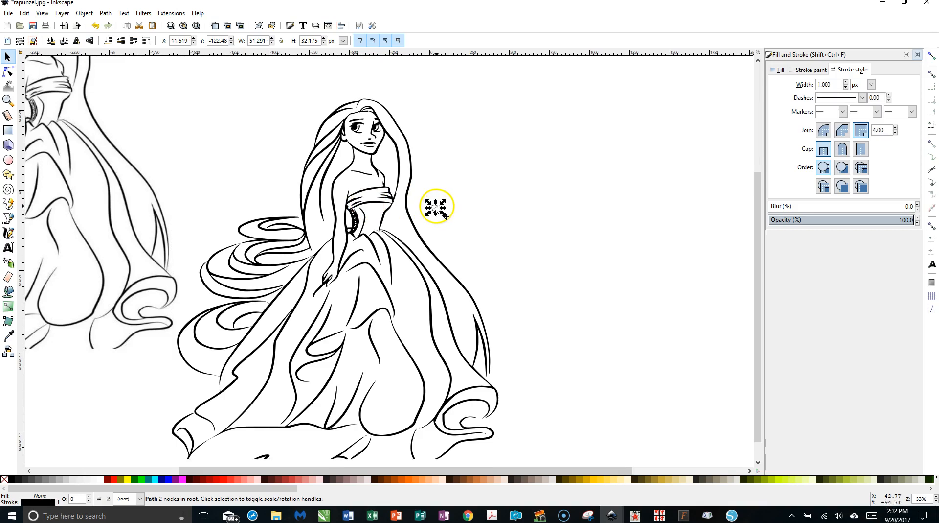
key("Delete")
Step: Move the traced figure well away to the right and bring the original image fully into view beside it
left_click(358, 220)
left_click_drag(358, 219, 433, 228)
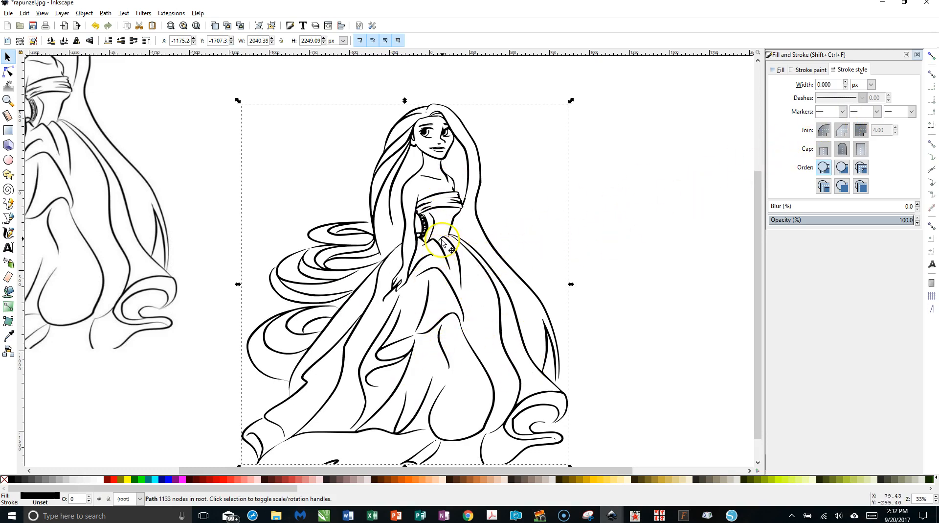
left_click_drag(443, 233, 422, 217)
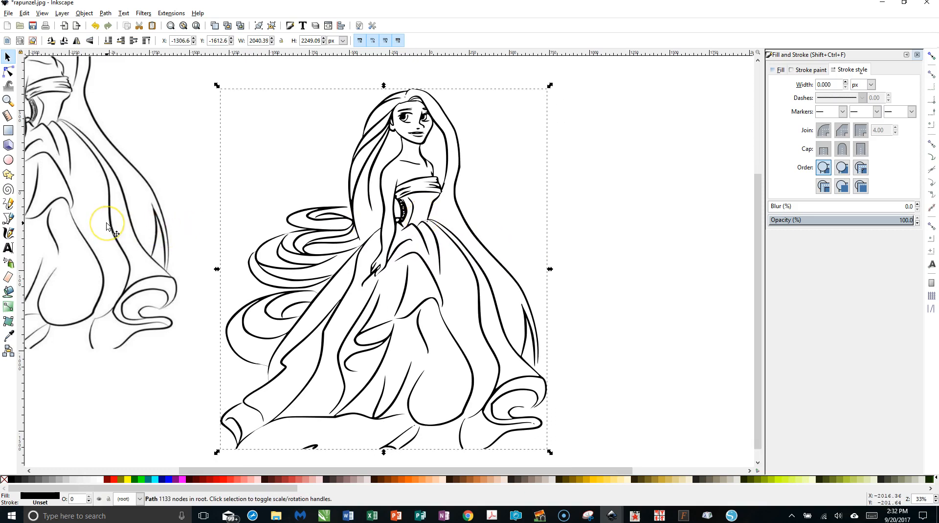
left_click_drag(405, 221, 640, 221)
mouse_move(137, 210)
left_mouse_down()
mouse_move(273, 265)
mouse_move(326, 302)
mouse_move(357, 296)
mouse_move(351, 306)
left_mouse_up()
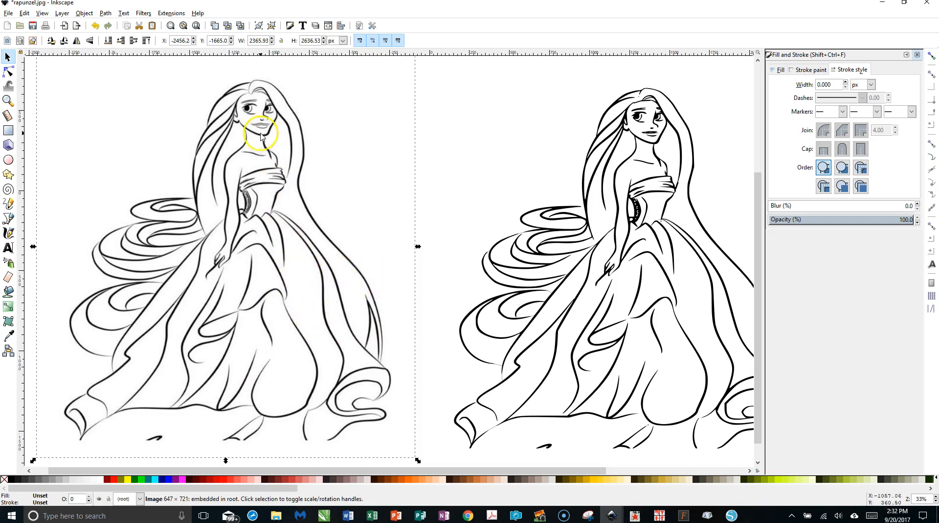
Step: Move the original image mostly out of view and bring the traced figure into the middle of the canvas
mouse_move(253, 227)
left_mouse_down()
mouse_move(167, 244)
mouse_move(58, 240)
mouse_move(44, 208)
left_mouse_up()
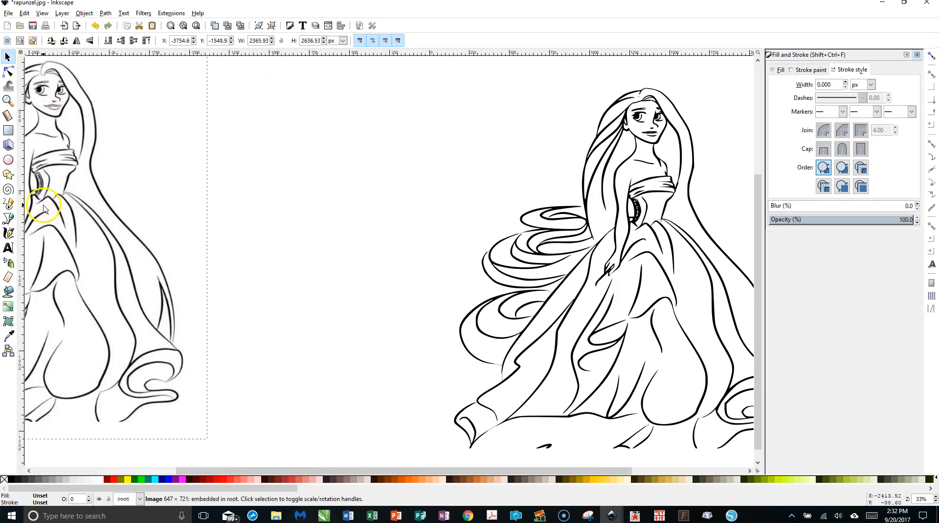
left_click(582, 273)
left_click(591, 264)
mouse_move(589, 262)
left_mouse_down()
mouse_move(342, 245)
mouse_move(356, 253)
left_mouse_up()
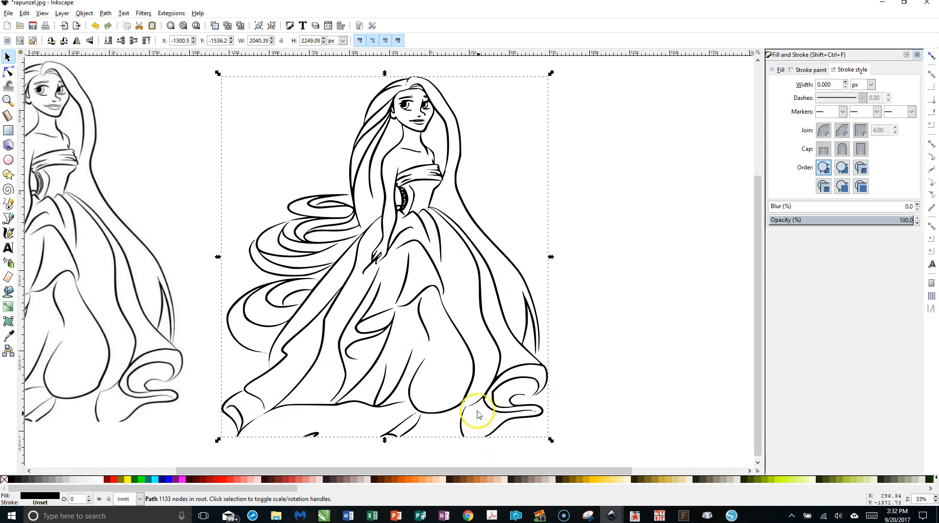
left_click(607, 256)
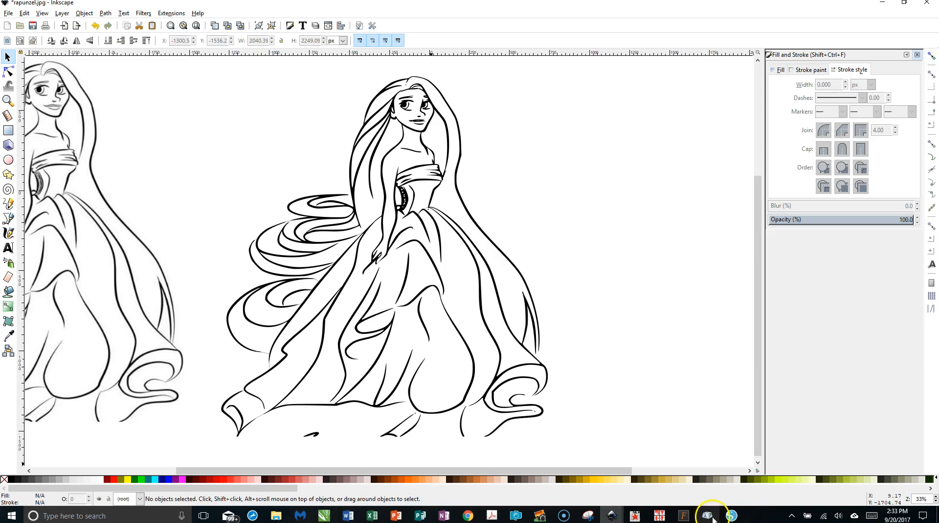
Step: Switch to Snipping Tool, capture and copy a new snip of the whole traced figure, and return to Inkscape
left_click(589, 516)
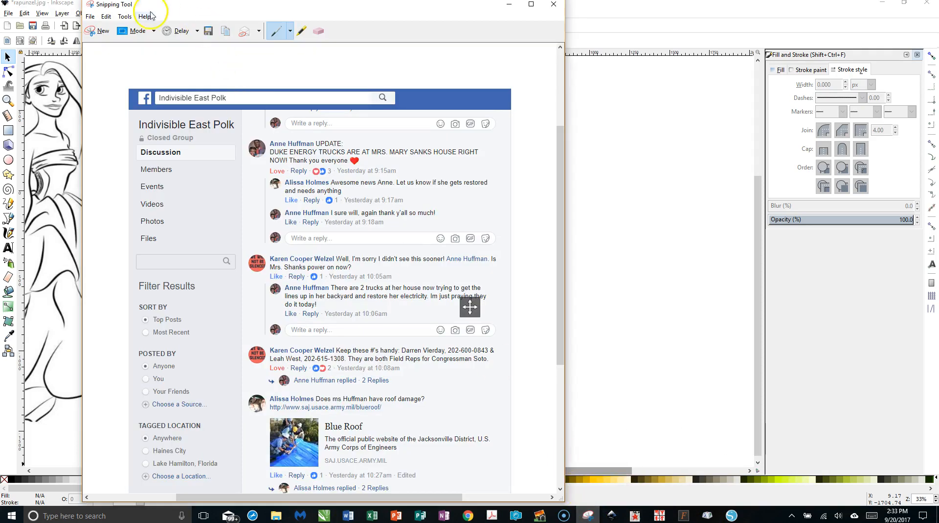
left_click(100, 30)
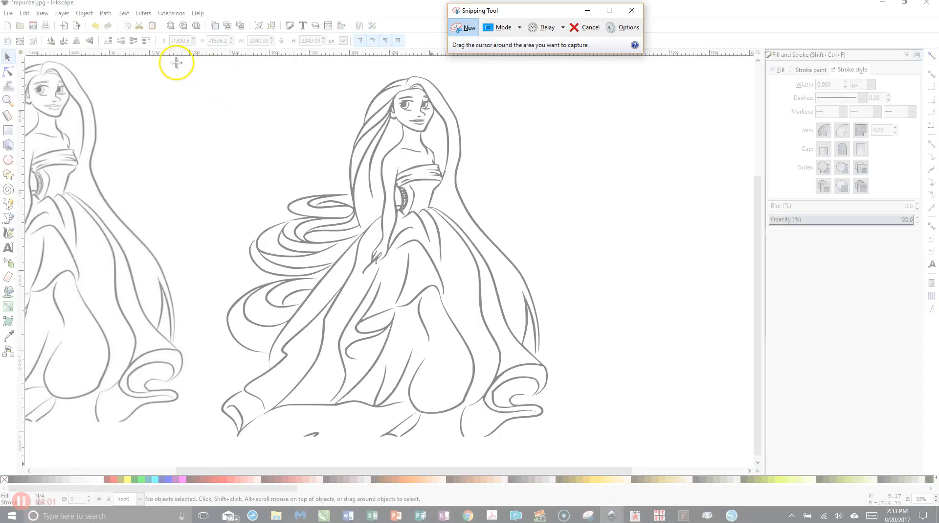
mouse_move(198, 65)
left_mouse_down()
mouse_move(335, 155)
mouse_move(528, 347)
mouse_move(586, 452)
left_mouse_up()
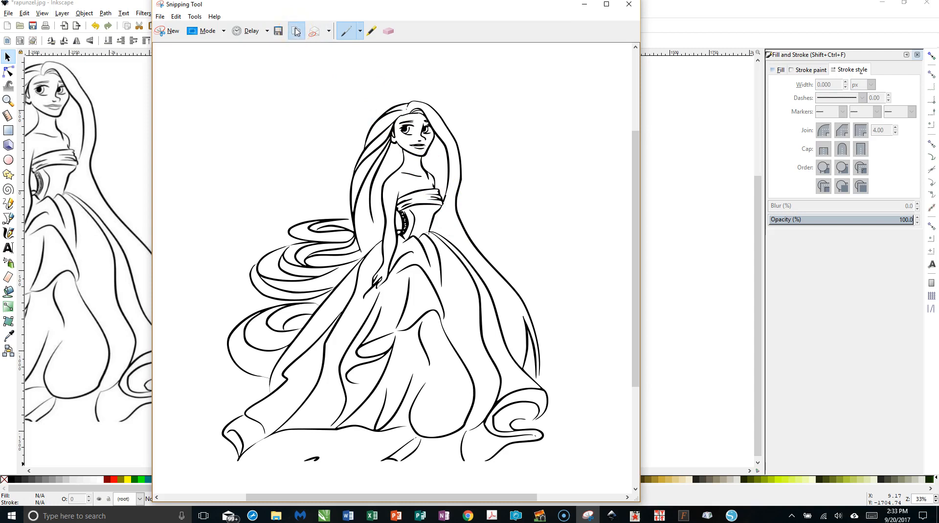
left_click(681, 147)
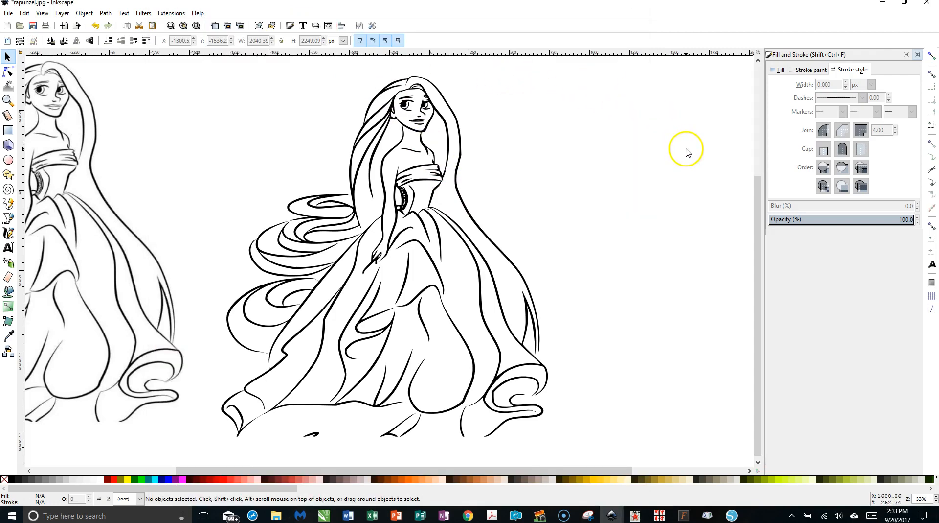
Step: Move the traced figure down and away from the middle of the canvas to clear space, leaving nothing selected
left_click(410, 130)
mouse_move(410, 129)
left_mouse_down()
mouse_move(509, 239)
mouse_move(692, 372)
mouse_move(746, 450)
left_mouse_up()
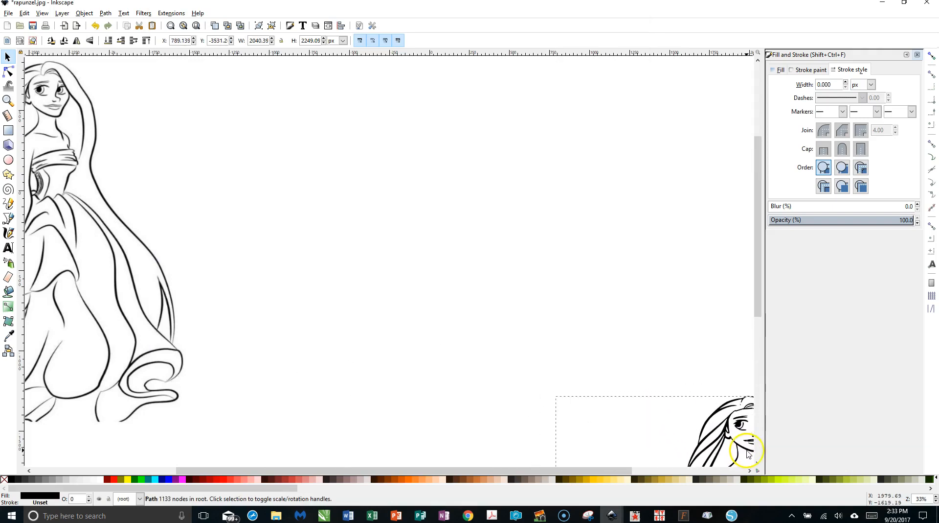
left_click(329, 160)
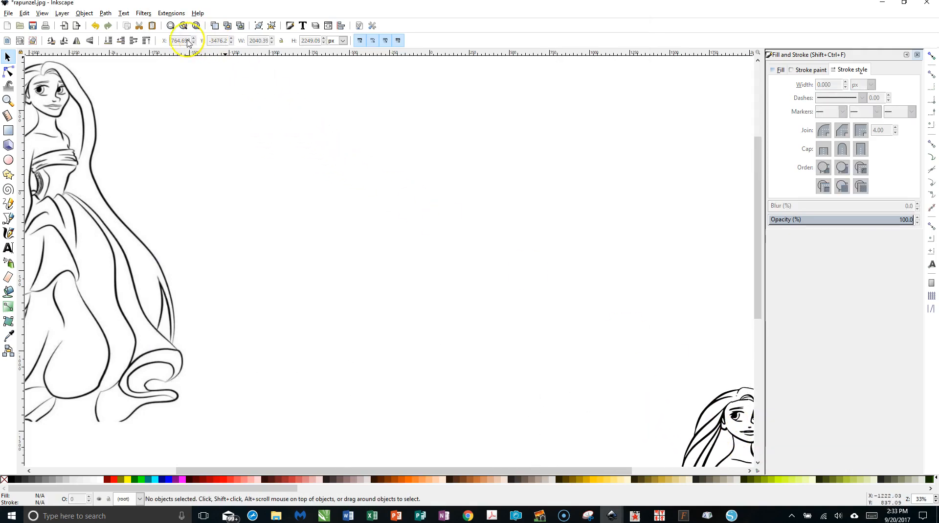
Step: Paste the captured snip in the cleared space and enlarge it to about 2501 by 2507 px
left_click(153, 25)
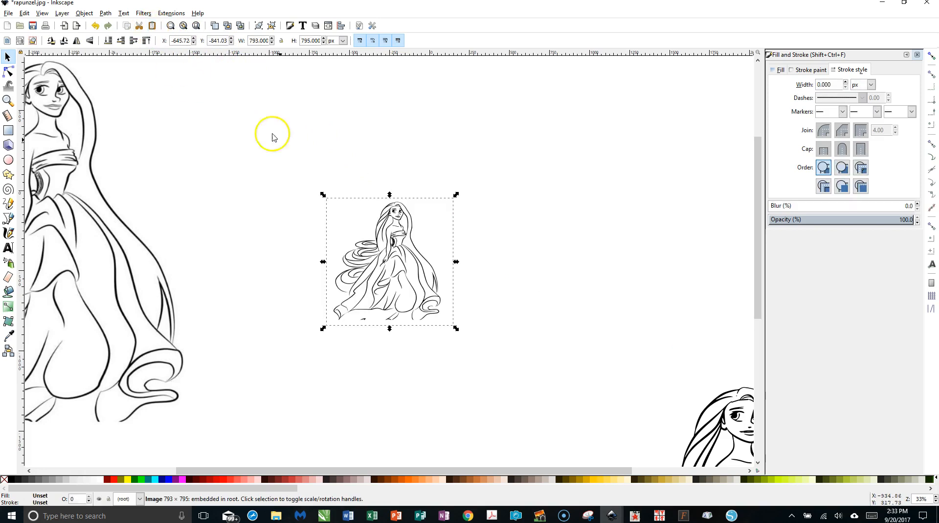
left_click_drag(455, 195, 657, 36)
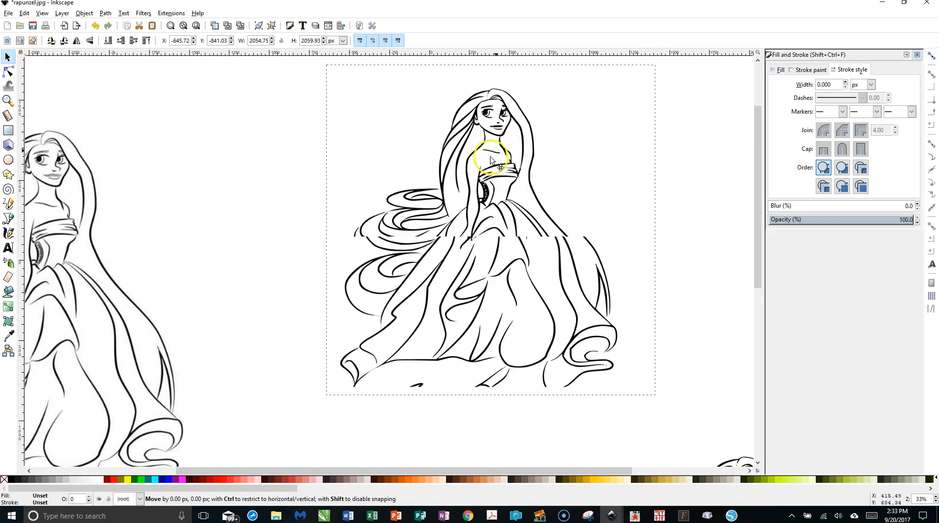
left_click_drag(493, 157, 399, 220)
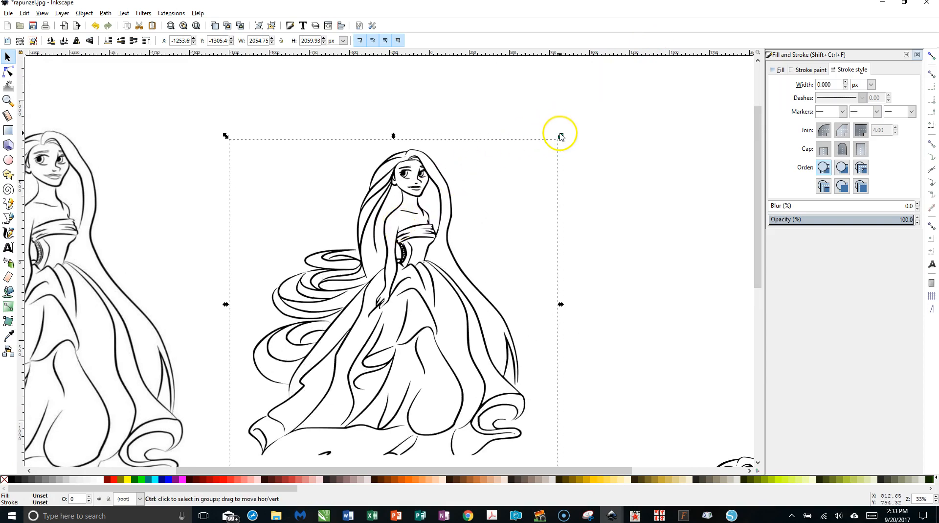
left_click_drag(562, 137, 629, 64)
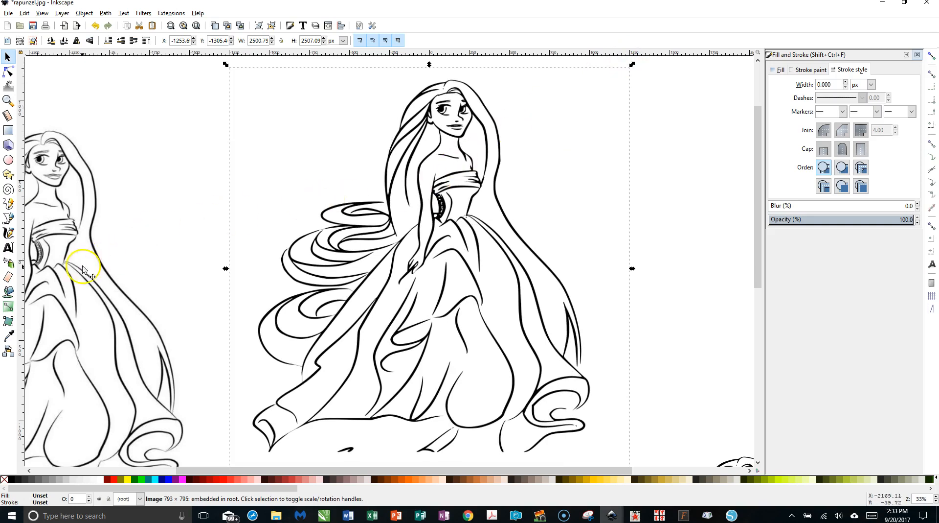
Step: Move the original image farther from the snip and trace it with Trace Bitmap using brightness cutoff at threshold 0.680
left_click_drag(95, 283, 42, 237)
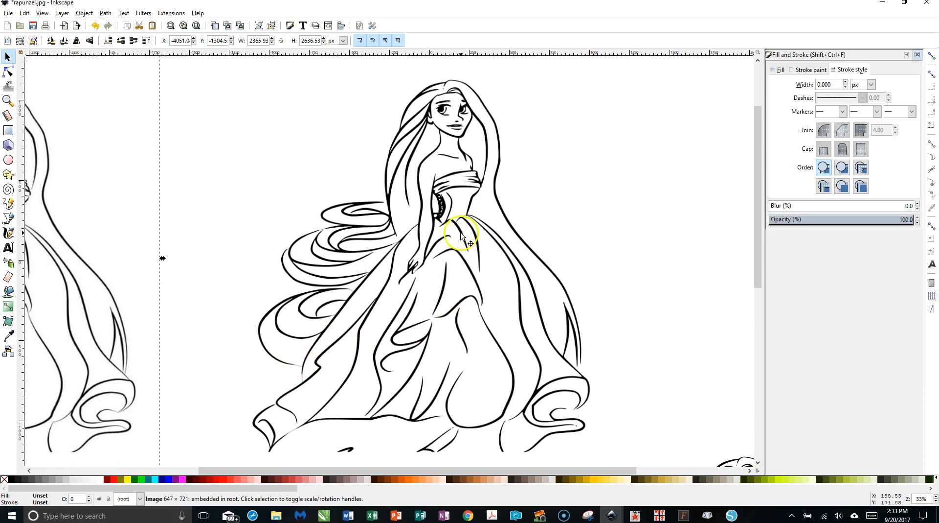
left_click(104, 13)
left_click(113, 44)
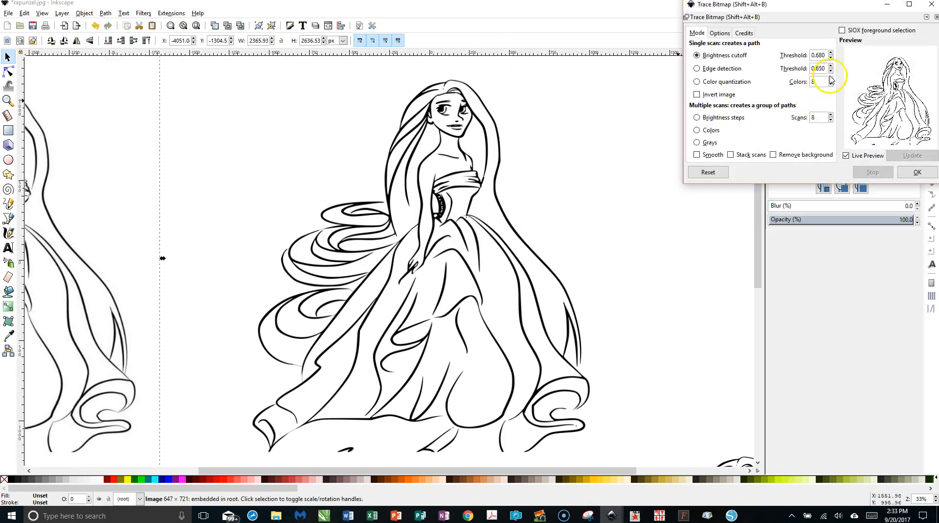
left_click(911, 177)
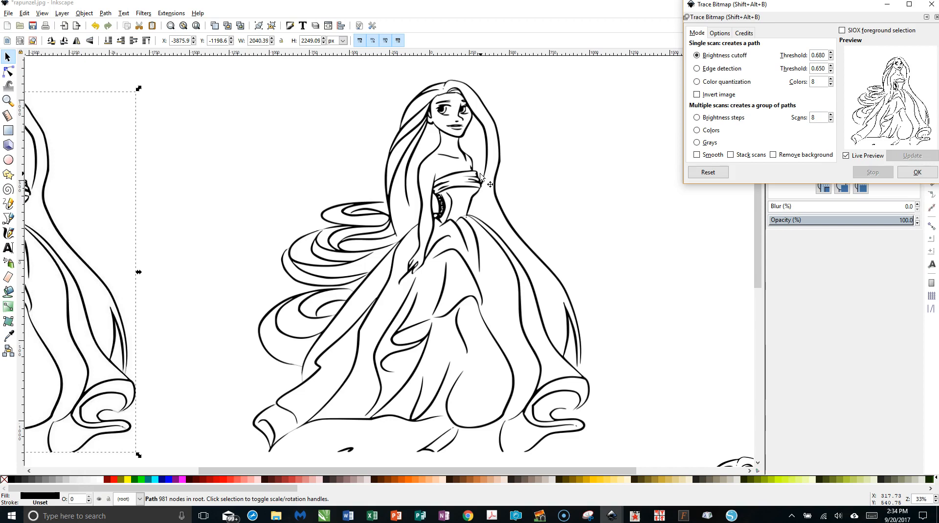
Step: Trace the pasted snip with brightness cutoff at threshold 0.680 and move the resulting path off the bitmap
left_click(254, 120)
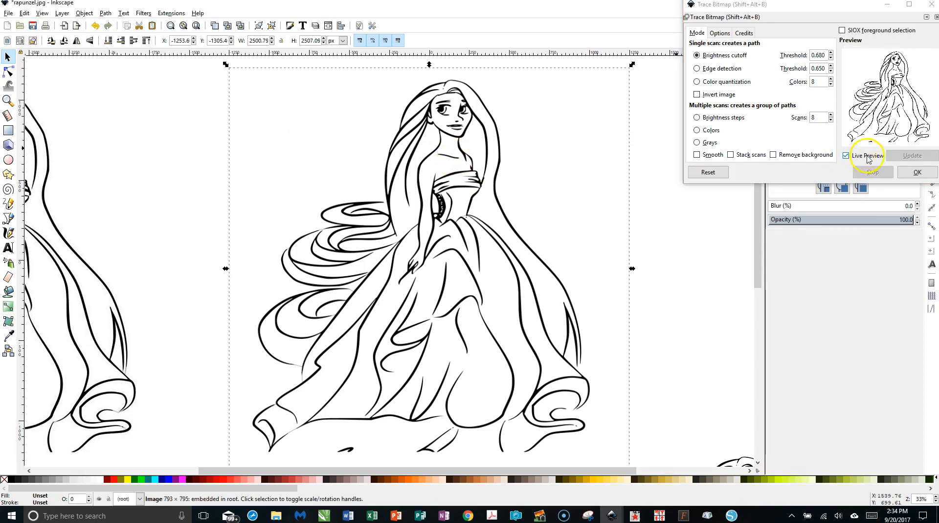
left_click(916, 172)
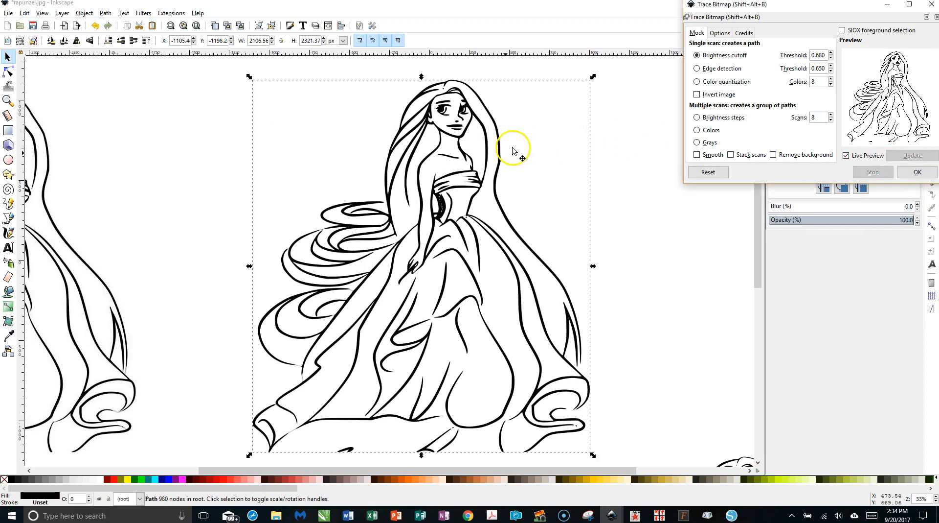
left_click_drag(489, 162, 661, 213)
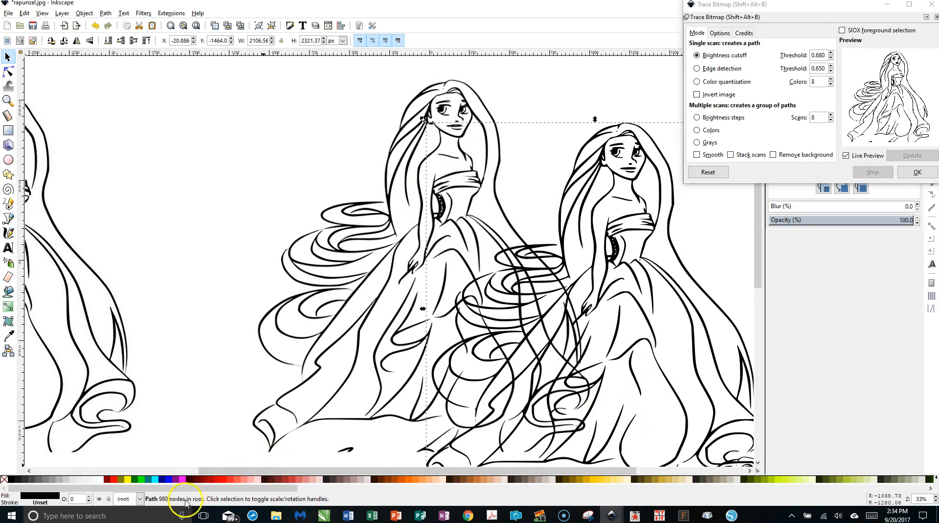
Step: Delete the pasted snip bitmap and move its traced path back to the middle of the canvas
left_click(307, 333)
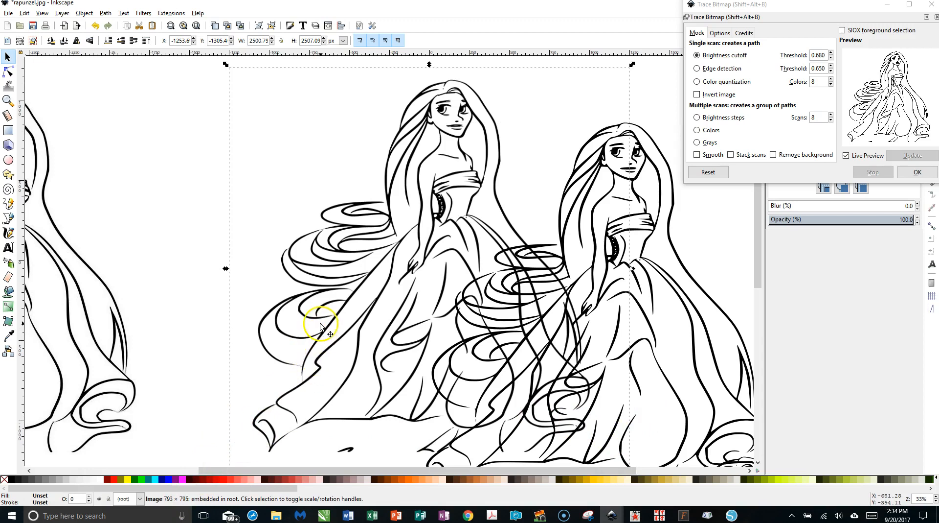
key("Delete")
mouse_move(524, 272)
left_mouse_down()
mouse_move(419, 261)
mouse_move(307, 230)
left_mouse_up()
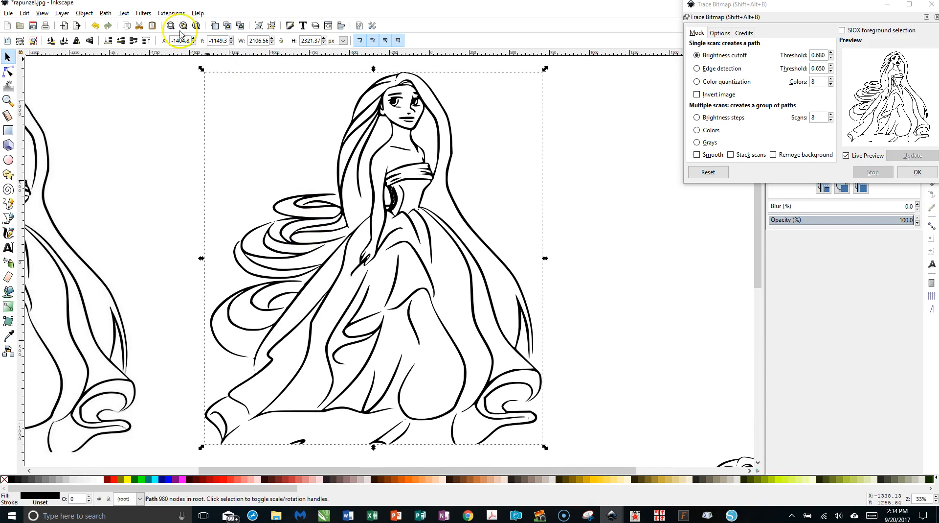
Step: Break apart the central traced figure into separate paths, look over the pieces and clear the selection
left_click(105, 14)
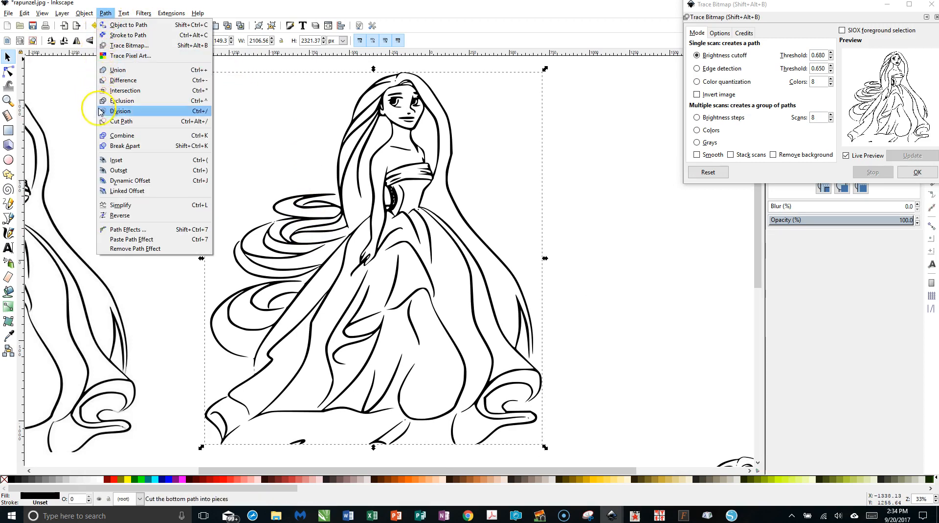
left_click(115, 142)
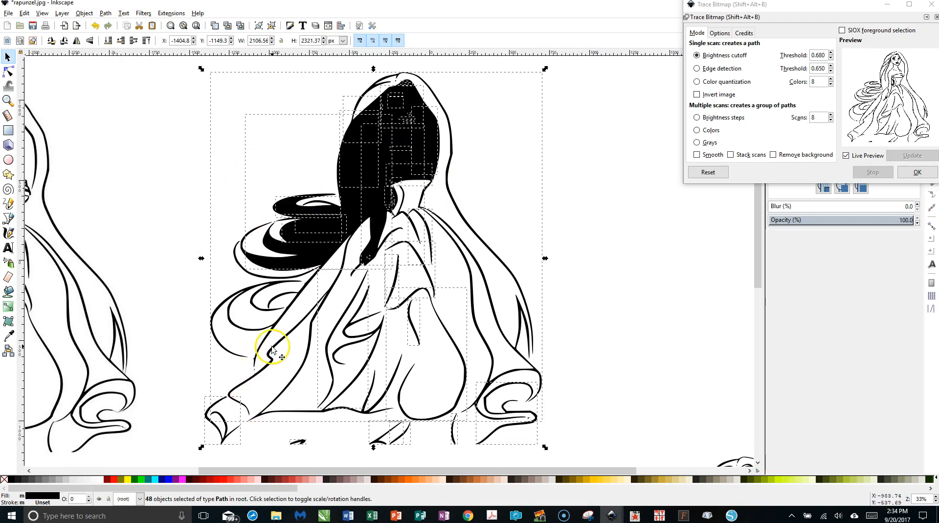
scroll(273, 348, "up", 3)
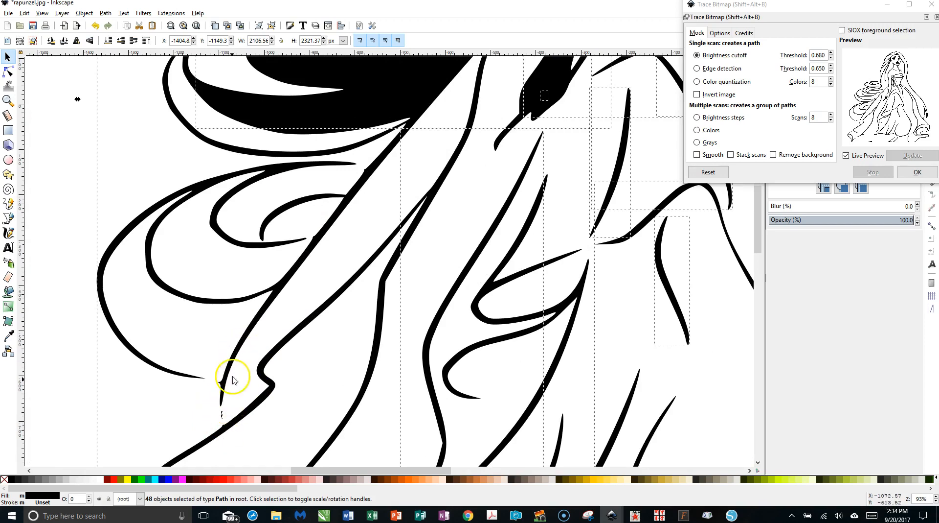
scroll(461, 194, "down", 3)
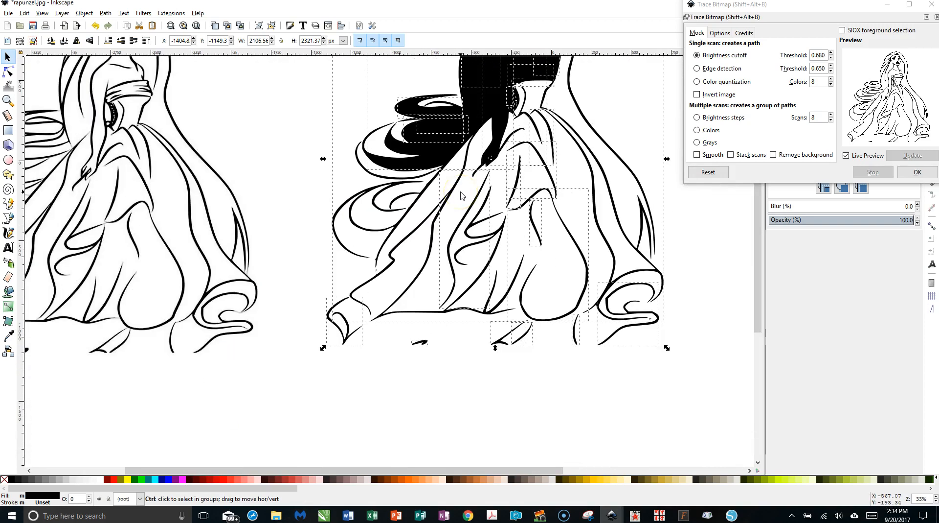
scroll(489, 162, "down", 2)
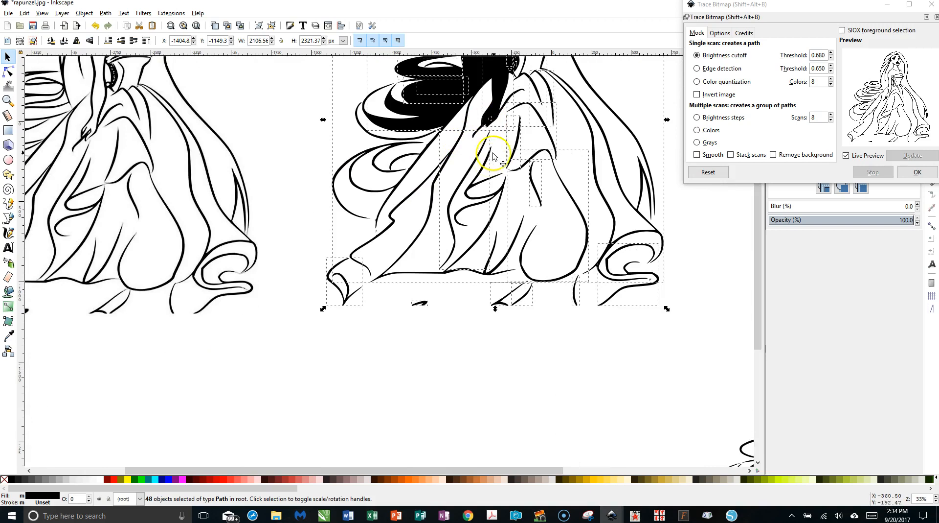
scroll(494, 156, "up", 3)
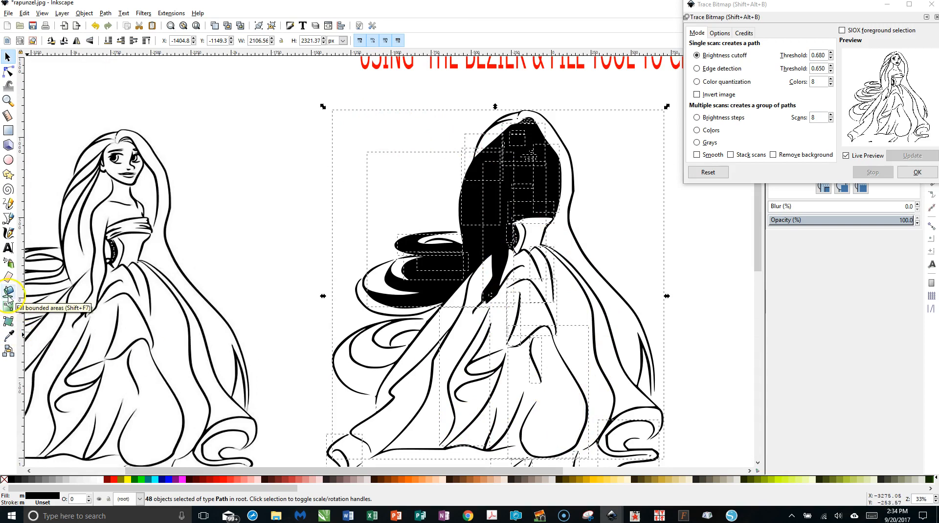
left_click(291, 345)
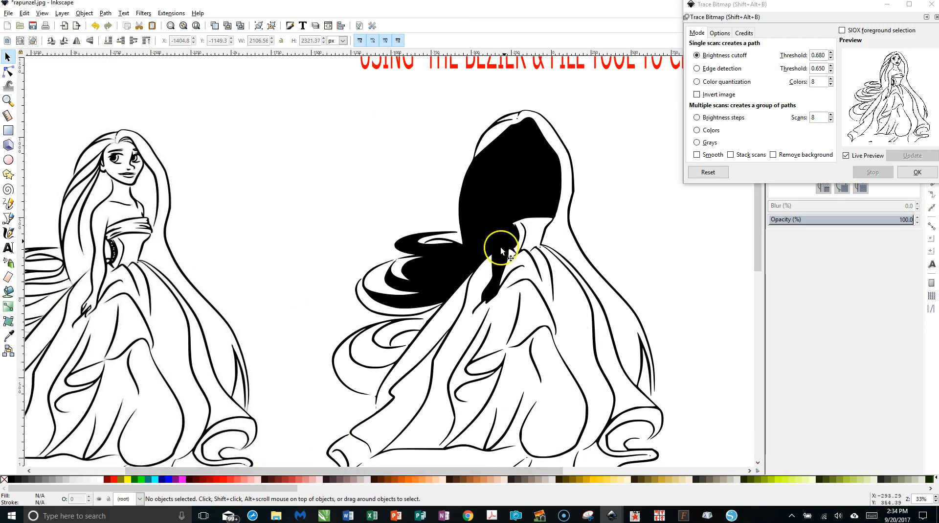
Step: Recolour the solid black hair sections on both sides of the head golden yellow
left_click(477, 188)
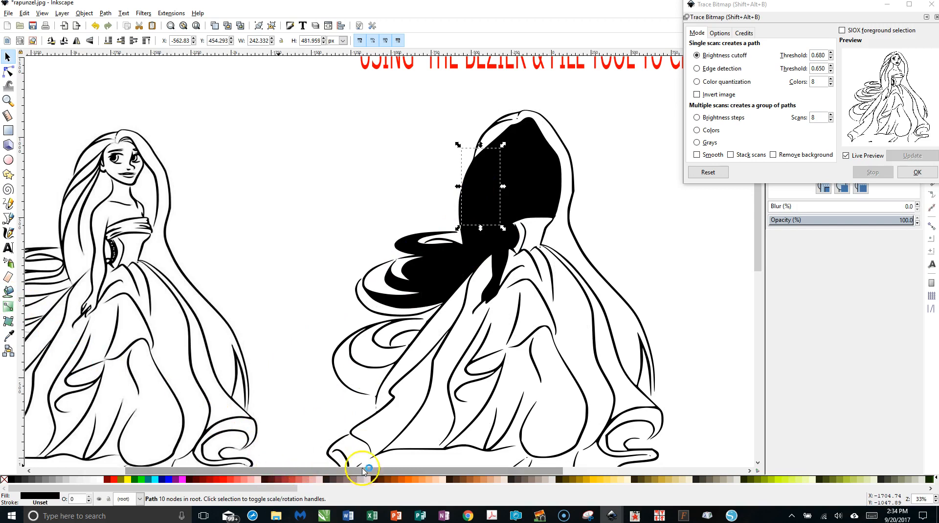
left_click(598, 479)
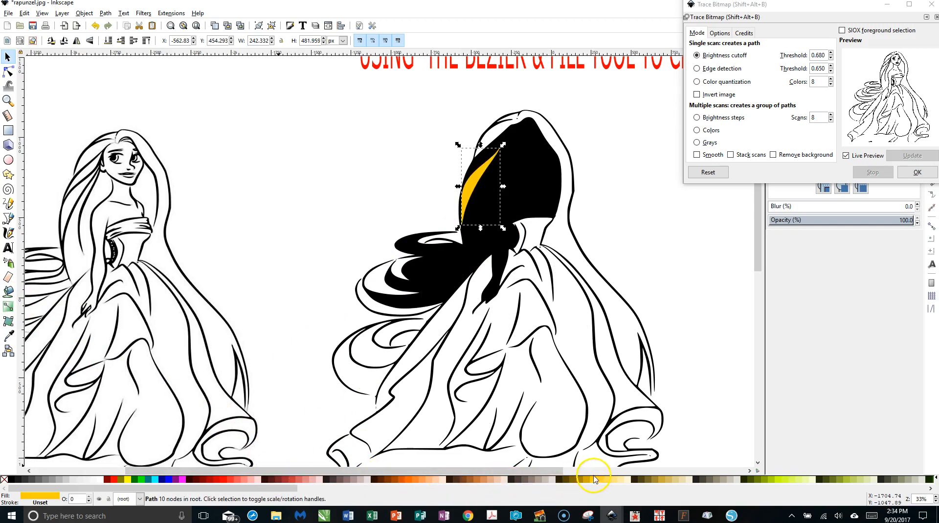
left_click(539, 168)
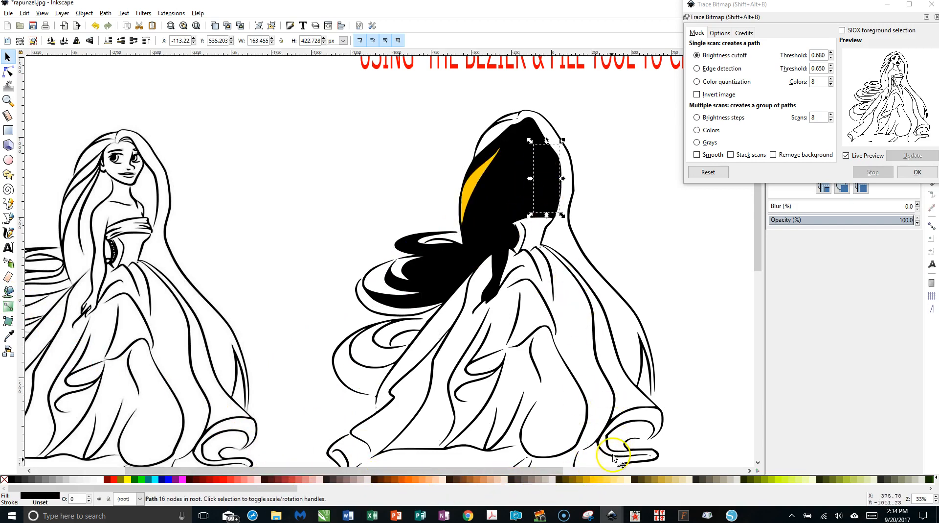
scroll(599, 484, "down", 5)
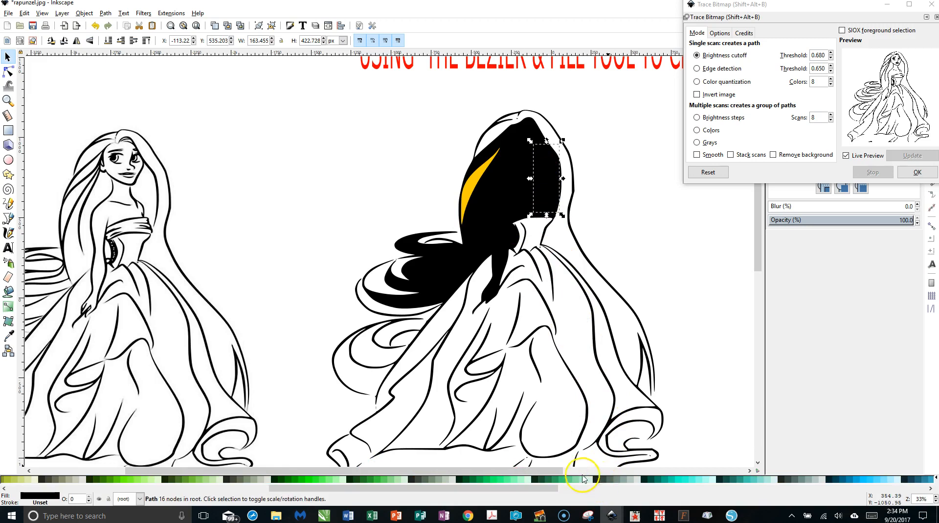
left_click_drag(300, 489, 39, 488)
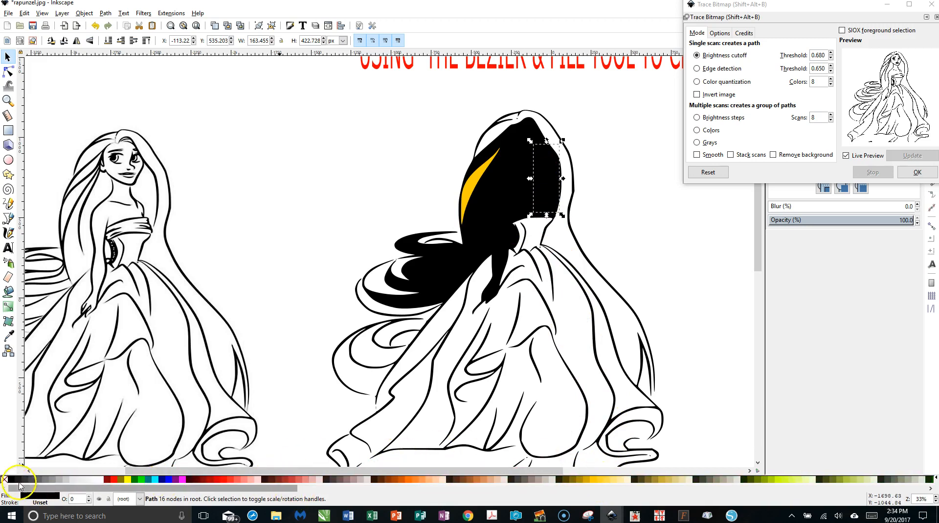
left_click(591, 479)
left_click(612, 181)
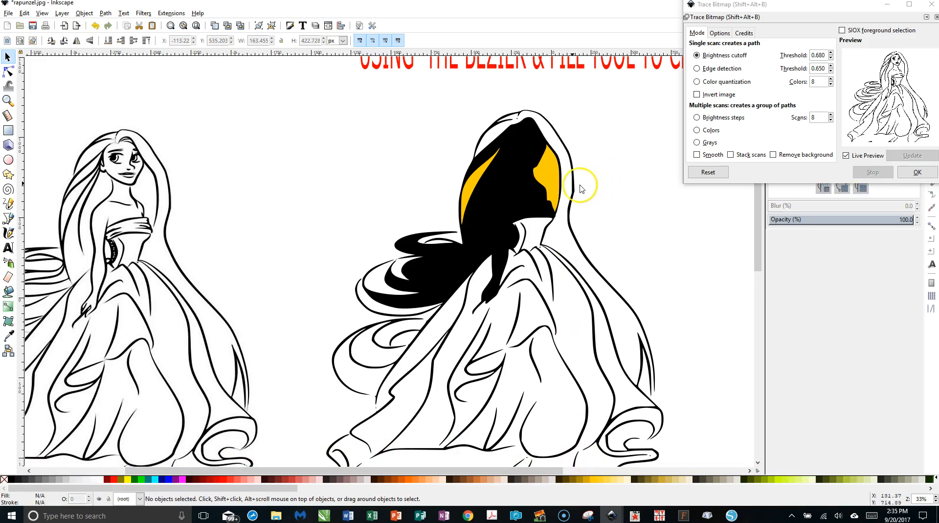
scroll(535, 246, "down", 5)
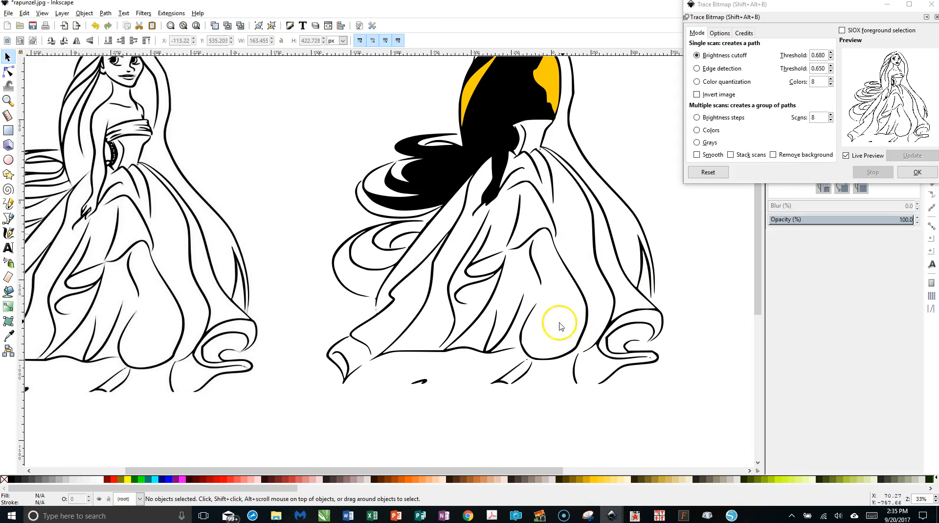
Step: Delete the large outline path of the broken-apart figure along with all its remaining pieces
scroll(390, 303, "up", 2)
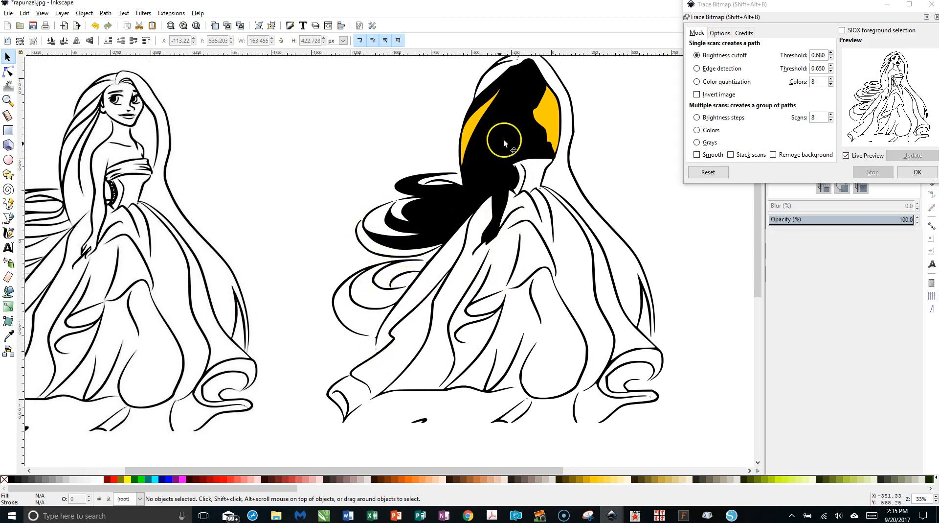
left_click(521, 226)
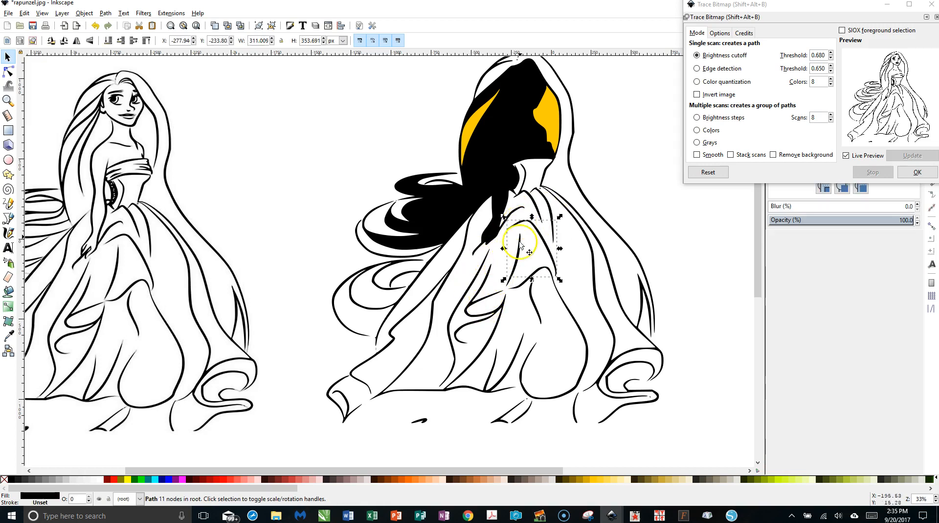
left_click(364, 399)
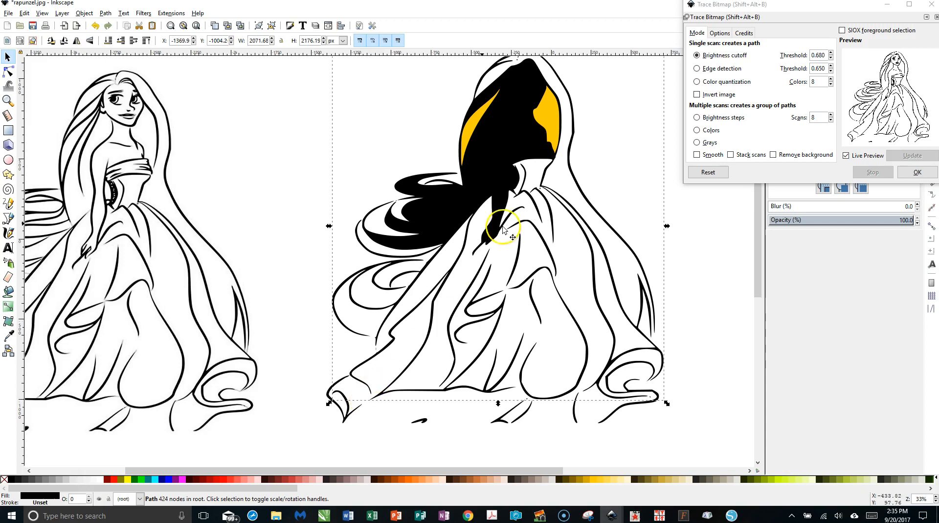
key("Delete")
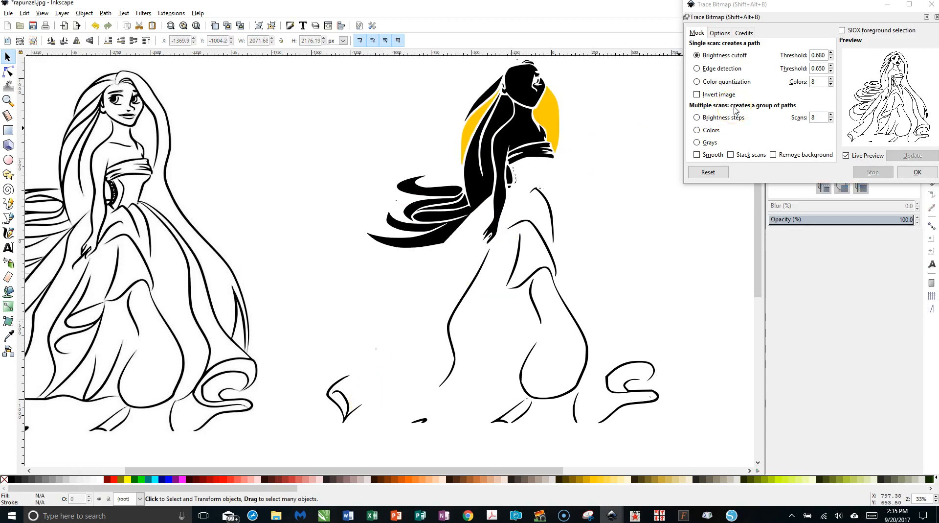
scroll(442, 130, "up", 1)
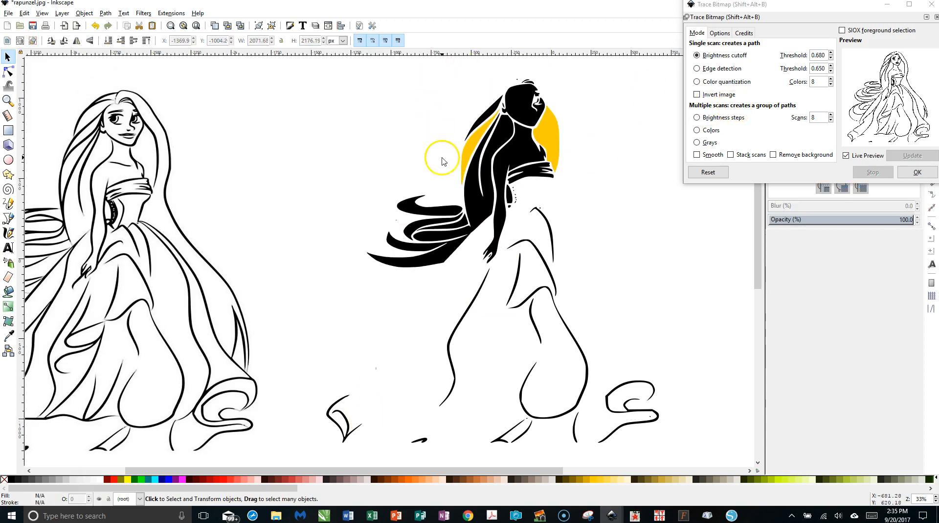
scroll(442, 164, "down", 1)
mouse_move(336, 81)
left_mouse_down()
mouse_move(623, 383)
mouse_move(625, 401)
left_mouse_up()
key("Delete")
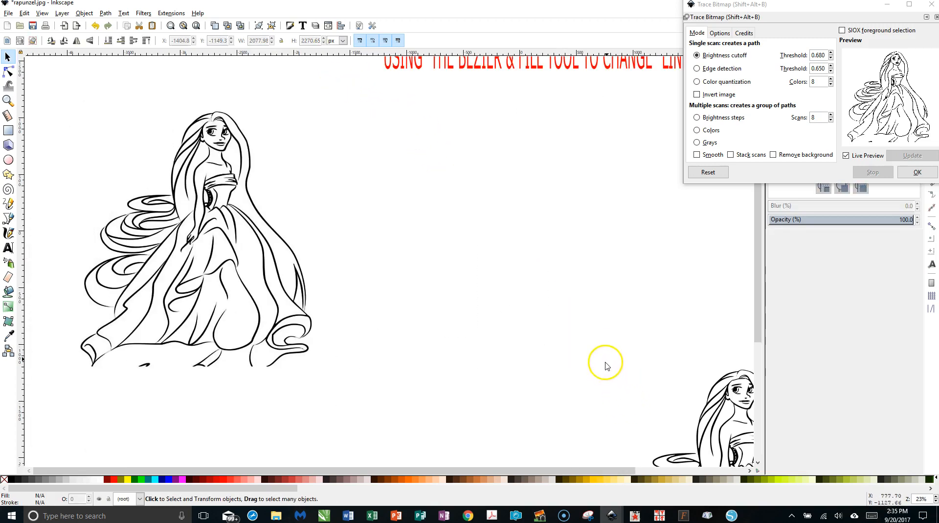
Step: Move the spare traced figure up beside the other one and select the two figures in turn to compare them
left_click(740, 420)
left_click_drag(739, 421, 566, 157)
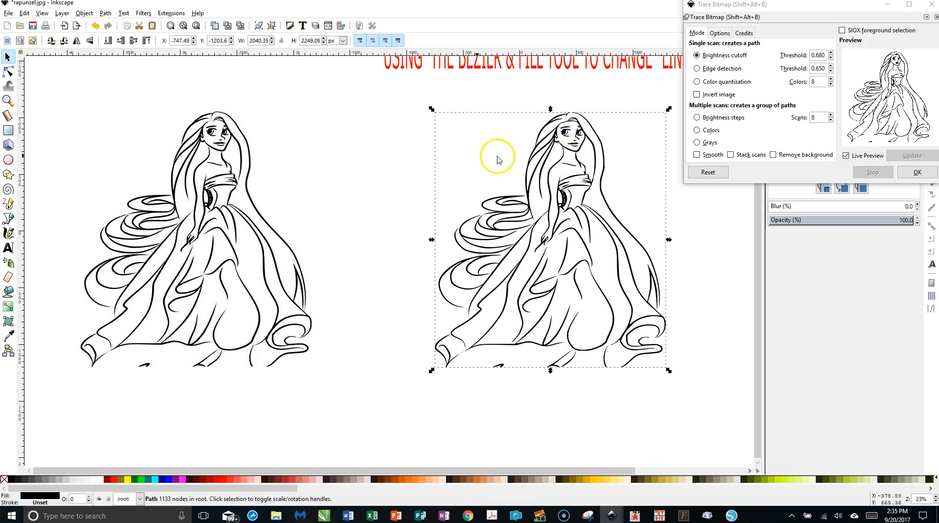
left_click(201, 207)
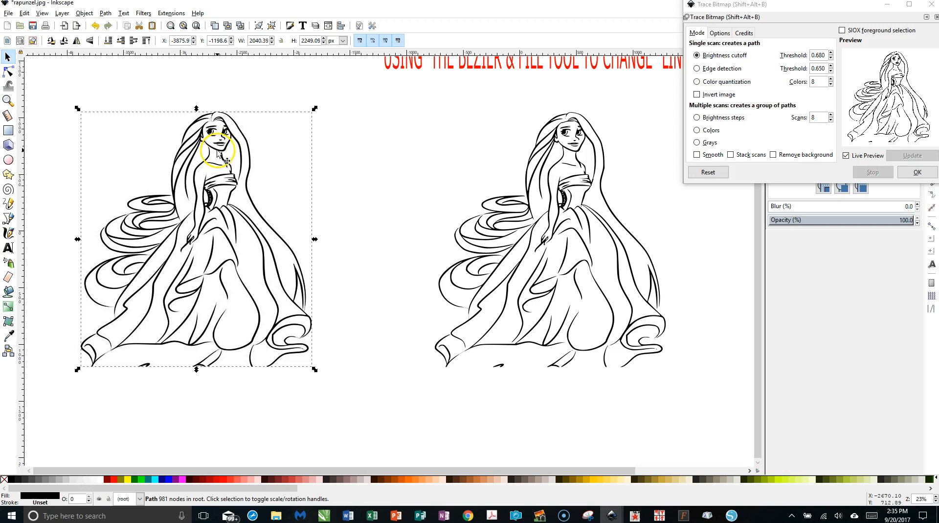
left_click(530, 225)
Step: Delete the two overlapping figures stacked on one side and move the remaining traced figure toward the middle of the canvas
mouse_move(250, 232)
left_mouse_down()
mouse_move(142, 234)
mouse_move(219, 241)
left_mouse_up()
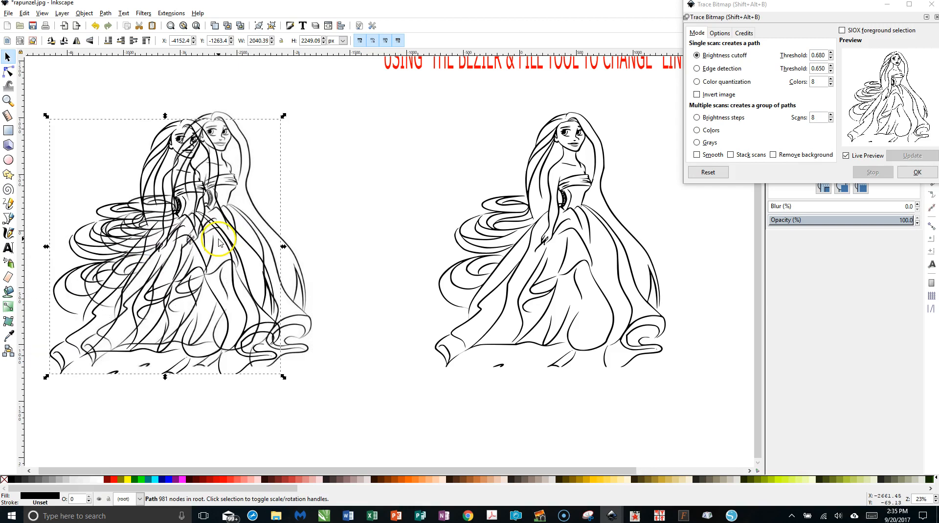
key("Delete")
left_click(218, 228)
key("Delete")
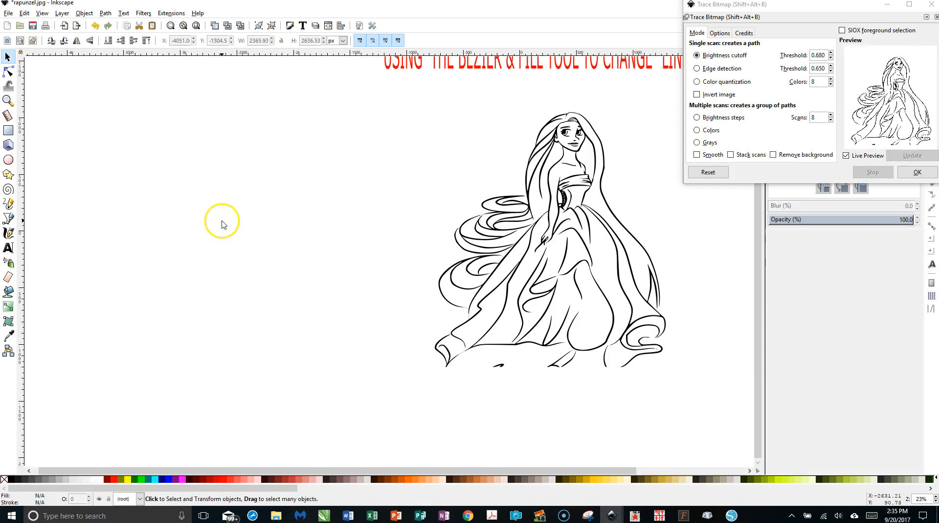
left_click_drag(507, 230, 269, 231)
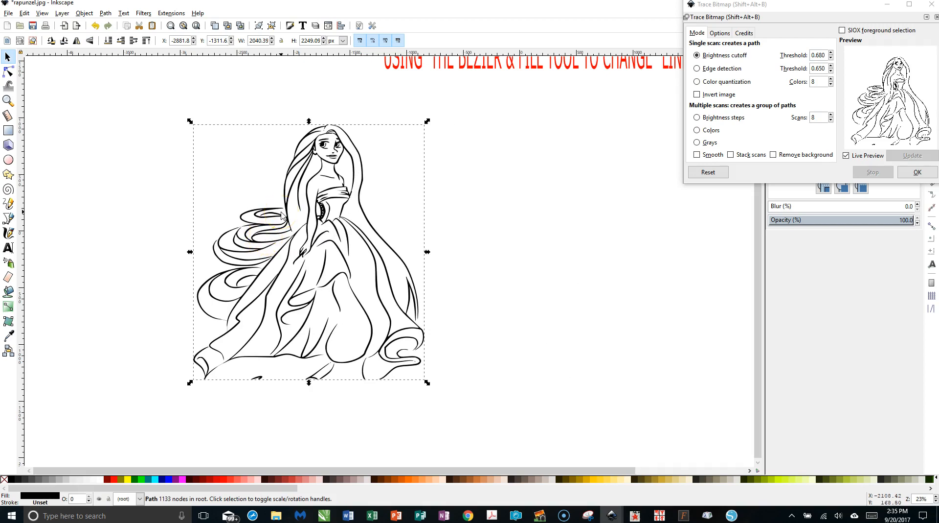
Step: Bridge the gap on the outer edge of the middle hair curl with a short Bezier line, 4 px stroke width
scroll(258, 247, "up", 3)
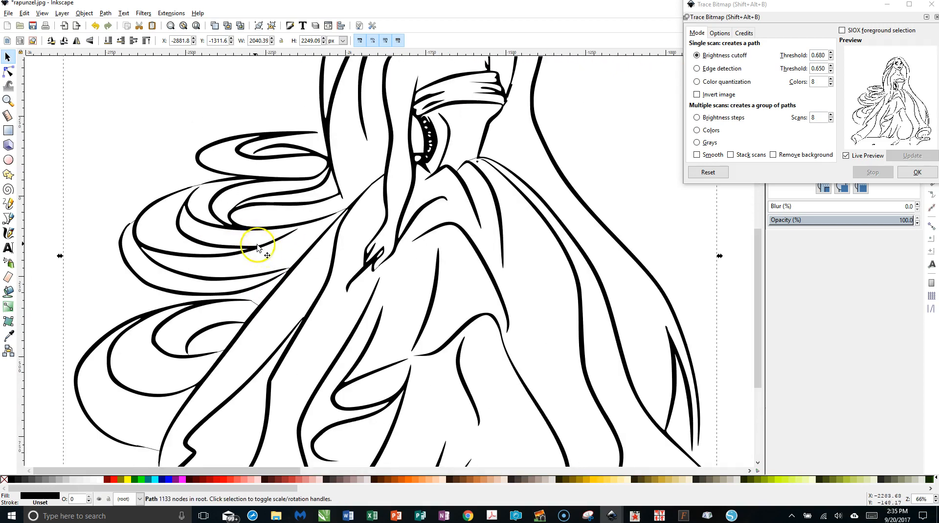
left_click(49, 187)
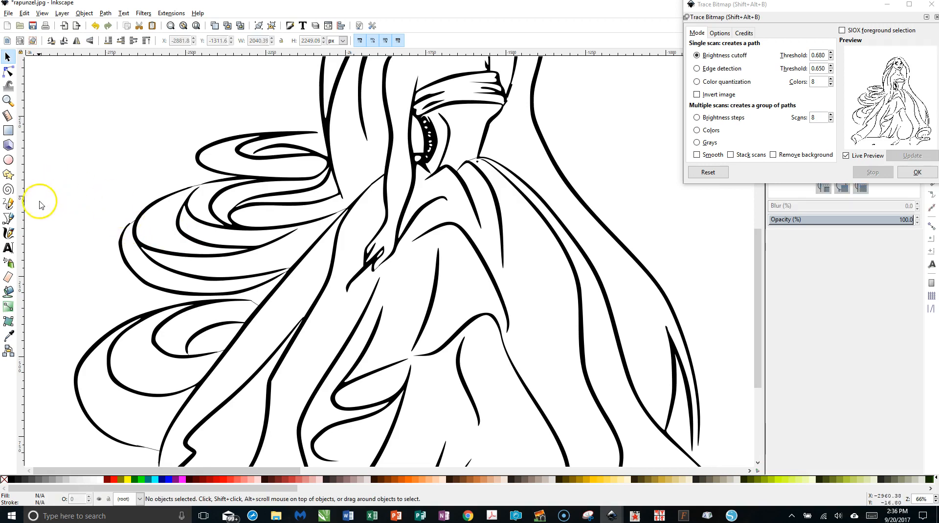
left_click(8, 219)
left_click(129, 223)
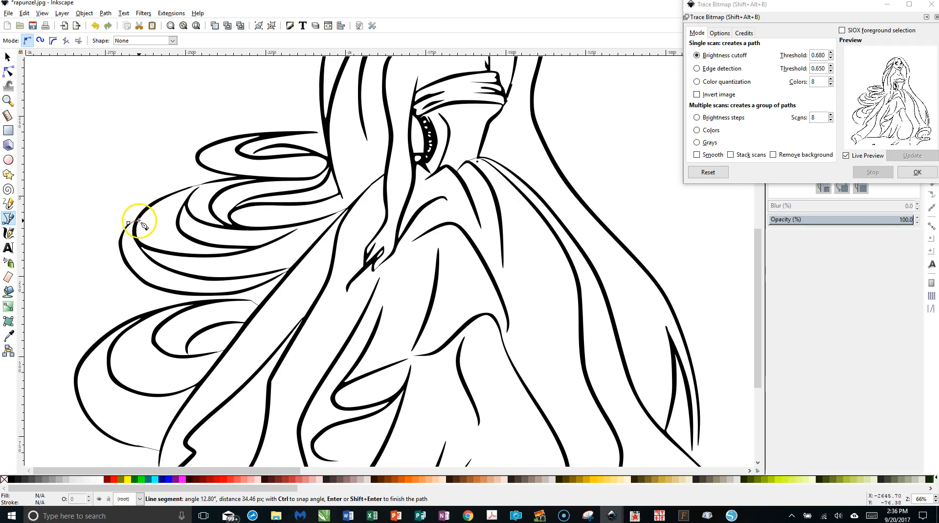
double_click(140, 221)
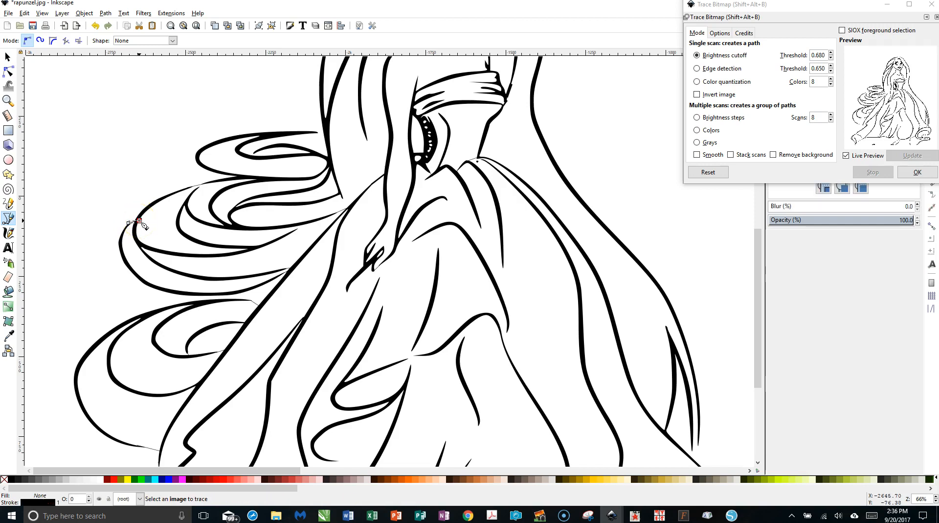
left_click(936, 17)
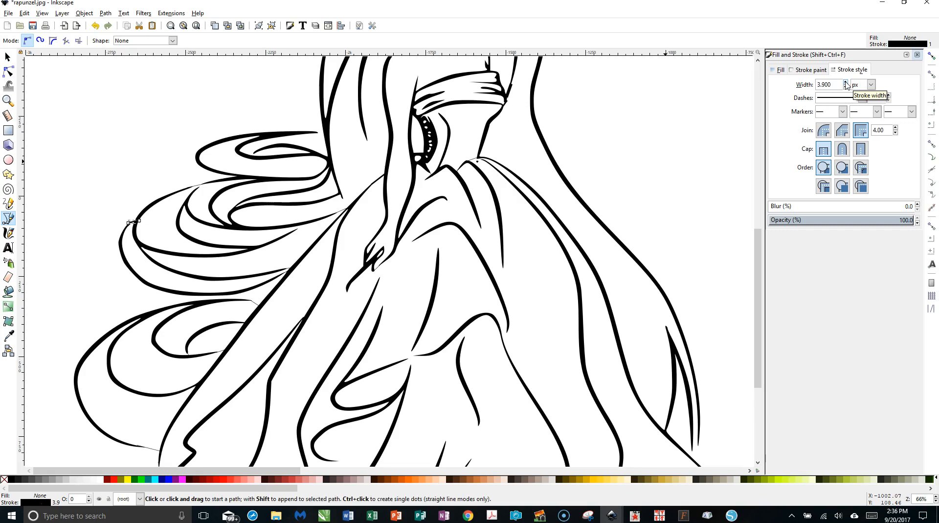
left_click(846, 82)
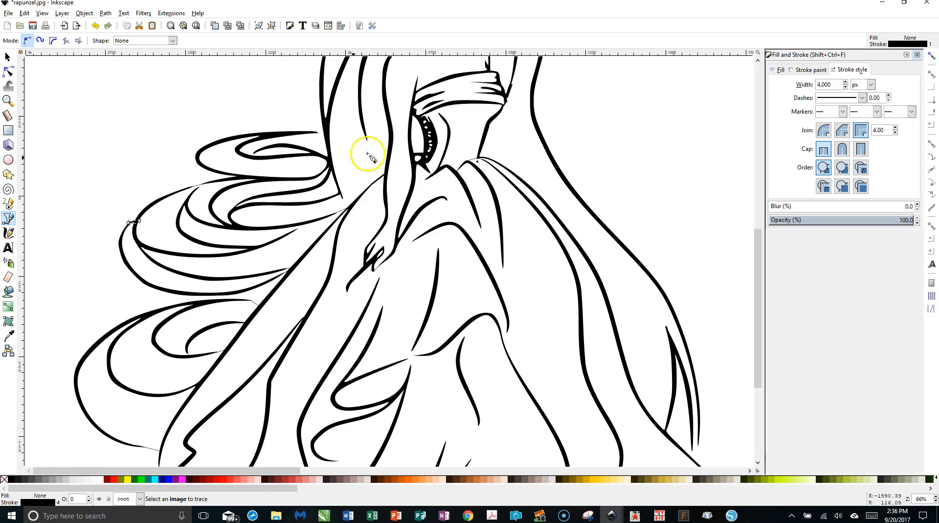
Step: Bridge the gap atop the middle curl with an 8.2 px Bezier line and the lower curl's gap at the dress with a 4.2 px line
left_click_drag(188, 187, 220, 184)
double_click(217, 181)
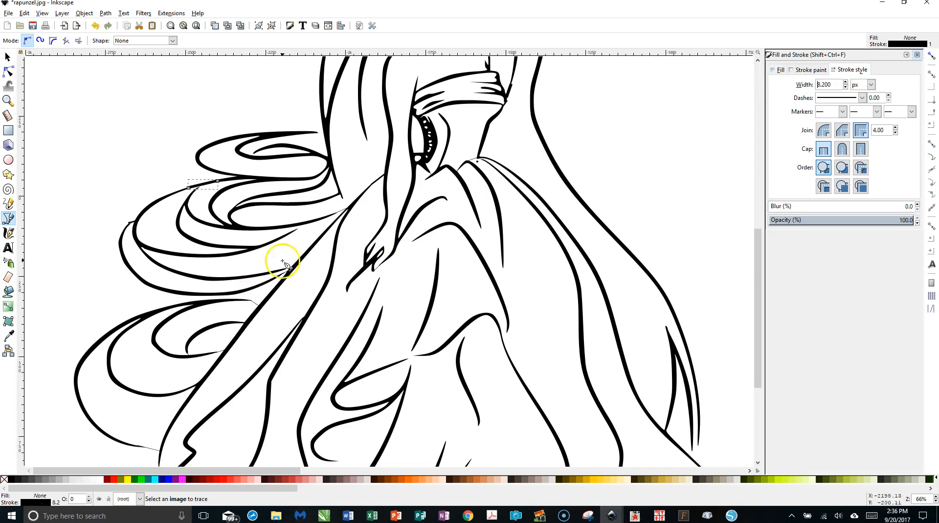
scroll(333, 208, "up", 2)
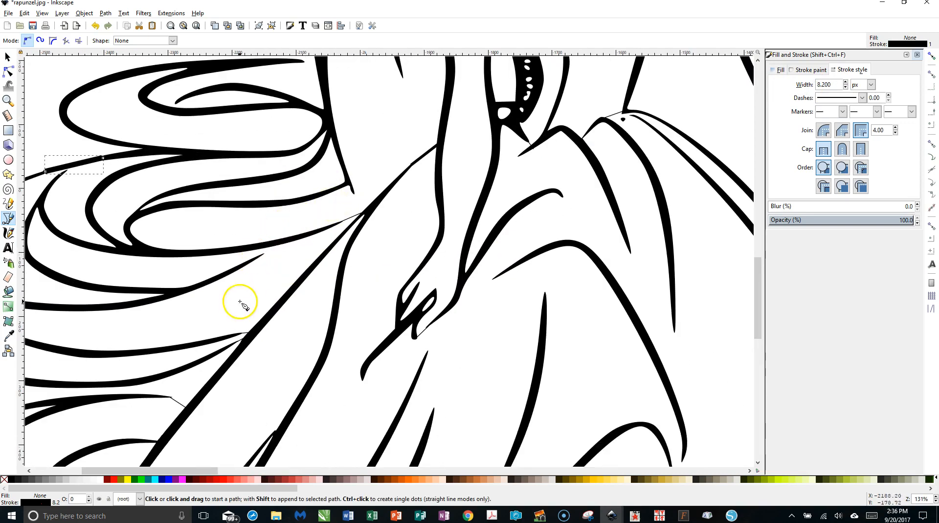
left_click_drag(168, 396, 188, 409)
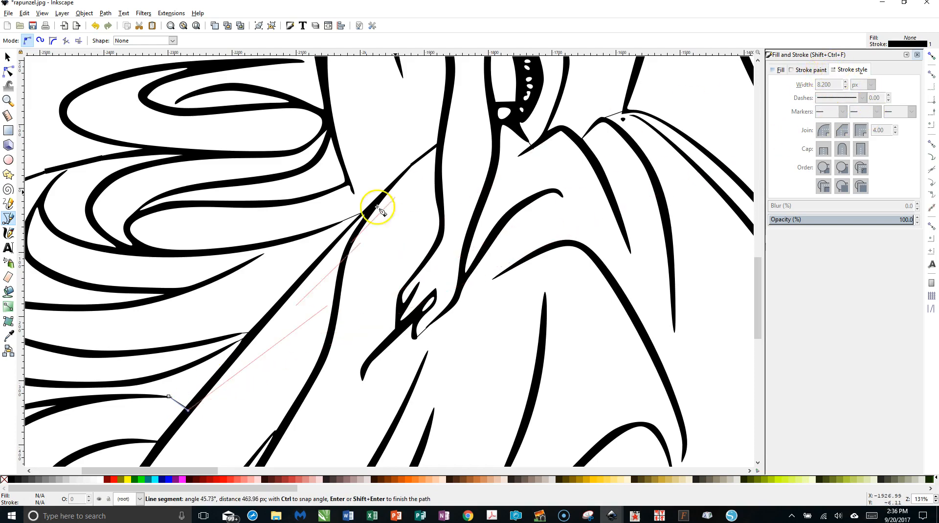
double_click(188, 409)
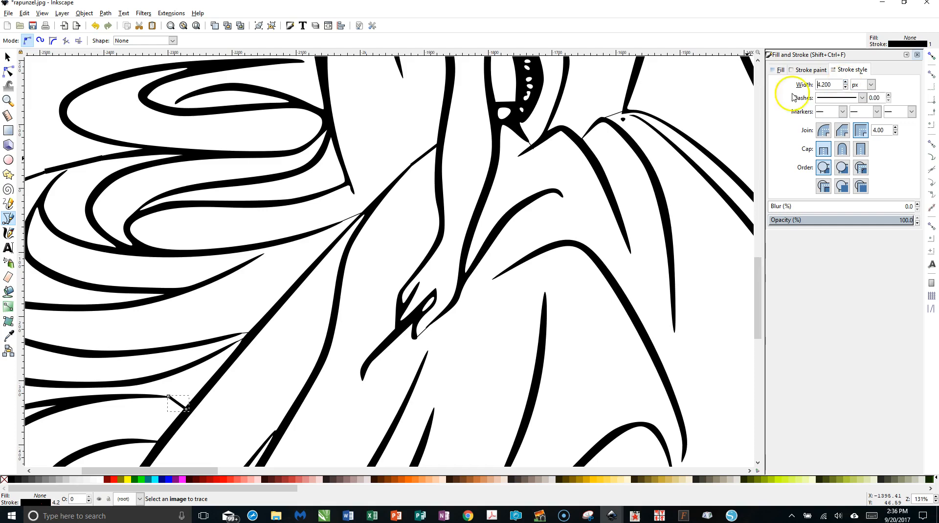
left_click(7, 56)
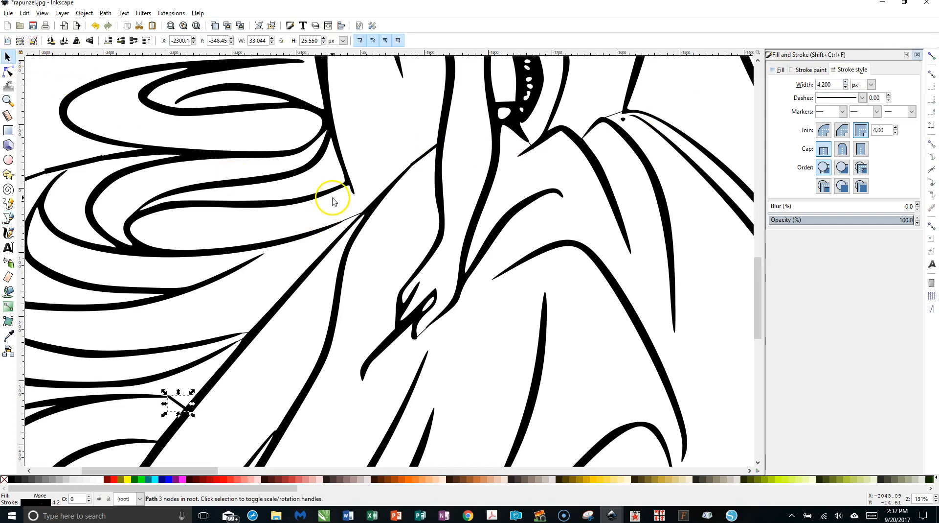
Step: Clear the selection and reset the paint bucket parameters to their defaults
scroll(411, 230, "down", 4)
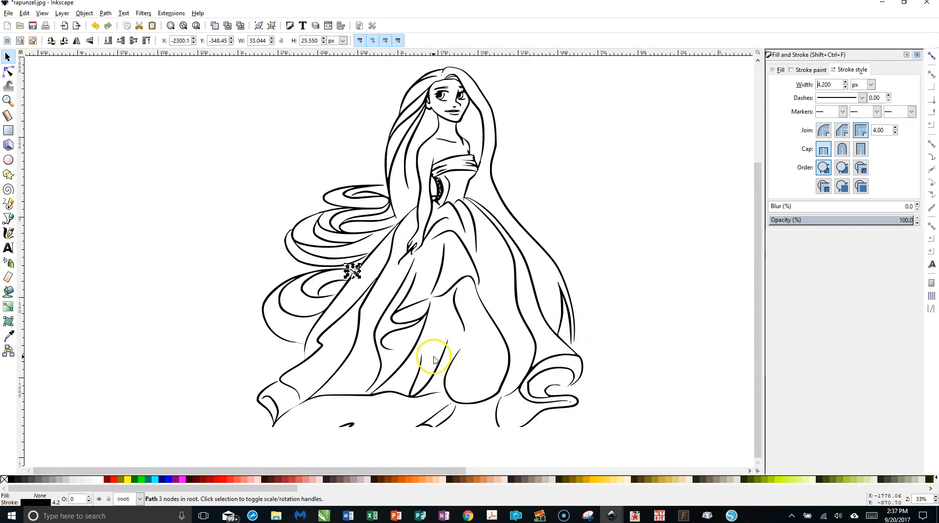
scroll(412, 205, "up", 2)
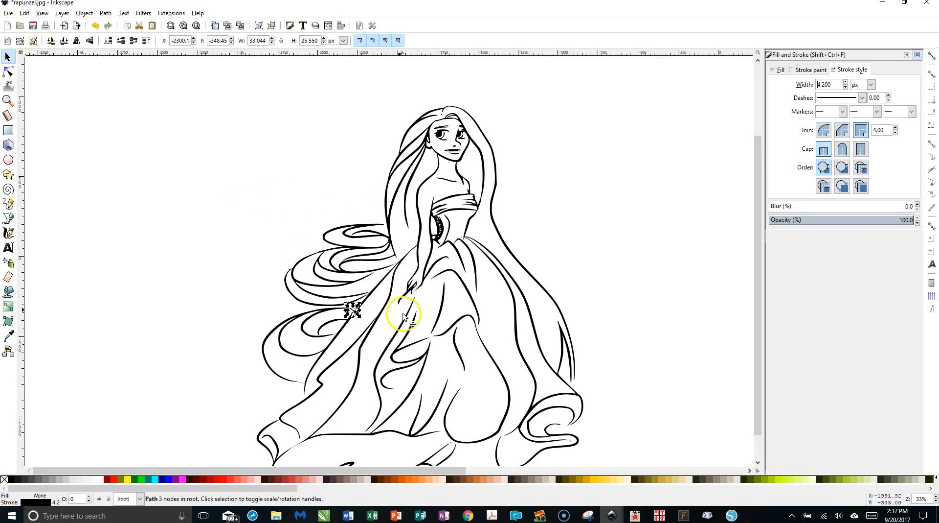
scroll(397, 308, "up", 1)
scroll(398, 309, "up", 1)
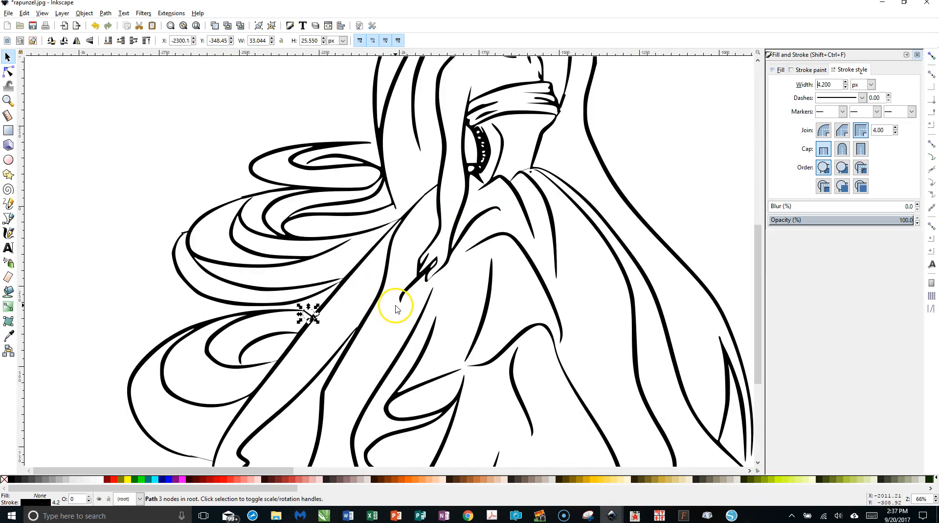
left_click(179, 134)
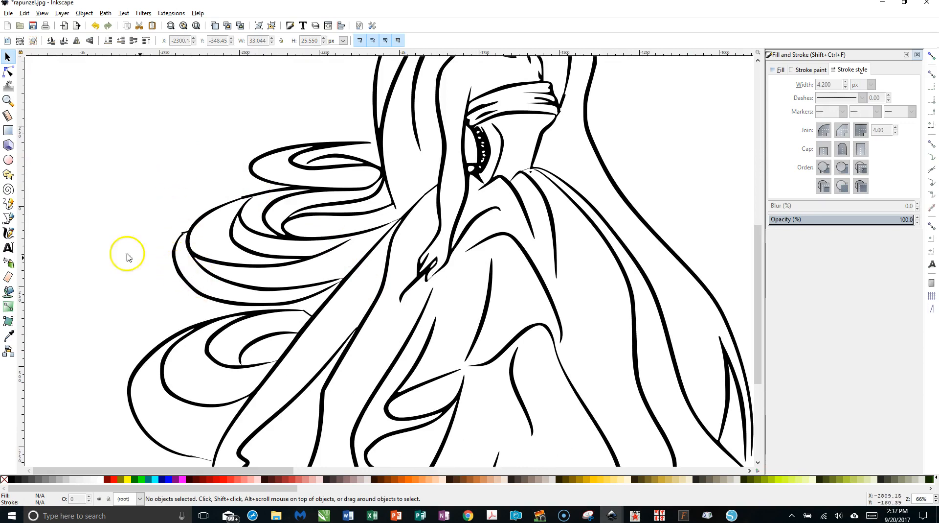
left_click(9, 290)
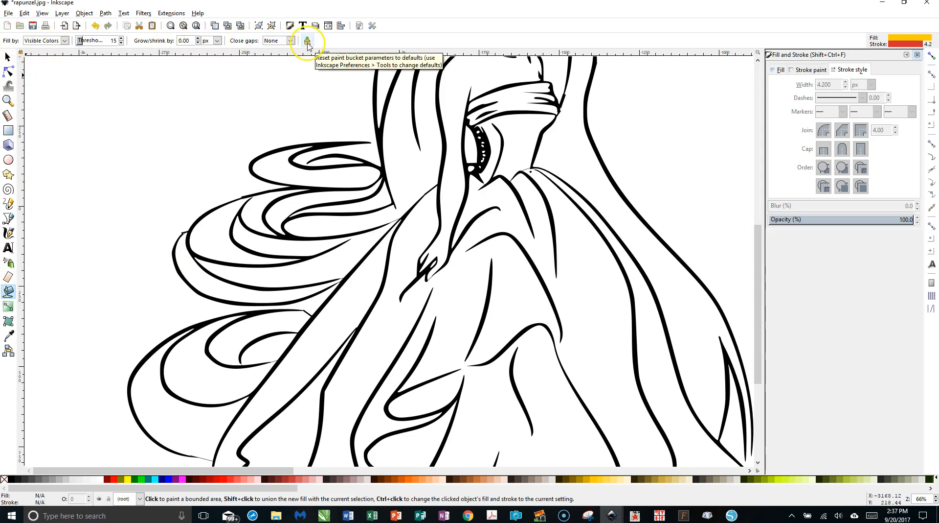
left_click(307, 42)
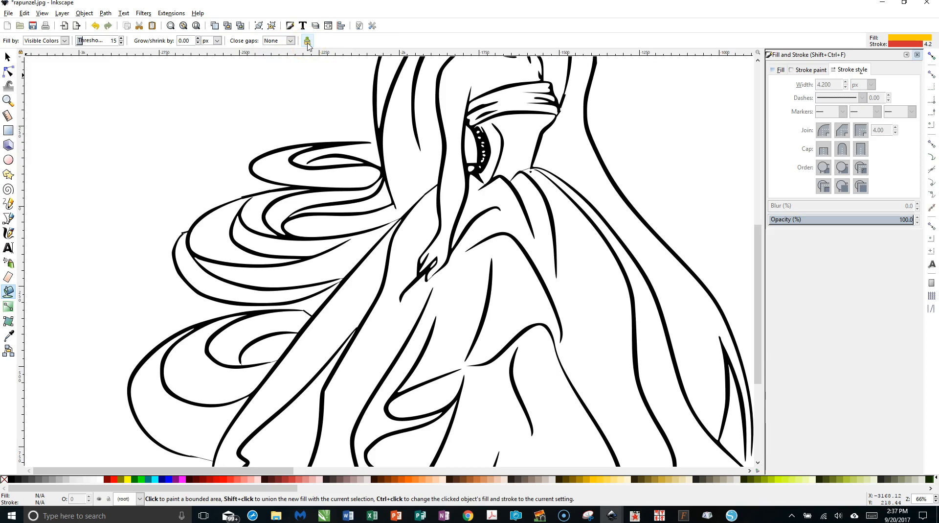
Step: Bucket-fill the outermost strand of the middle hair curl golden yellow and remove the fill shape's stroke
left_click(182, 244)
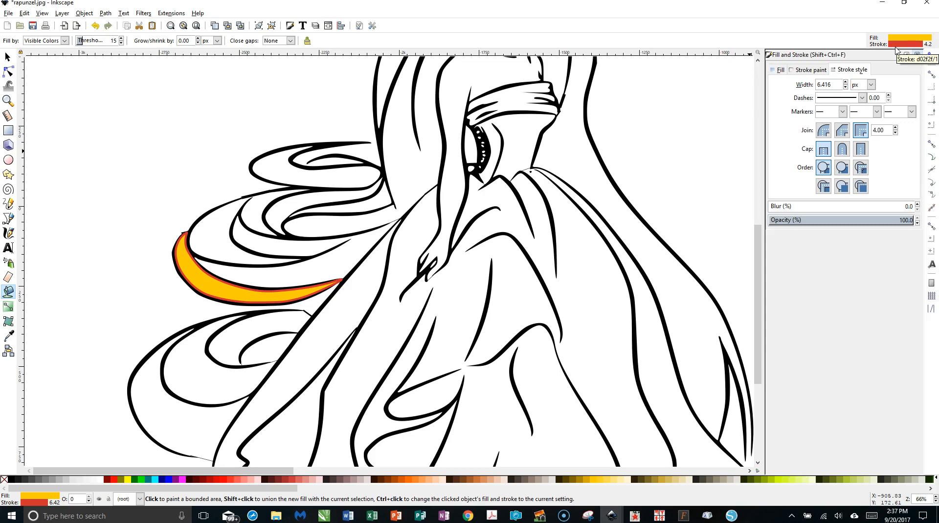
left_click(808, 70)
left_click(779, 86)
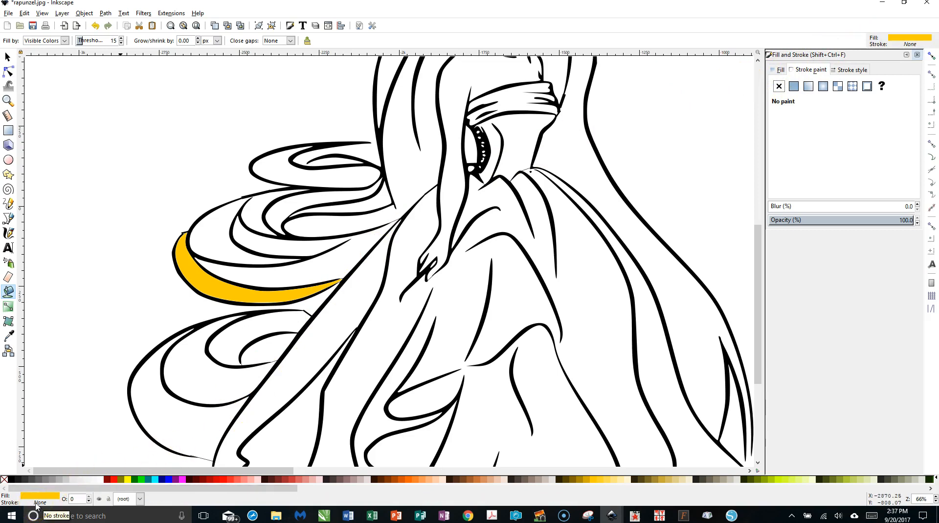
Step: Bucket-fill the other closed strands of the middle curl, the upper curl and the inner lower curl golden yellow without a stroke
left_click(226, 212)
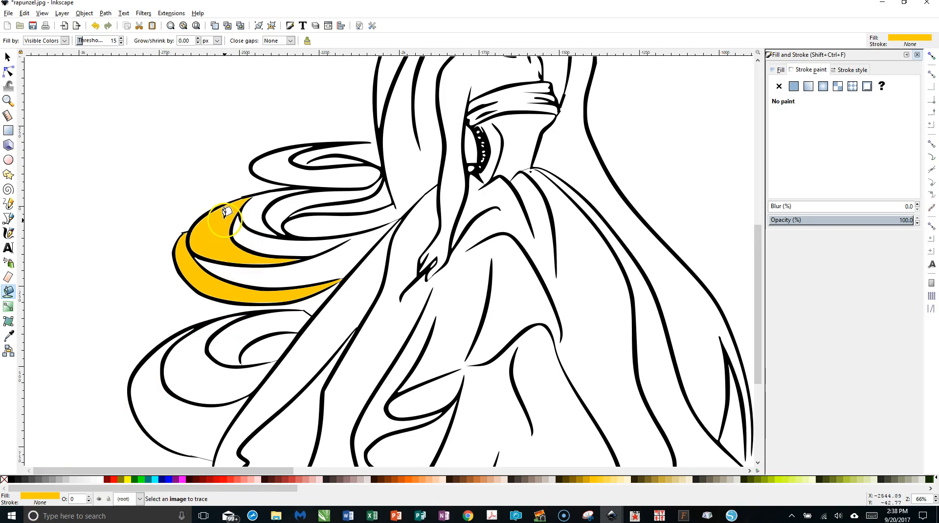
left_click(293, 168)
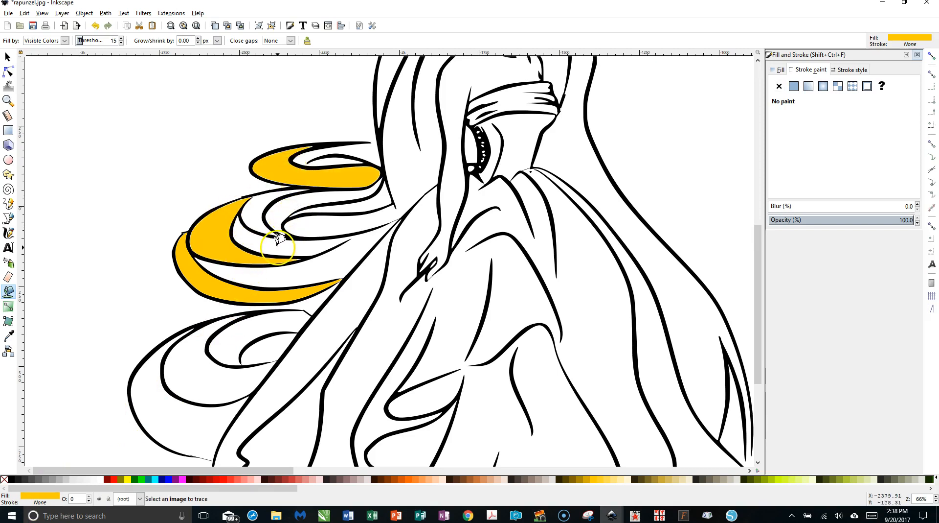
left_click(332, 254)
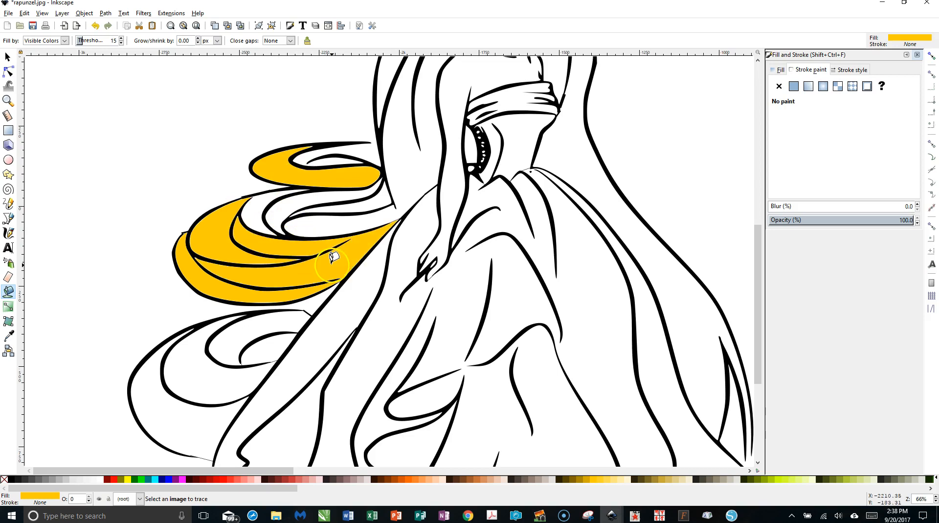
left_click(236, 349)
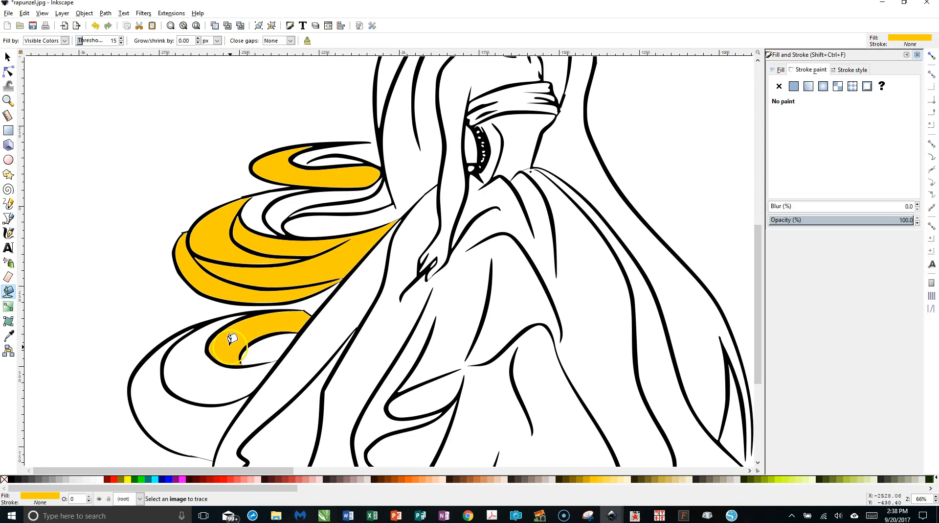
scroll(236, 349, "up", 3, "ctrl")
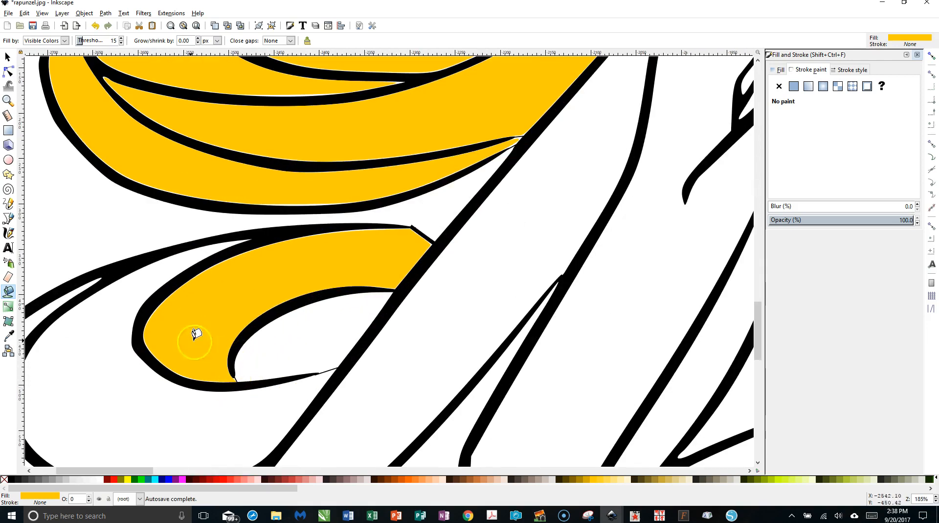
Step: Bucket-fill the middle and outermost strands of the lower hair curl golden yellow, closing the Fill and Stroke settings in between
left_click(99, 325)
scroll(166, 318, "down", 2)
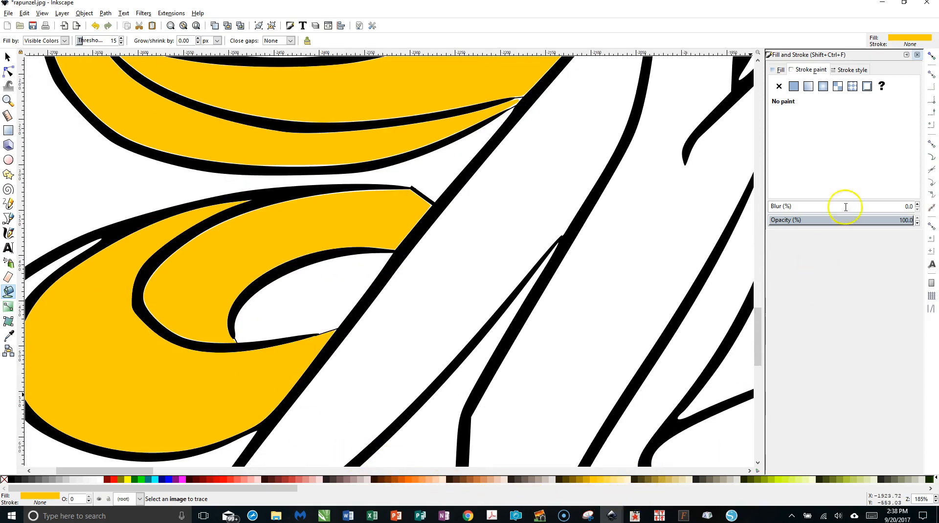
left_click(918, 55)
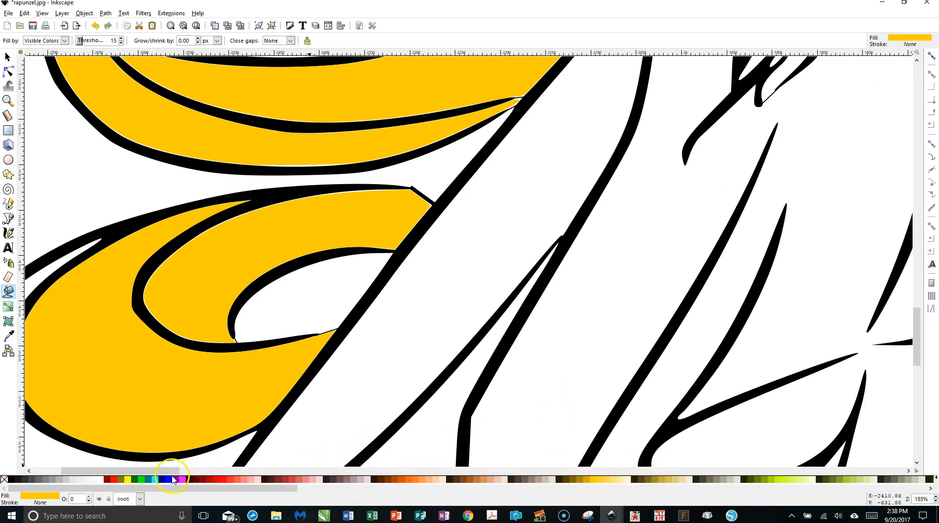
left_click_drag(168, 471, 130, 474)
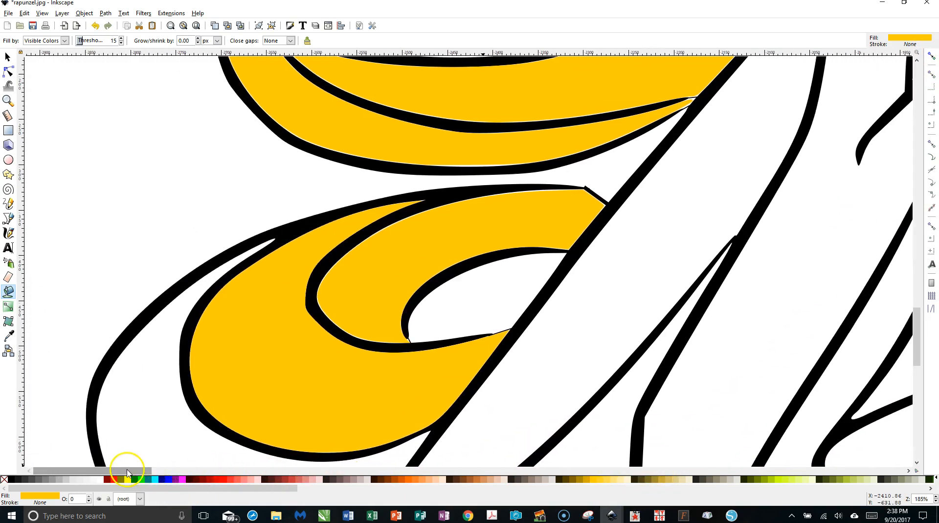
scroll(218, 314, "down", 5)
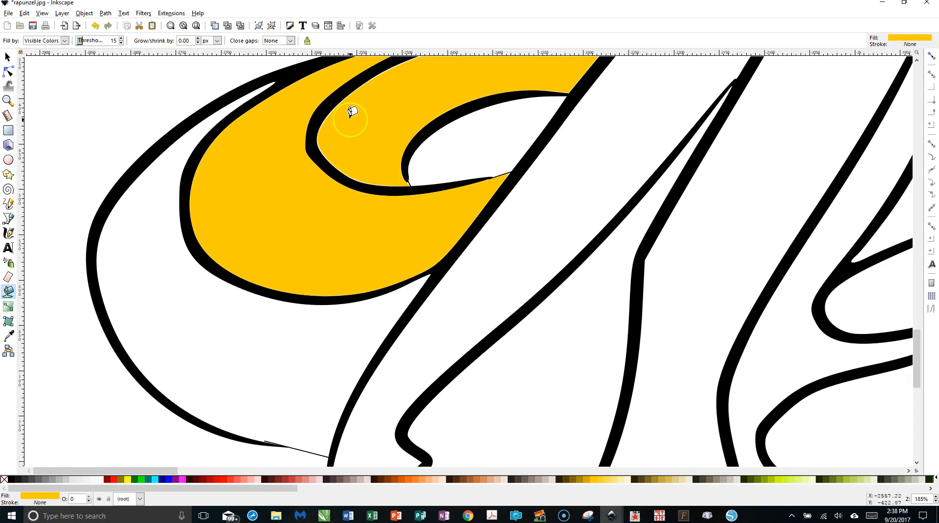
left_click(321, 108)
left_click(150, 188)
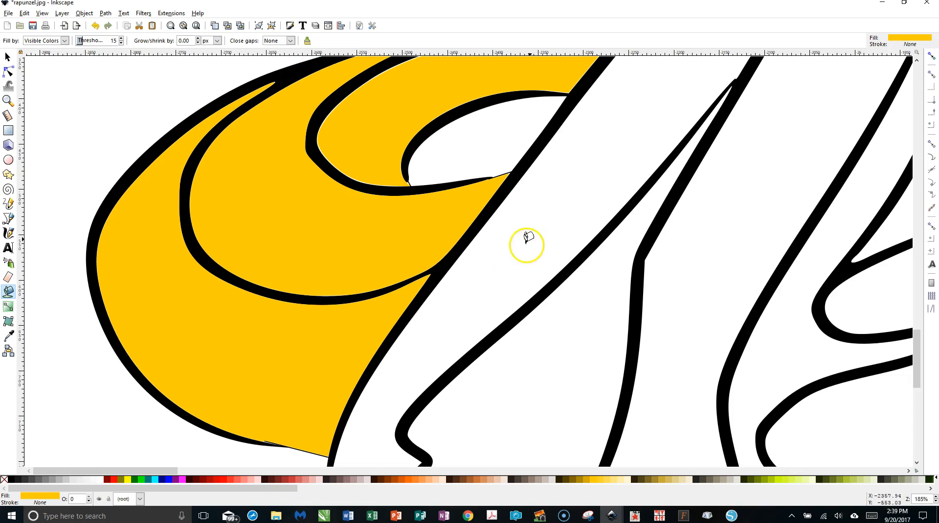
Step: Try bucket-filling the inner S-shaped strand of the middle curl with no grow amount, and undo that fill
scroll(535, 220, "up", 3)
scroll(535, 221, "up", 10)
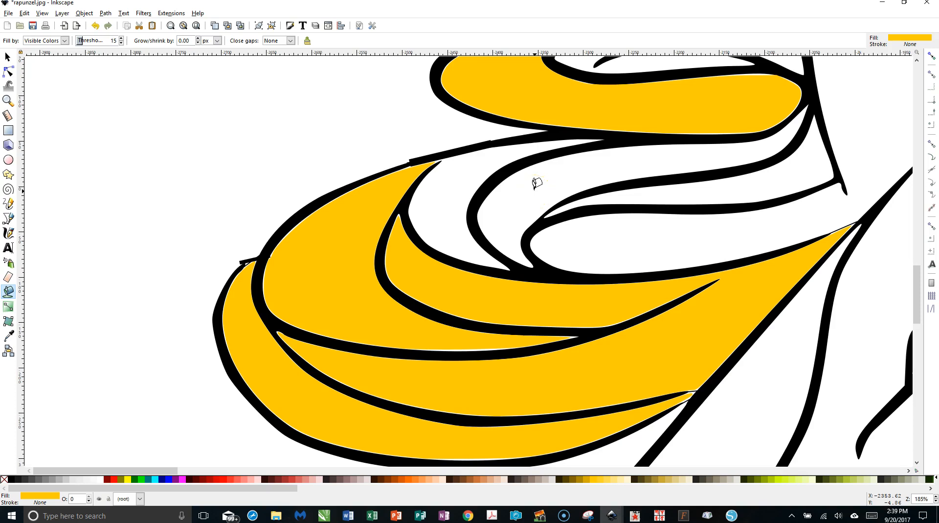
left_click(536, 183)
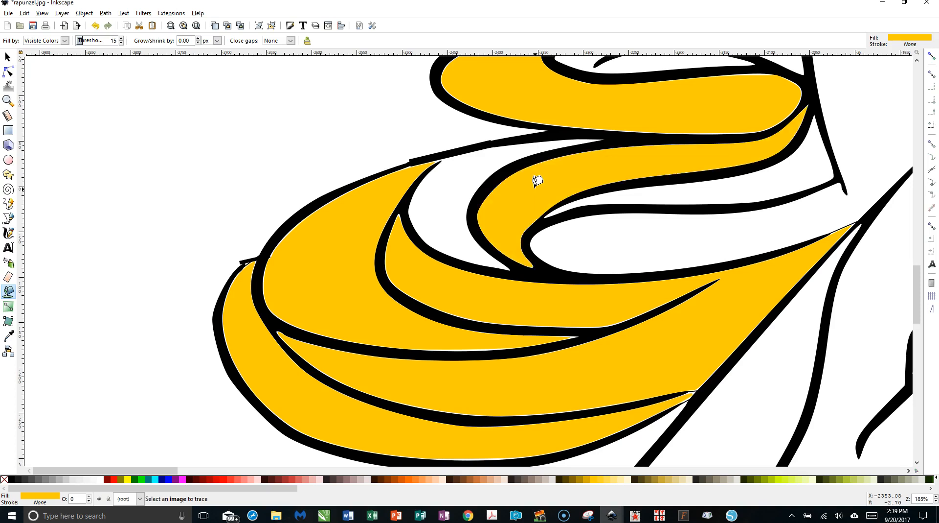
scroll(537, 182, "up", 3)
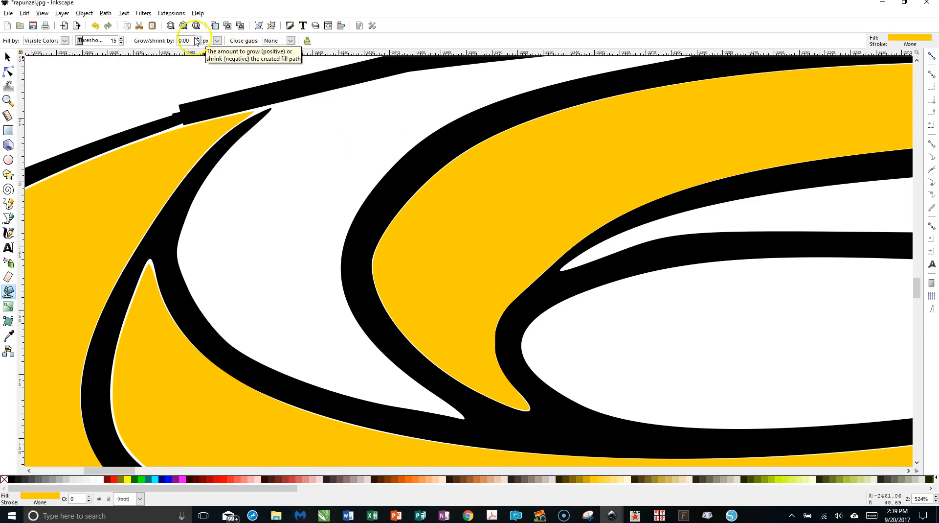
left_click(96, 26)
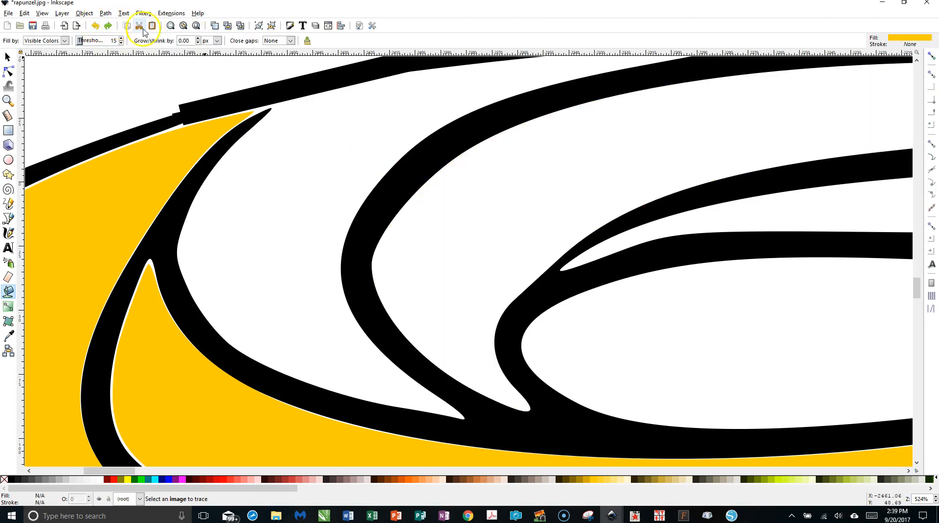
Step: Bucket-fill the middle curl's inner S-shaped strand and the strand beside it golden yellow with 0.20 px grow, and reopen the stroke paint settings
left_click(199, 38)
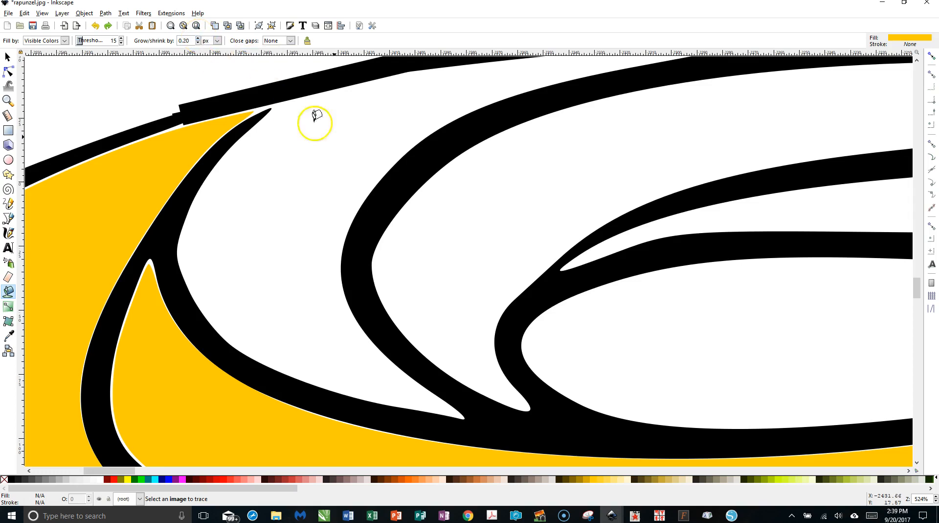
left_click(445, 198)
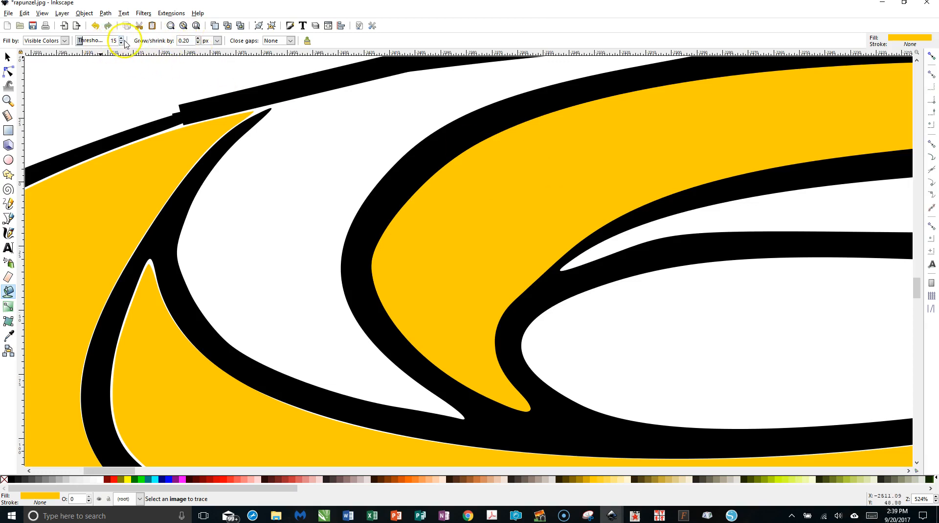
left_click(275, 167)
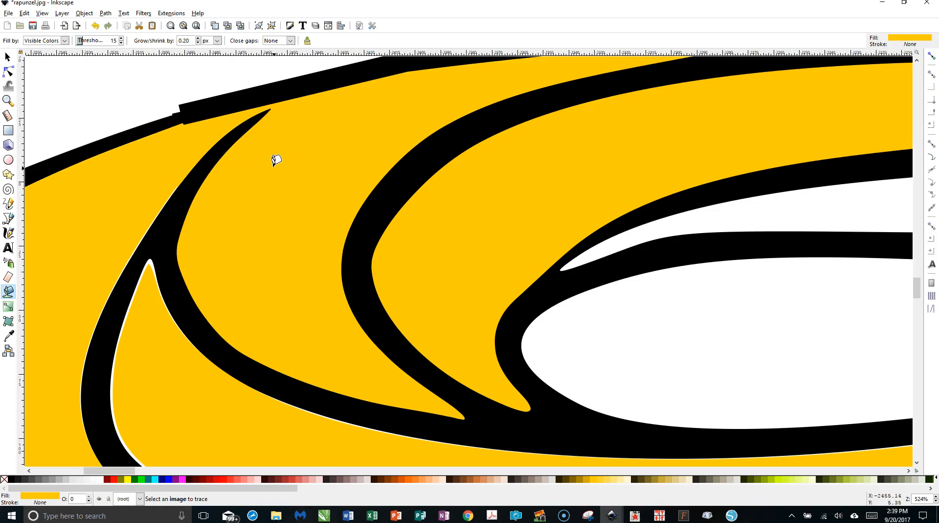
scroll(276, 160, "down", 6)
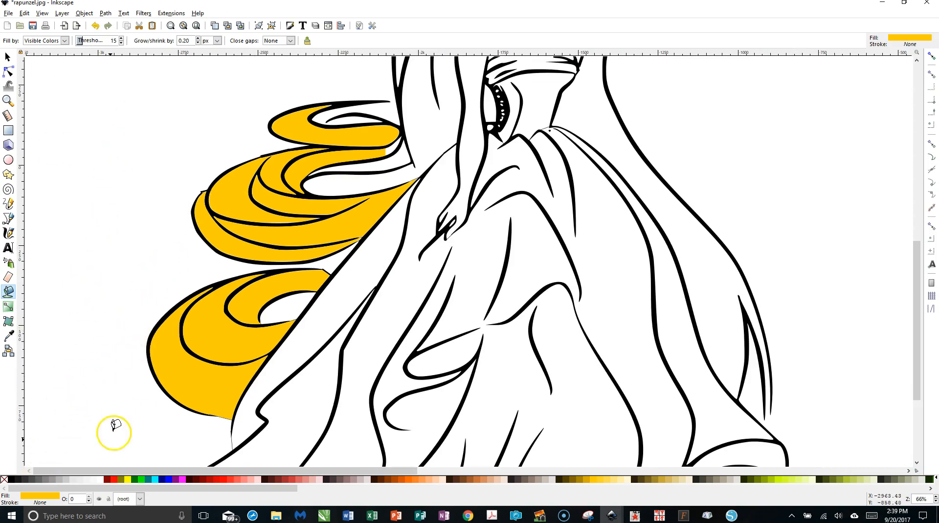
left_click(23, 503)
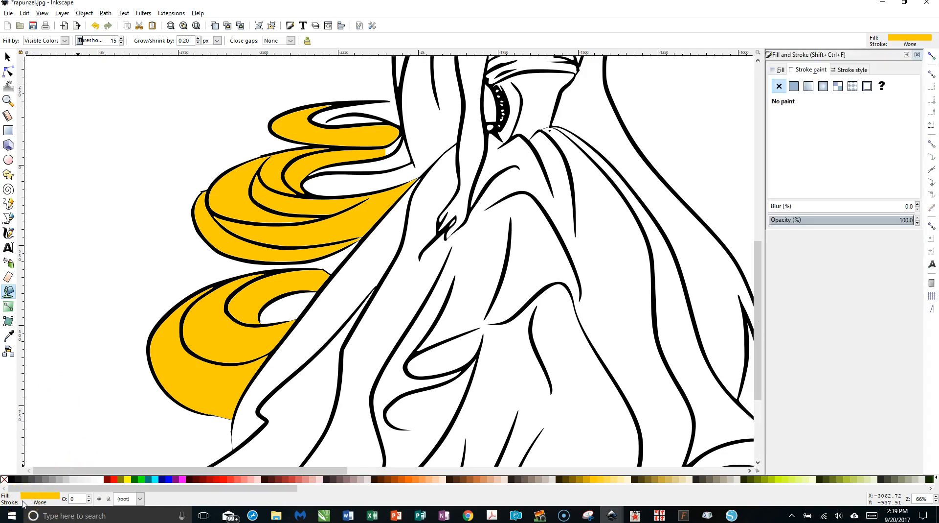